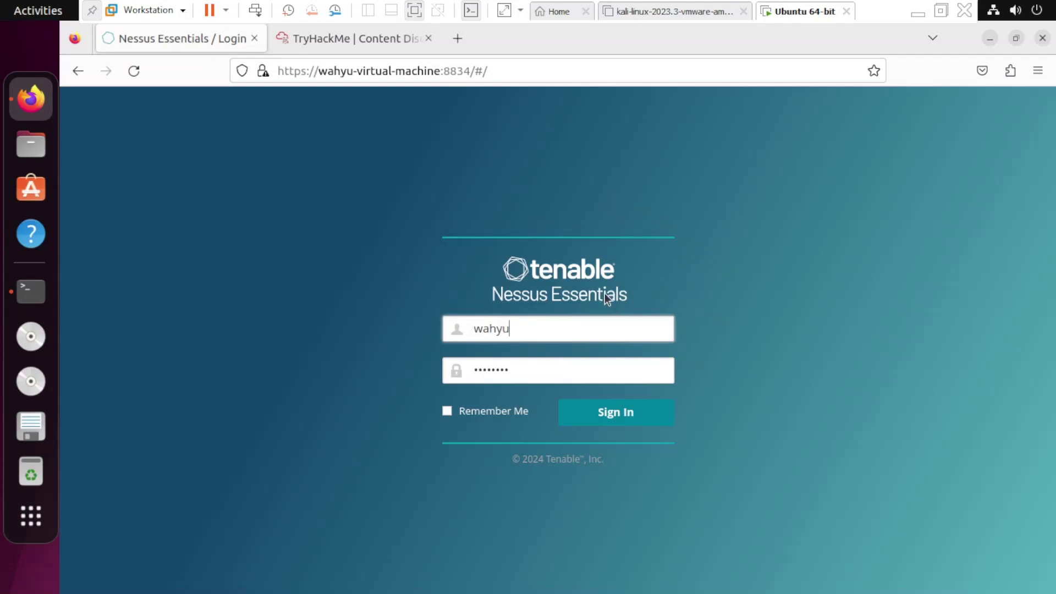
# Step: Sign in to Nessus Essentials with the credentials already filled in
pyautogui.click(619, 417)
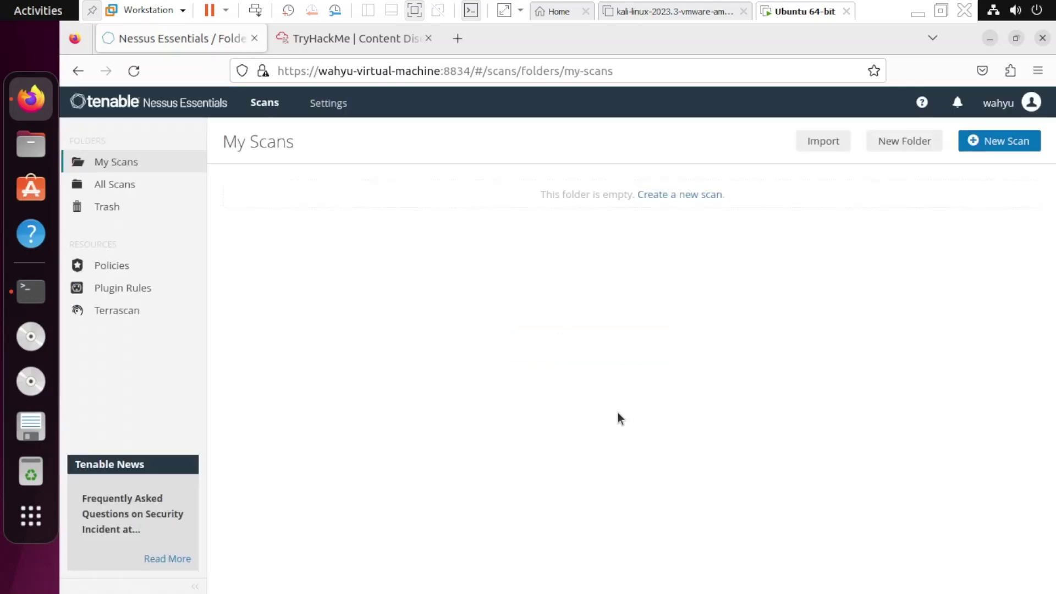
# Step: Copy the active machine's IP address 10.10.128.221 from the TryHackMe Content Discovery room
pyautogui.click(337, 39)
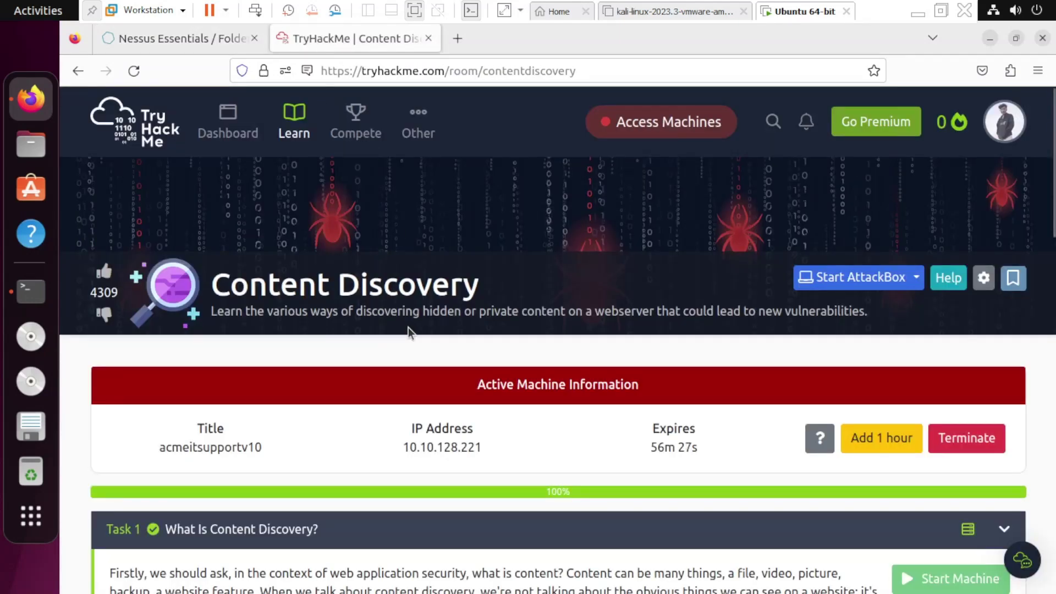
pyautogui.scroll(-3, 408, 328)
pyautogui.scroll(-1, 408, 328)
pyautogui.scroll(2, 408, 328)
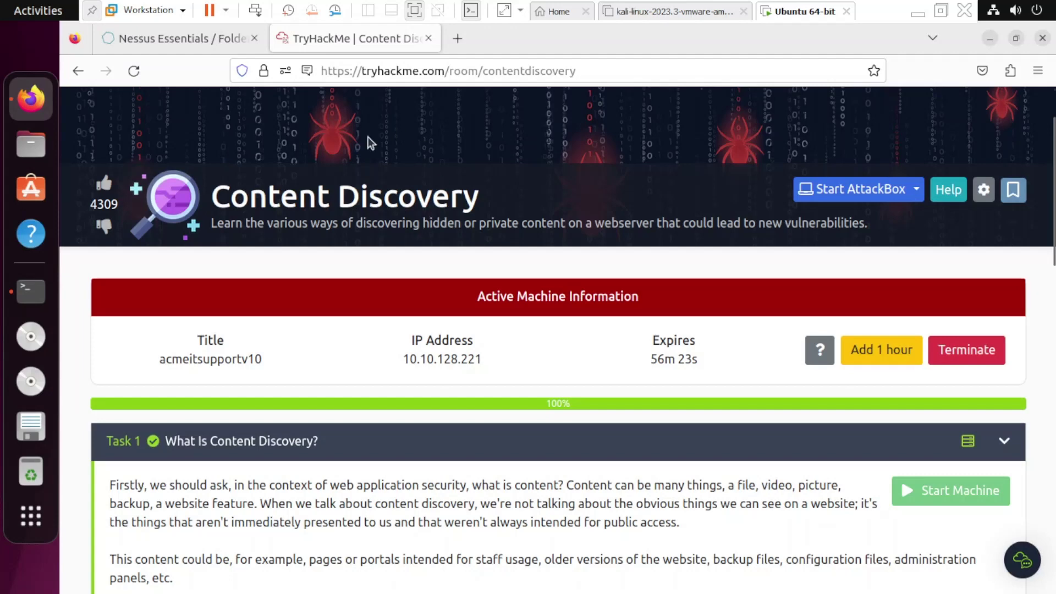
pyautogui.scroll(2, 413, 226)
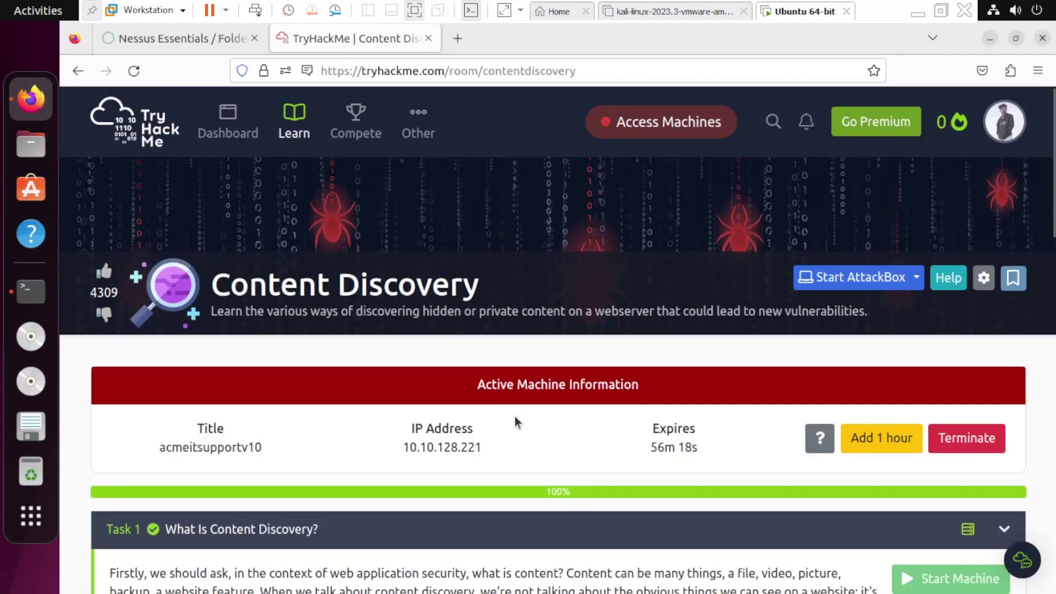
pyautogui.scroll(-3, 515, 416)
pyautogui.scroll(-4, 515, 417)
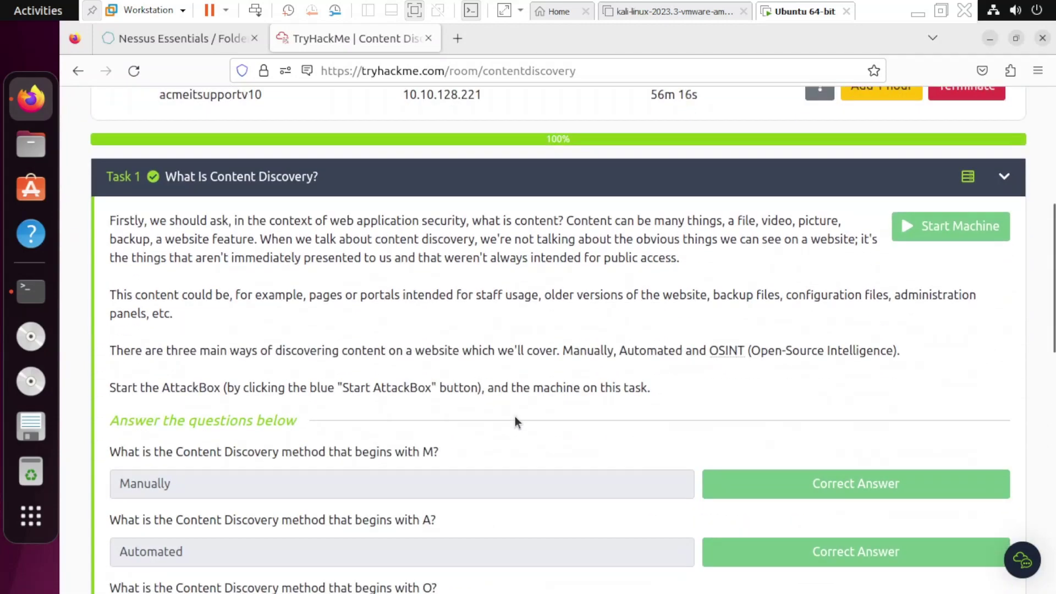
pyautogui.scroll(5, 515, 417)
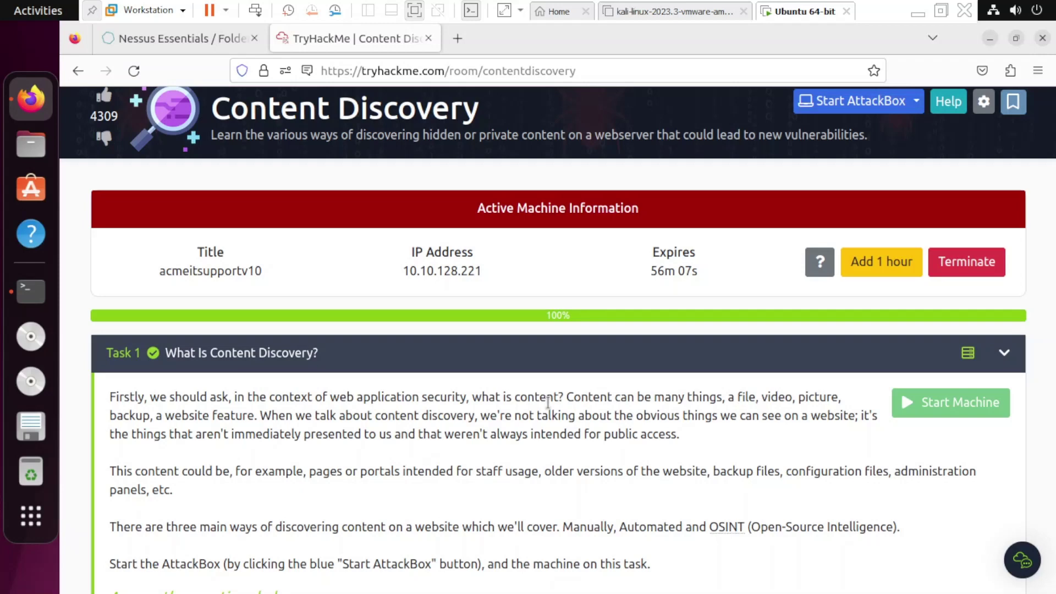
pyautogui.moveTo(483, 275)
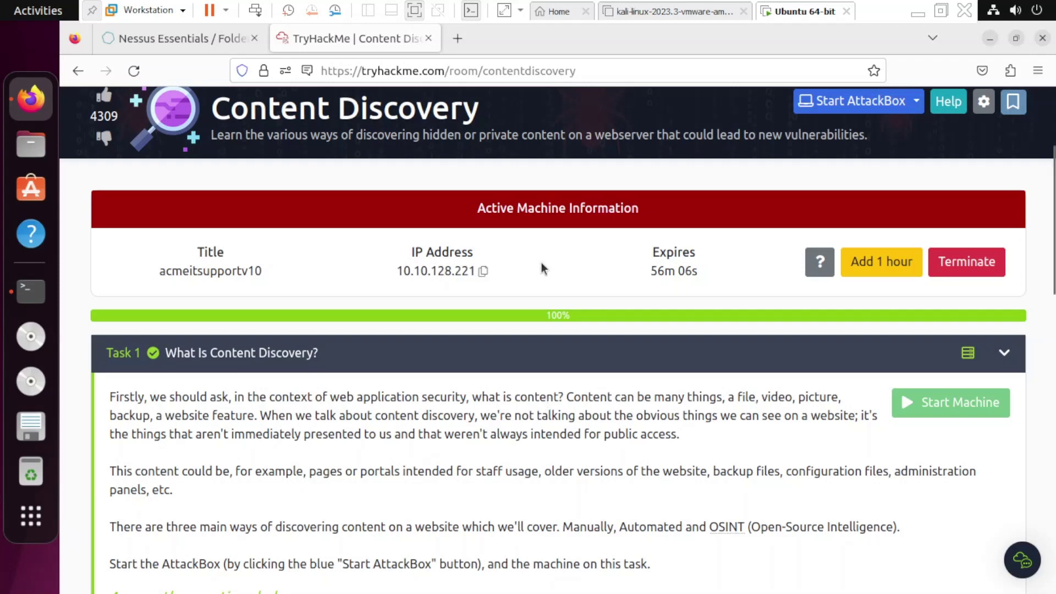
pyautogui.click(483, 275)
pyautogui.moveTo(397, 271); pyautogui.dragTo(481, 272)
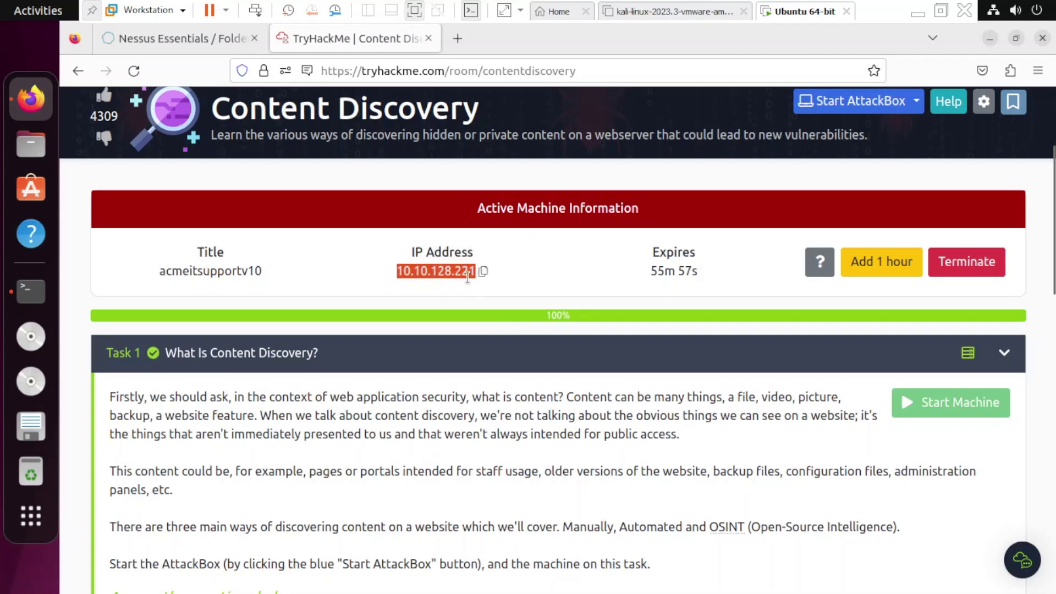
pyautogui.scroll(-5, 587, 419)
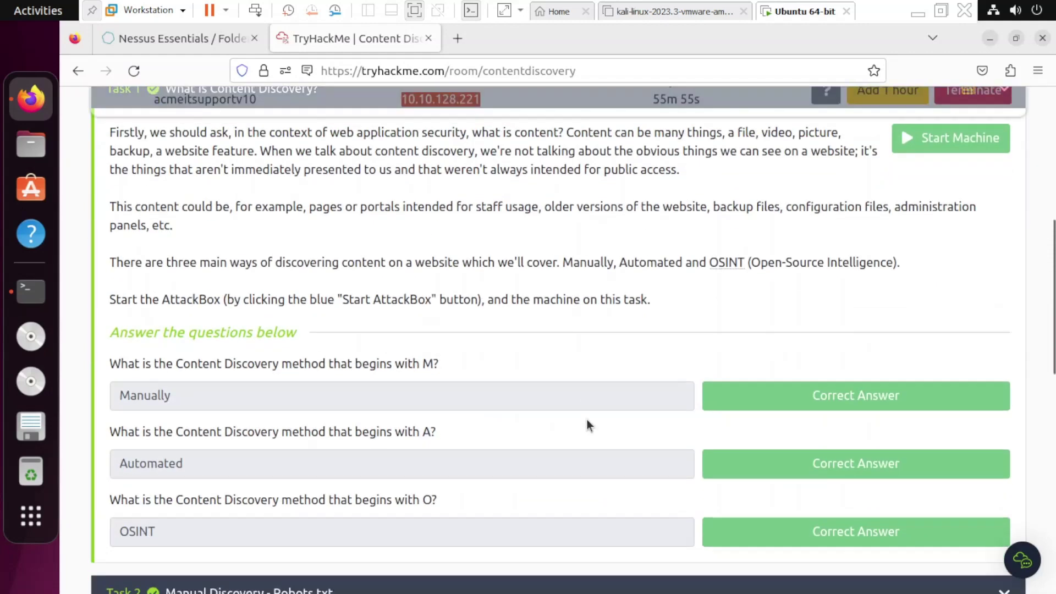
pyautogui.scroll(8, 587, 420)
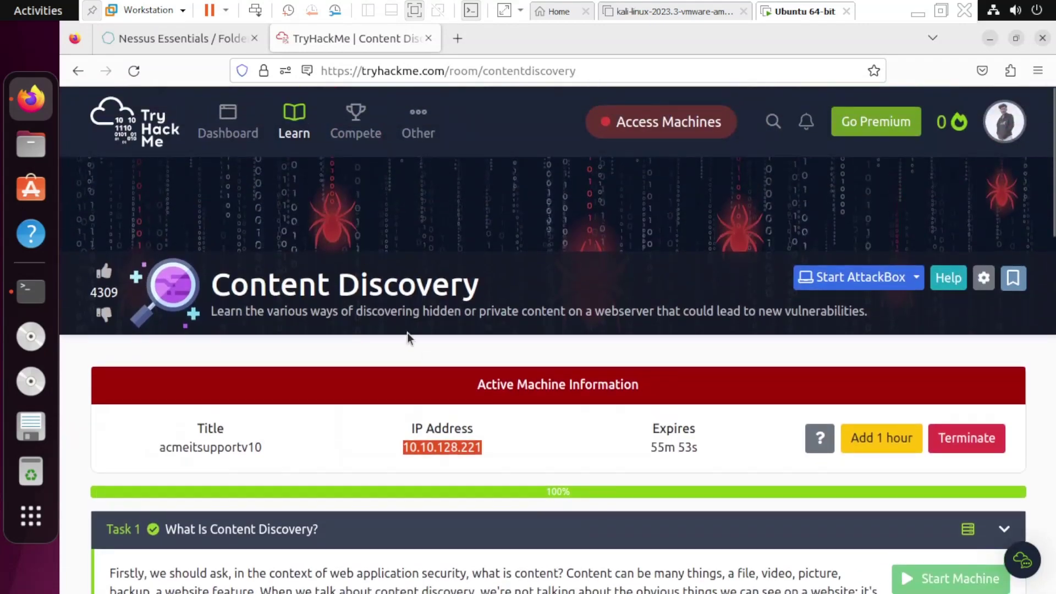
# Step: Open the target website at 10.10.128.221 in a new browser tab
pyautogui.click(457, 37)
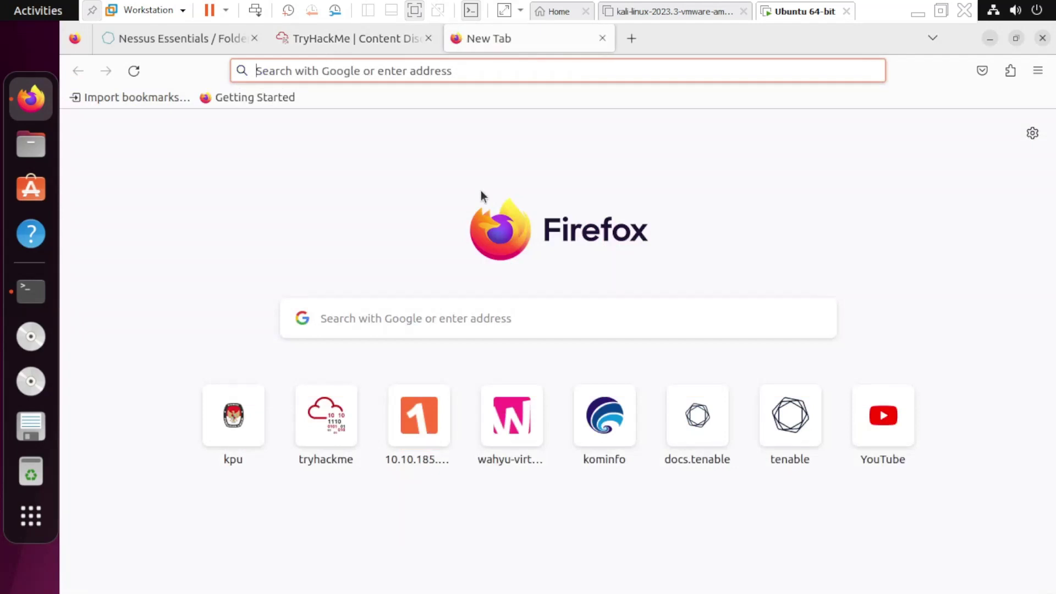
pyautogui.hotkey('ctrl', 'v')
pyautogui.press('Return')
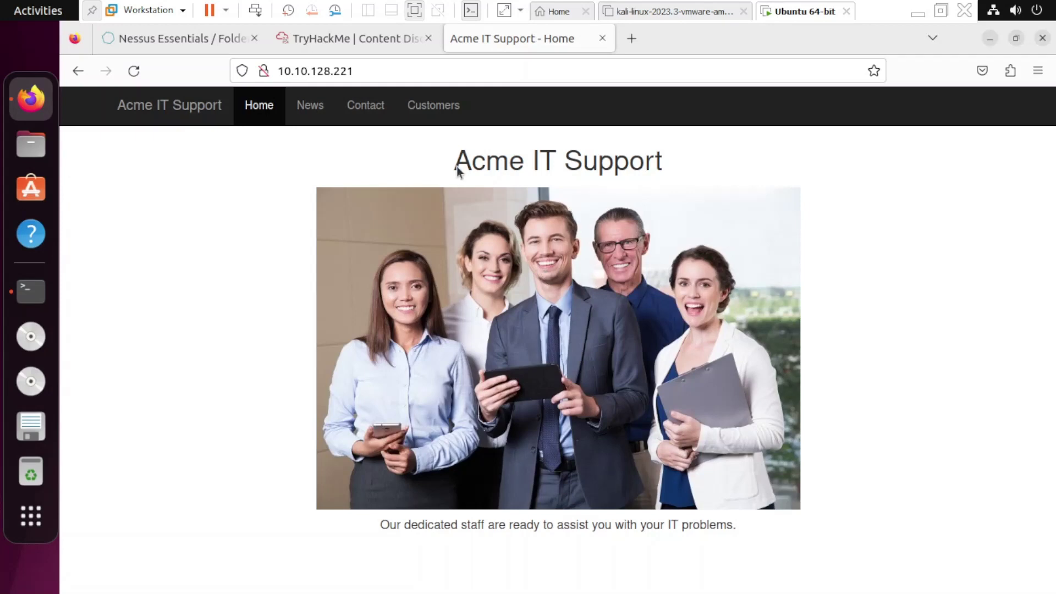
# Step: Return to Nessus Essentials and start creating a new scan from My Scans
pyautogui.click(145, 49)
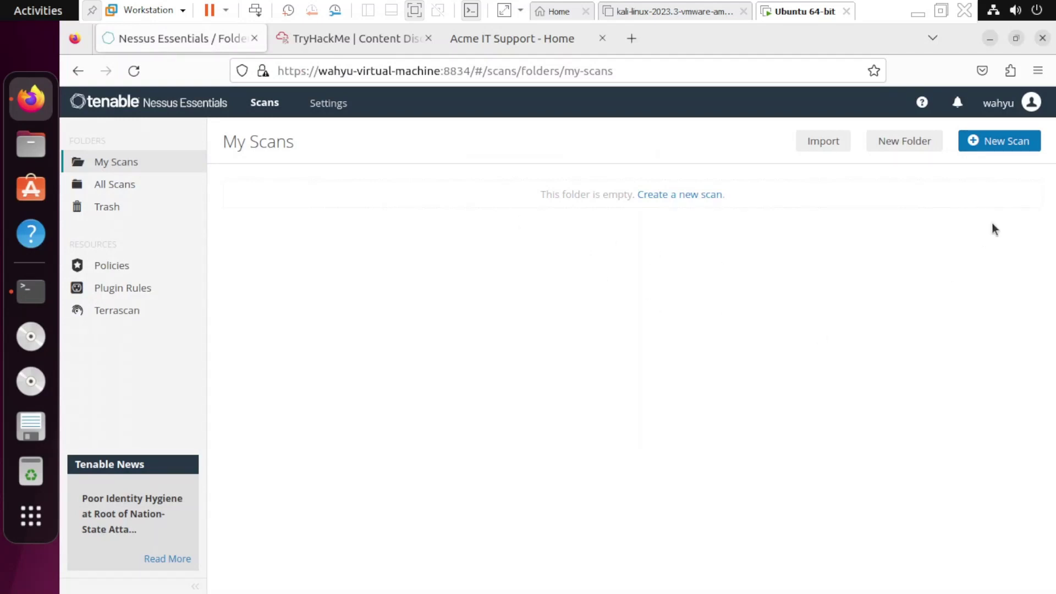
pyautogui.click(993, 142)
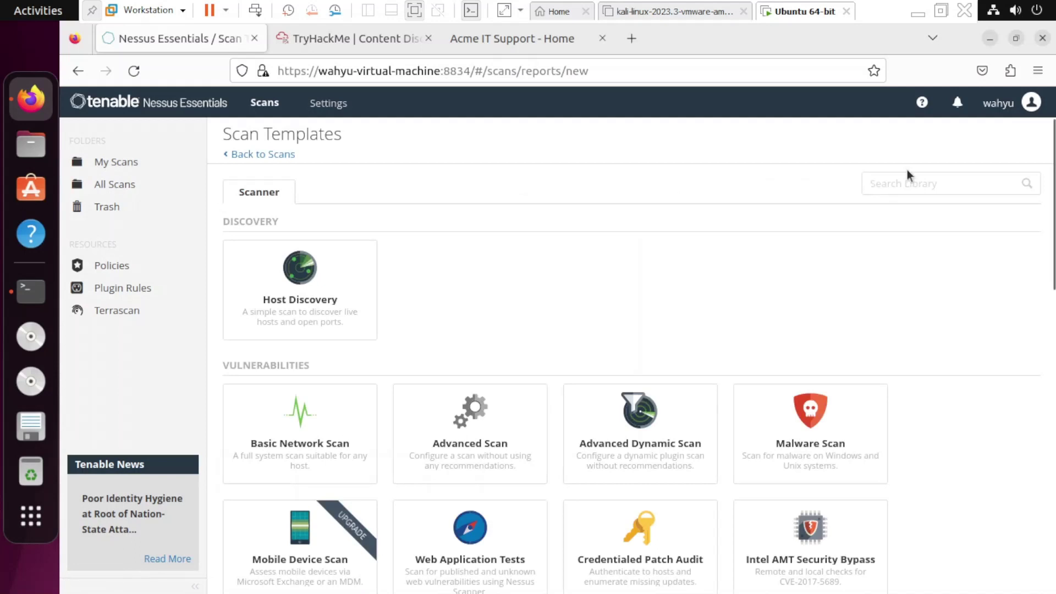
# Step: Examine the available Discovery, Vulnerabilities and Compliance scan templates
pyautogui.scroll(-3, 598, 268)
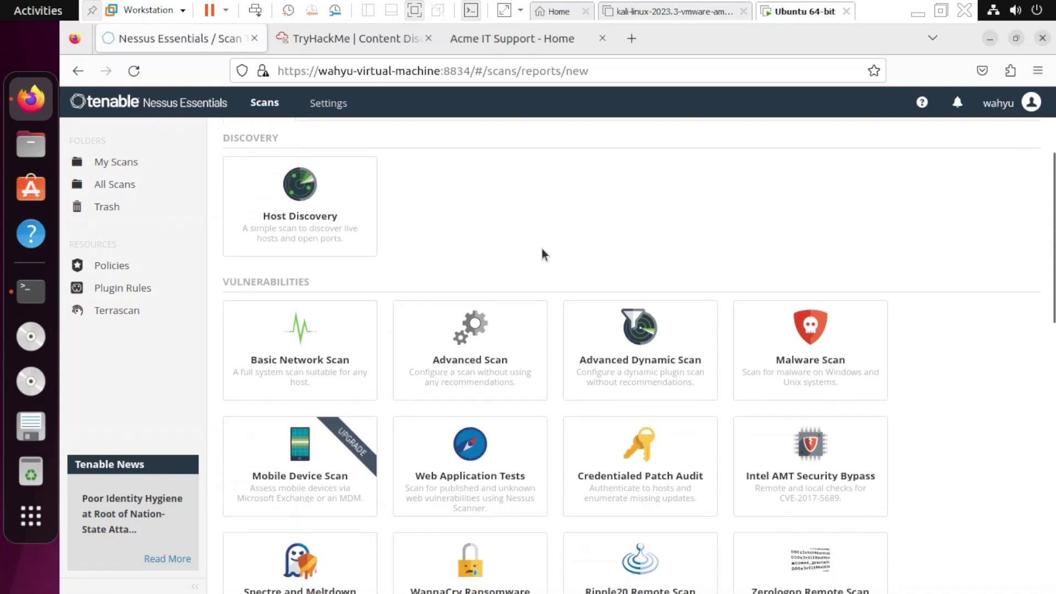
pyautogui.scroll(3, 542, 252)
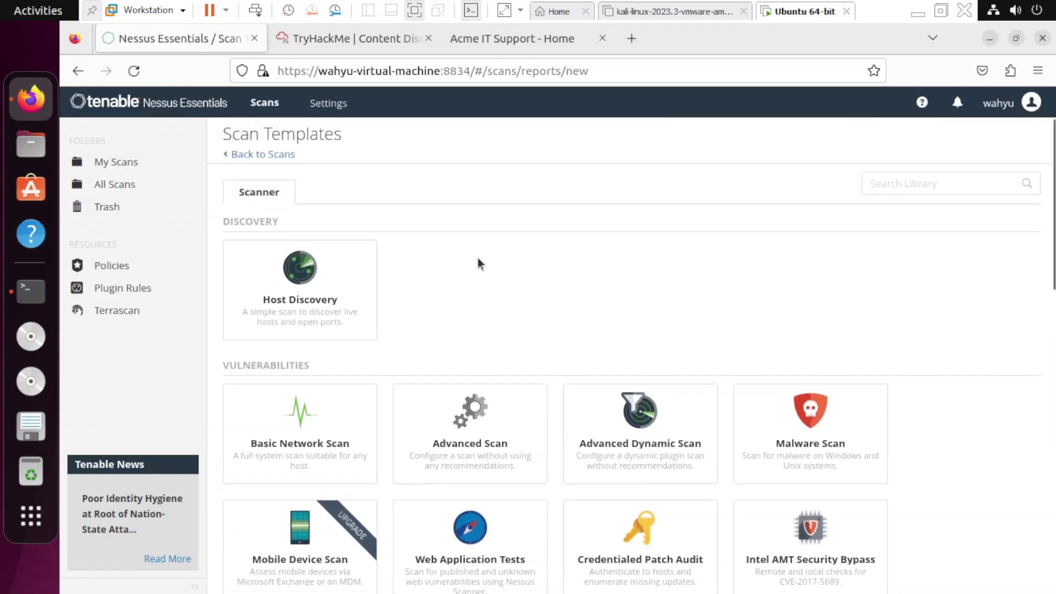
pyautogui.scroll(-20, 514, 303)
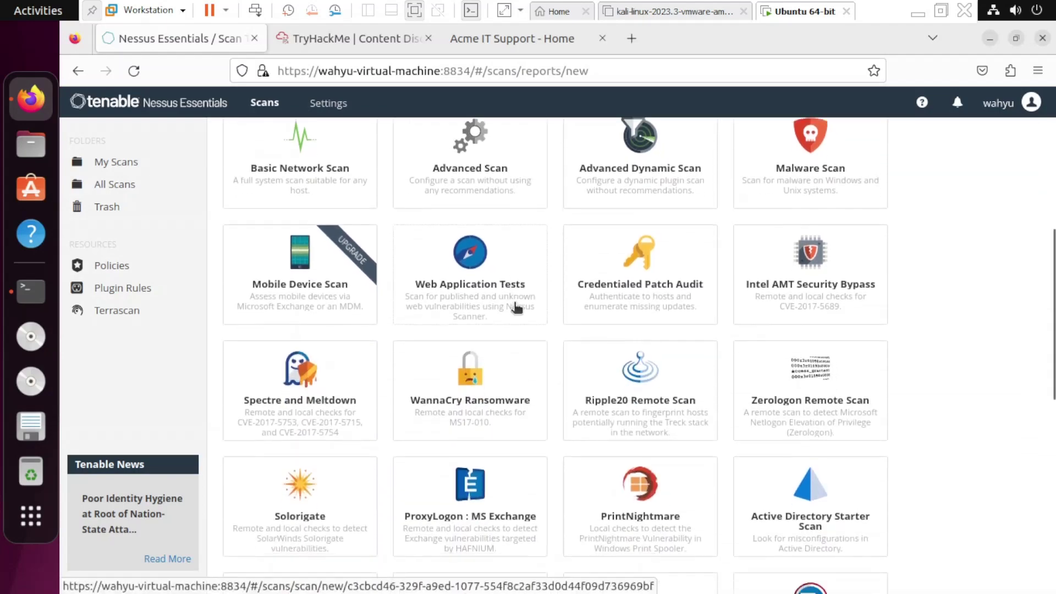
pyautogui.scroll(-2, 514, 303)
pyautogui.scroll(20, 514, 303)
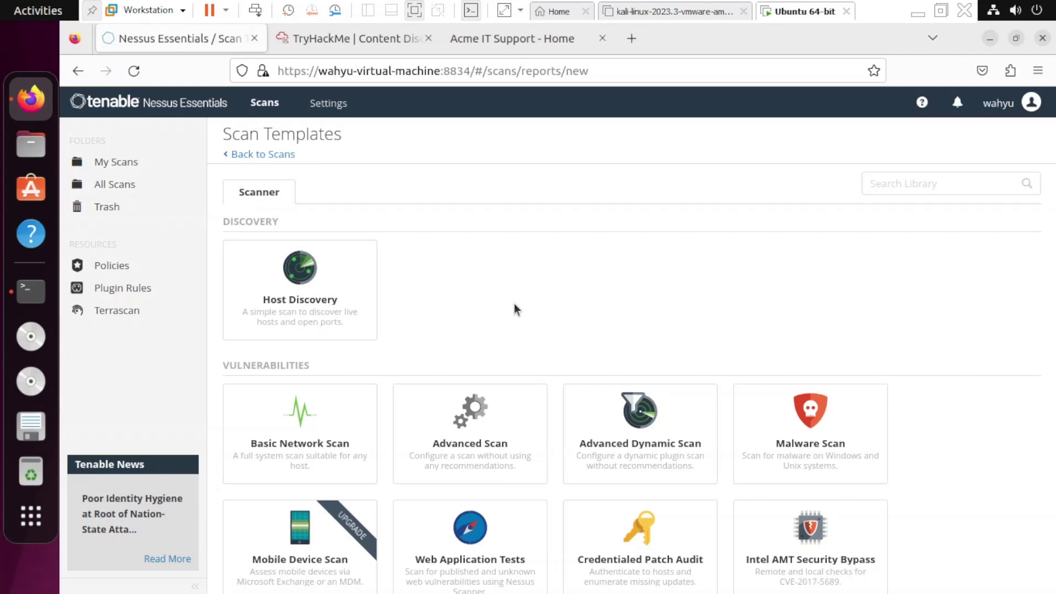
pyautogui.scroll(-10, 514, 308)
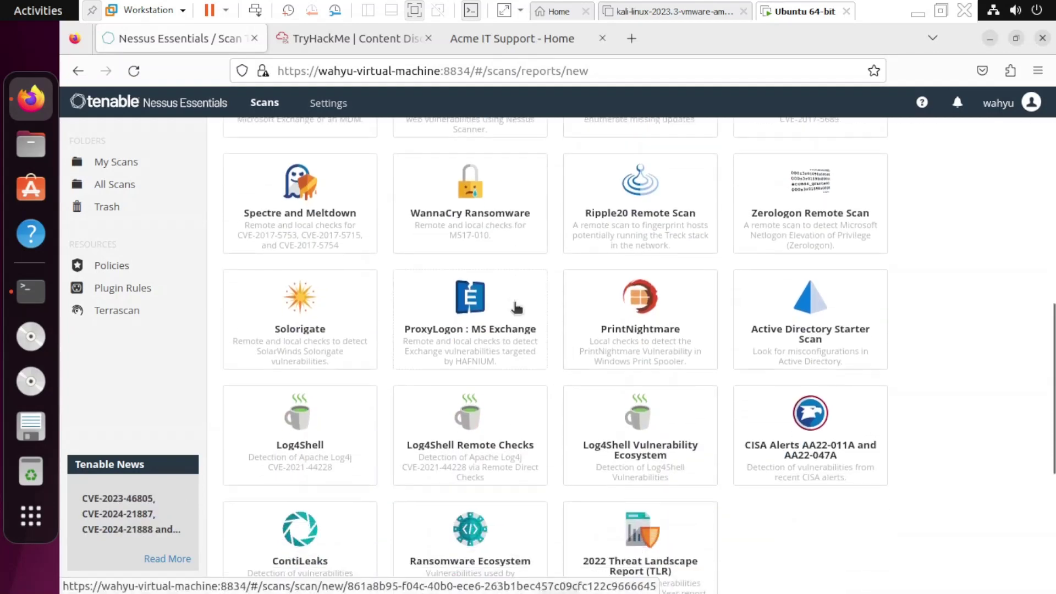
pyautogui.scroll(-2, 517, 307)
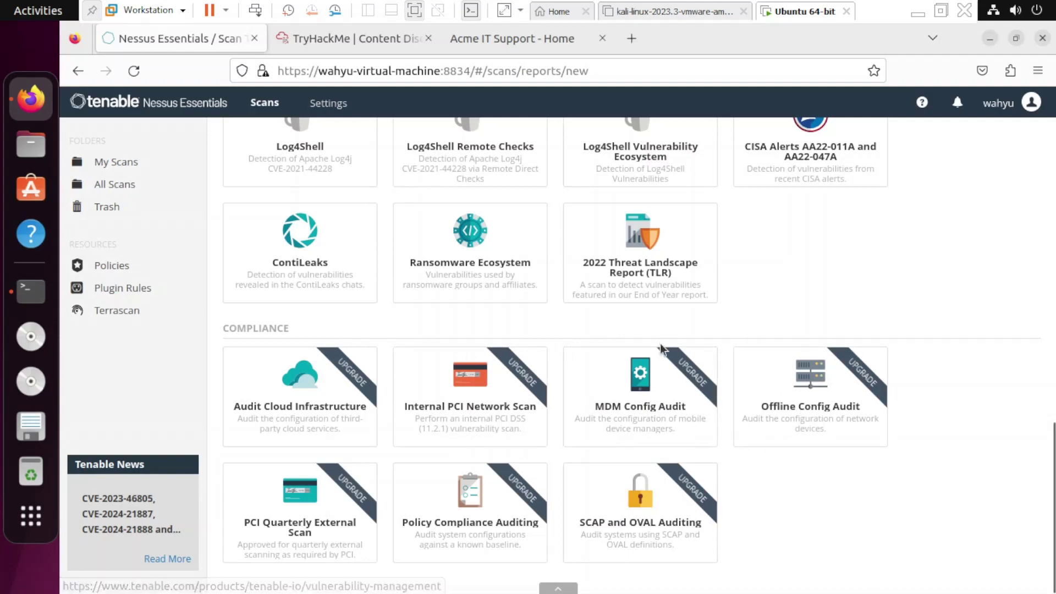
pyautogui.scroll(3, 663, 348)
pyautogui.scroll(10, 663, 348)
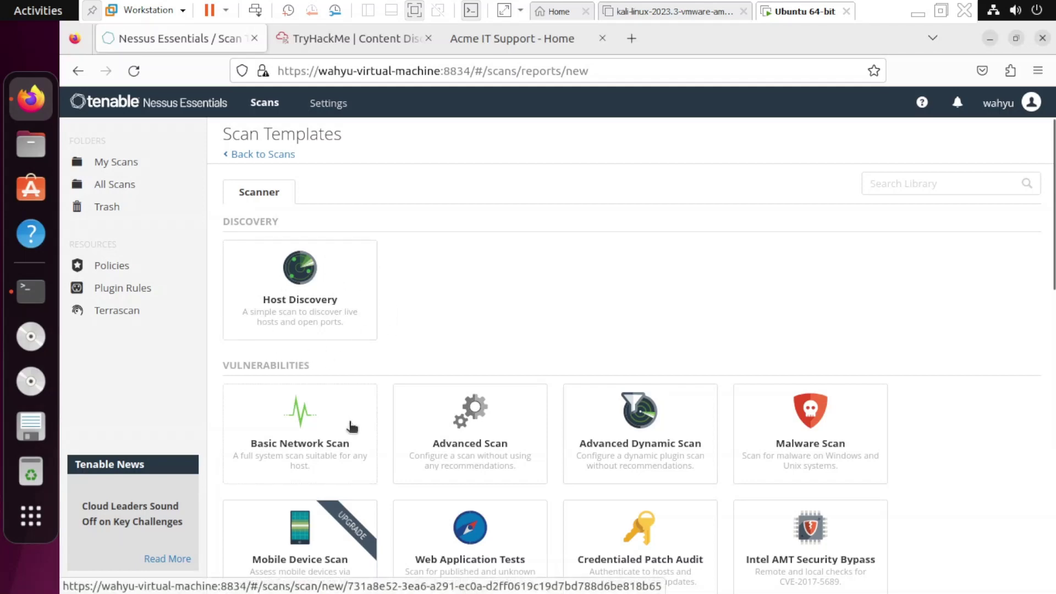
pyautogui.scroll(-2, 358, 407)
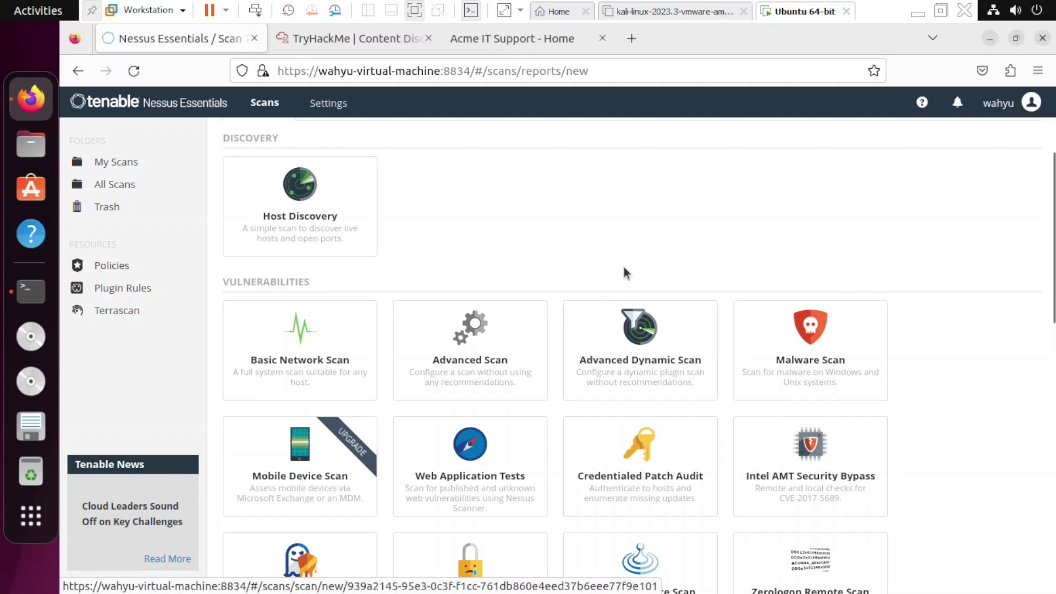
pyautogui.scroll(2, 630, 243)
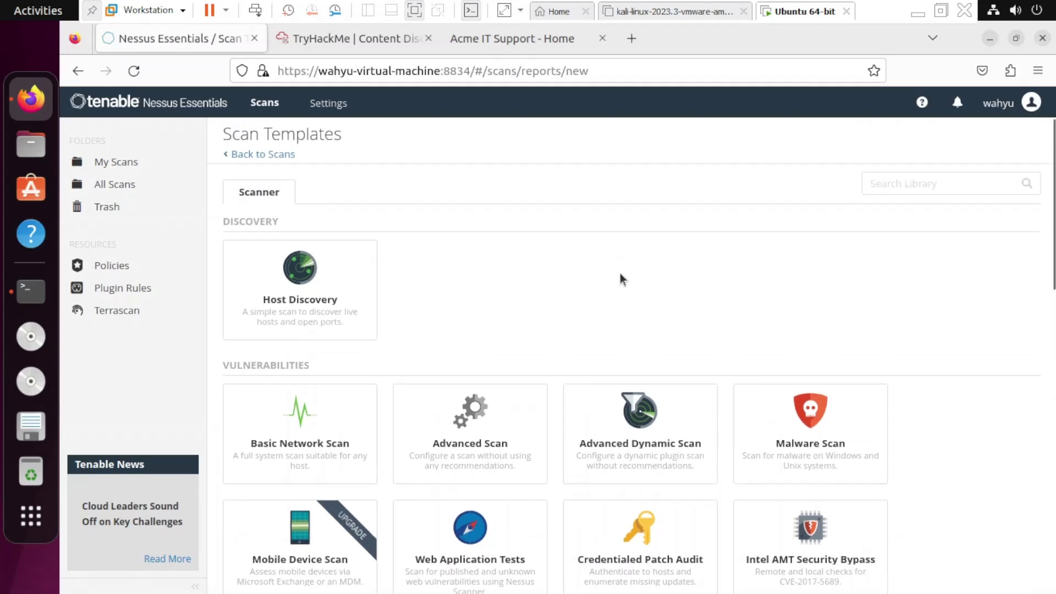
pyautogui.scroll(-2, 611, 275)
pyautogui.scroll(2, 660, 270)
pyautogui.scroll(-4, 643, 270)
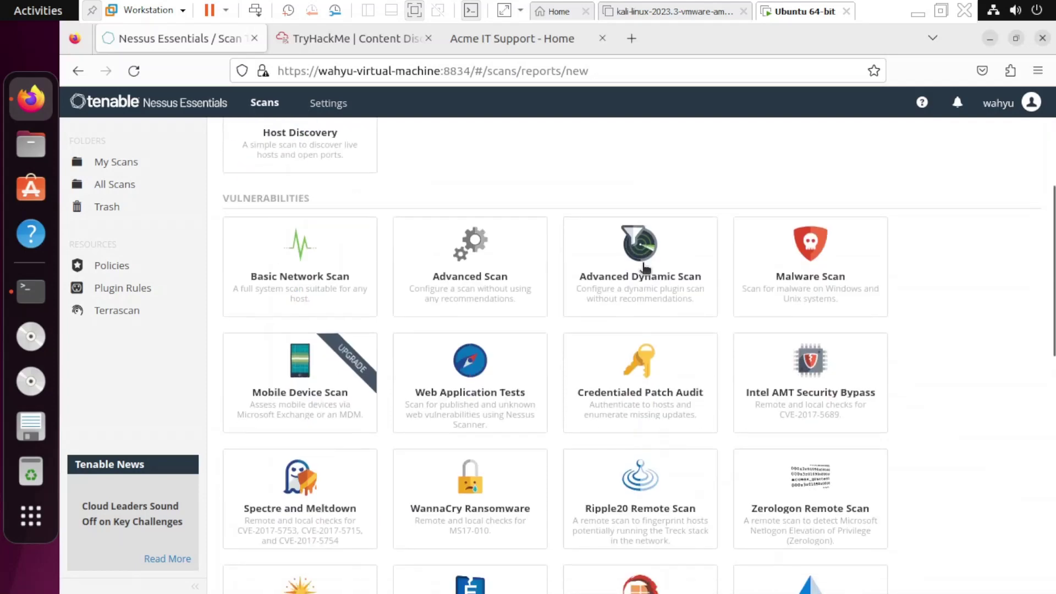
# Step: Open the Advanced Scan template, reloading the Nessus page and signing in again to reach its settings
pyautogui.click(477, 269)
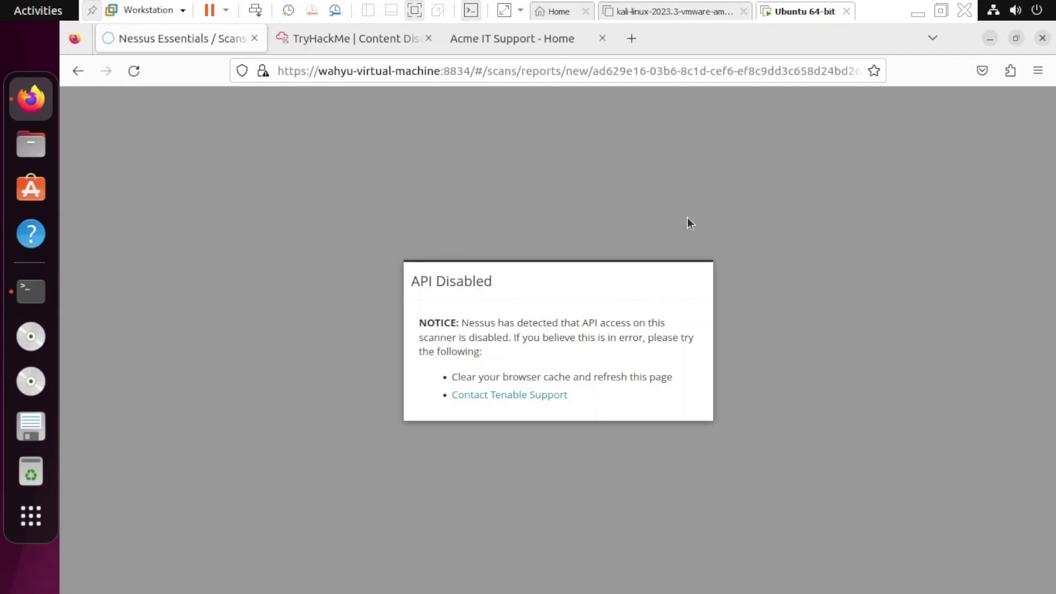
pyautogui.click(656, 71)
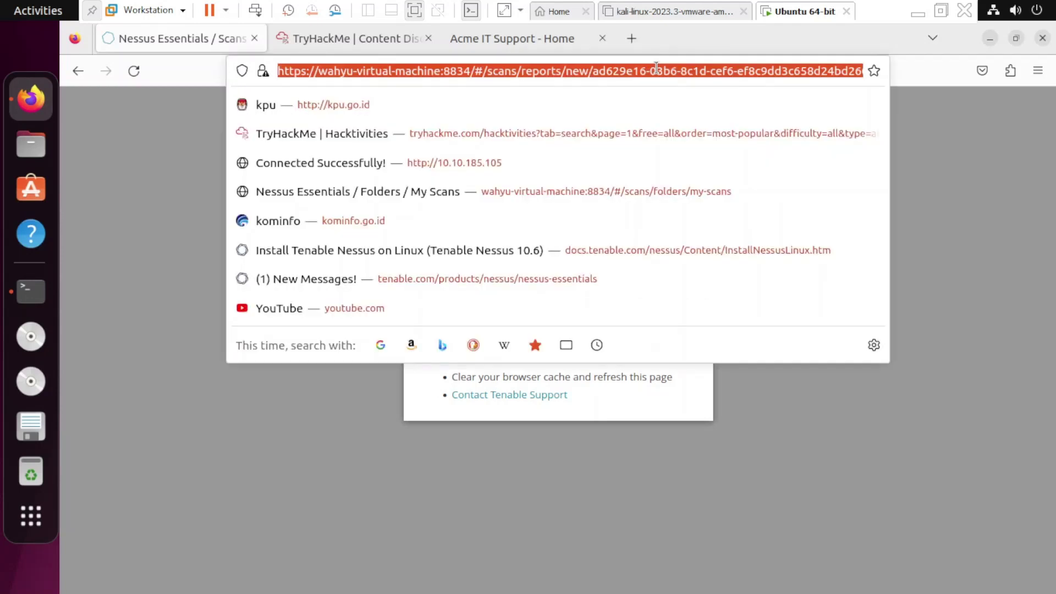
pyautogui.hotkey('ctrl', 't')
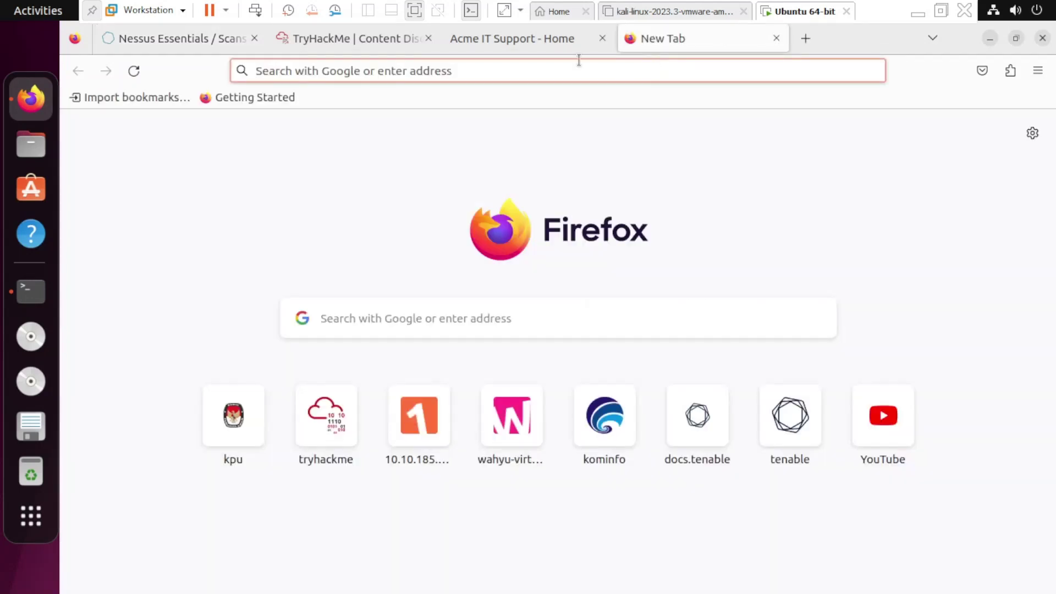
pyautogui.click(199, 35)
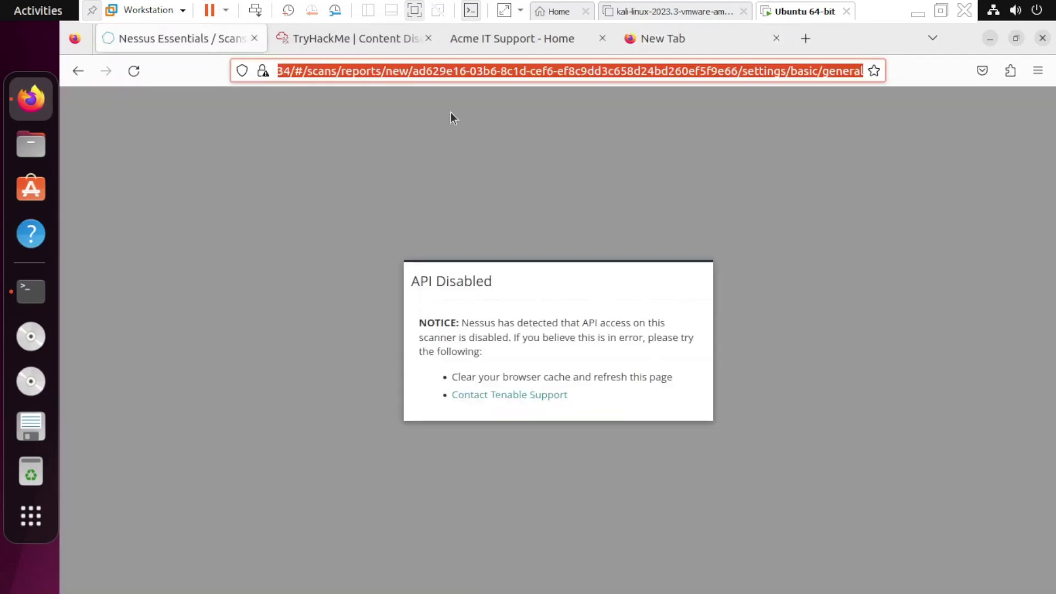
pyautogui.press('F5')
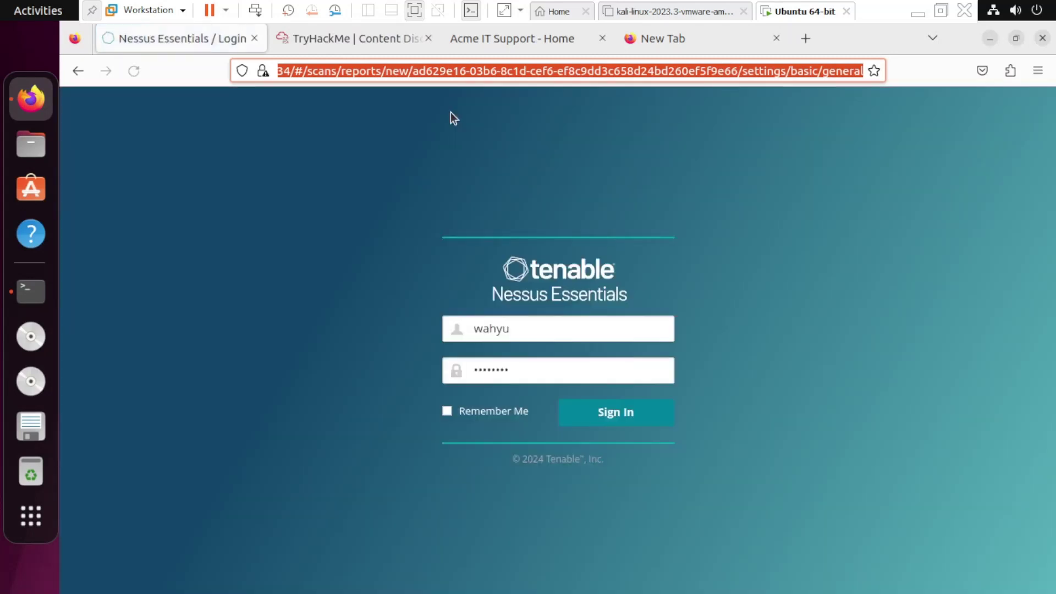
pyautogui.click(640, 416)
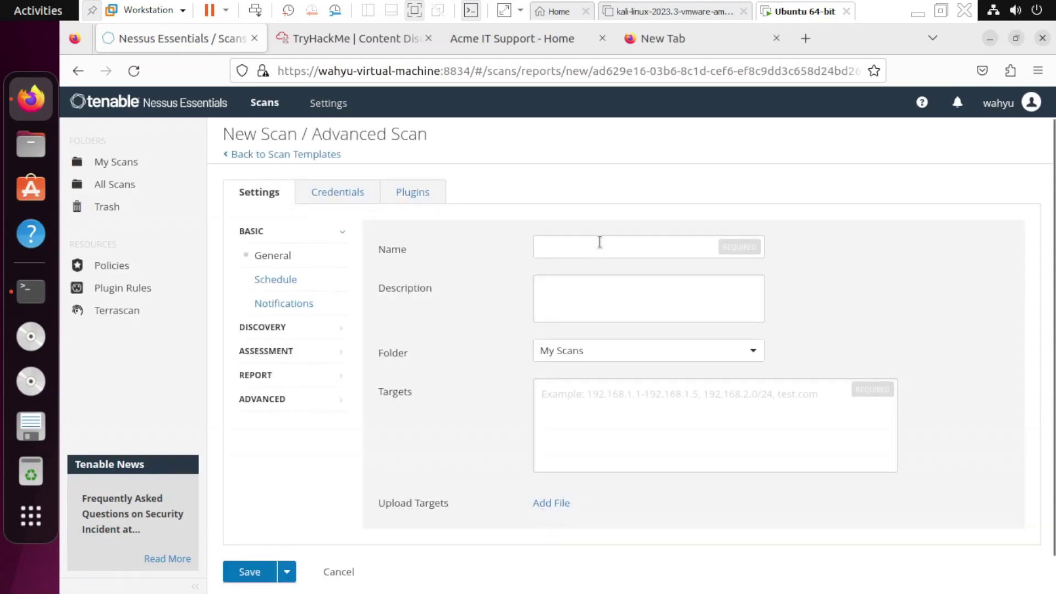
# Step: Go back to the scan templates and reopen the Advanced Scan template
pyautogui.click(584, 251)
pyautogui.click(595, 246)
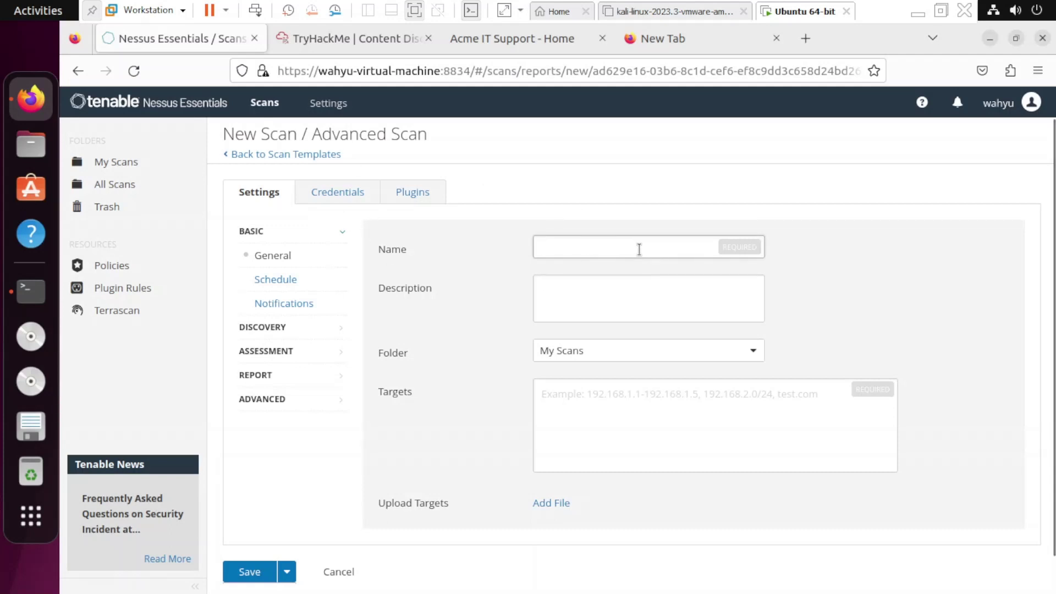
pyautogui.click(284, 156)
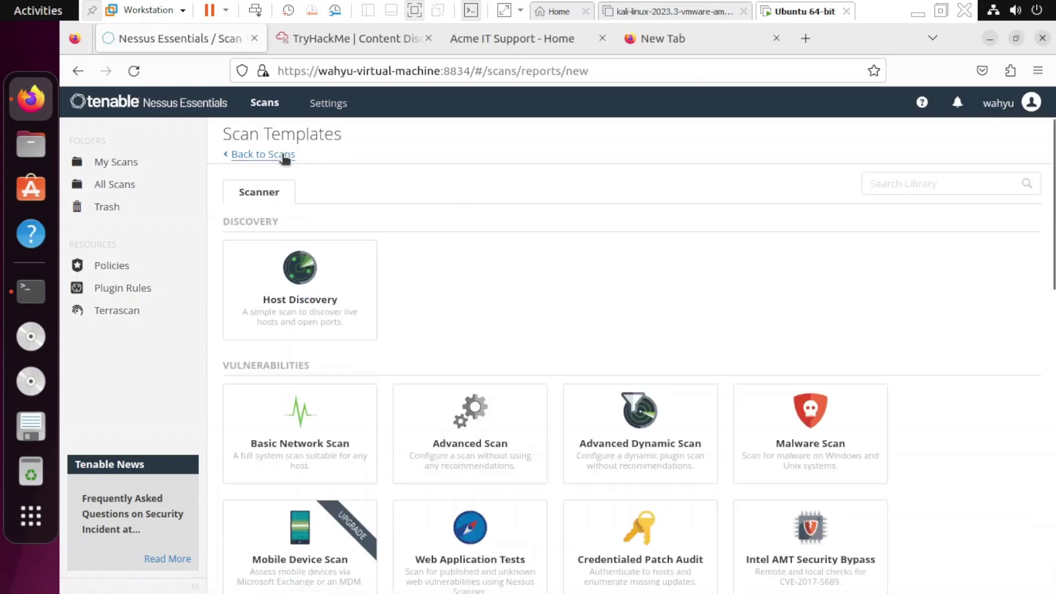
pyautogui.click(475, 418)
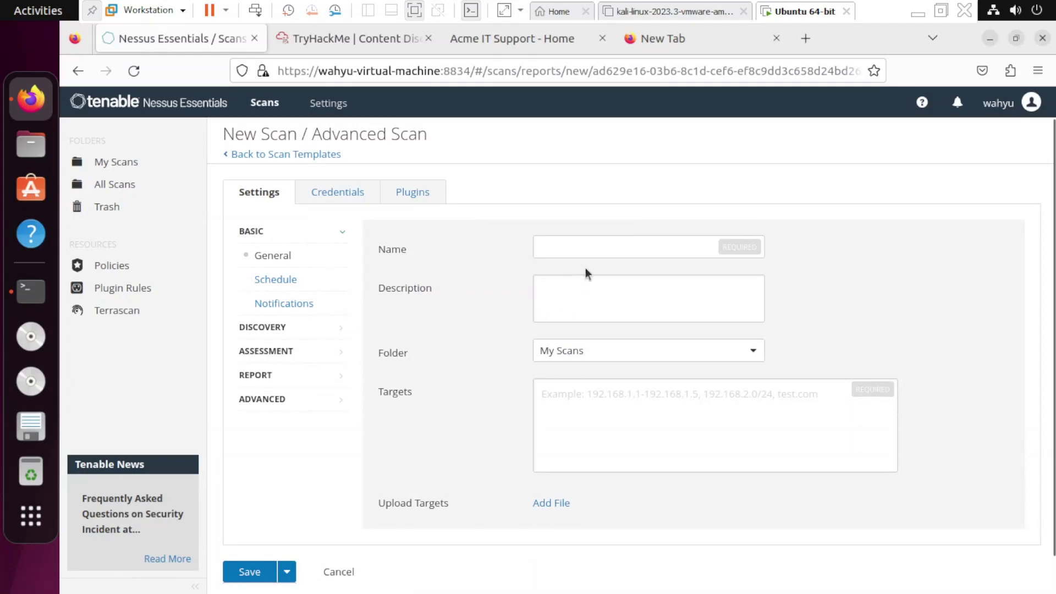
# Step: Name the scan "Scan Tryhackme" and give it the description "Latihan Scan", with My Scans as its folder
pyautogui.click(583, 247)
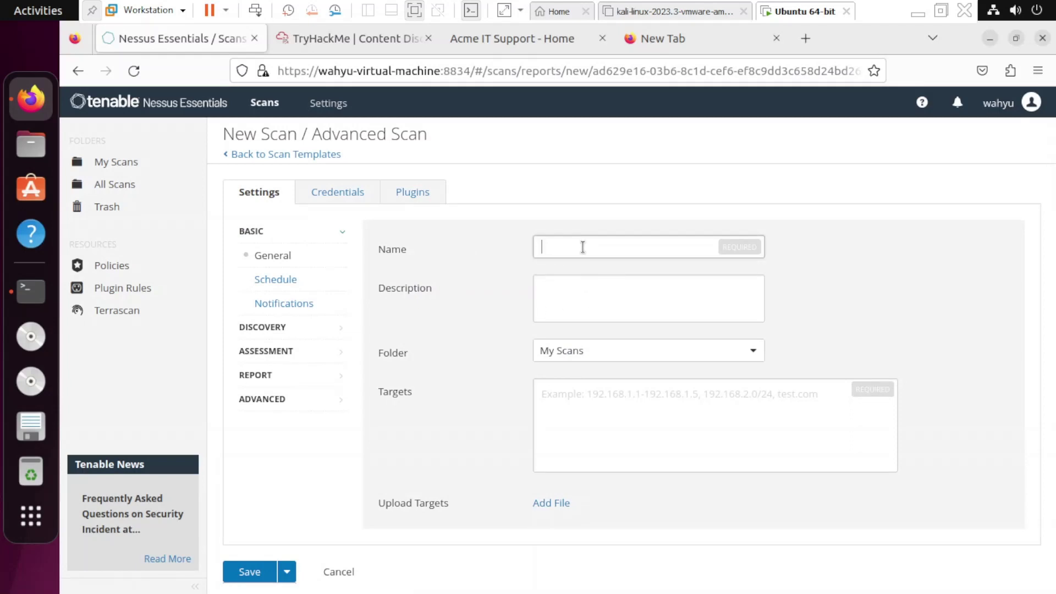
pyautogui.write('Scan')
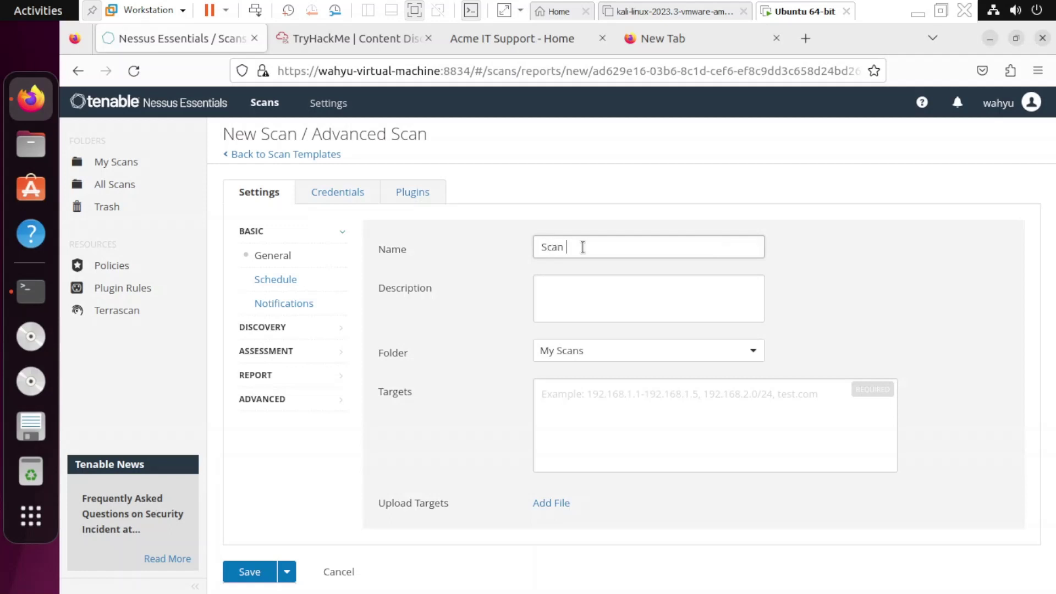
pyautogui.write(' Tryh')
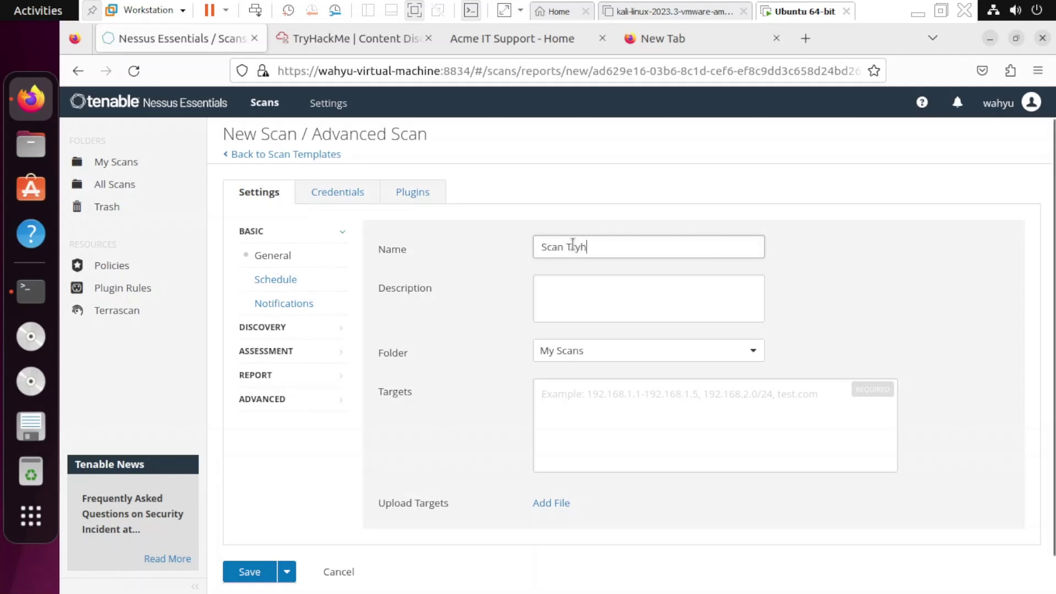
pyautogui.write('ackme')
pyautogui.click(592, 298)
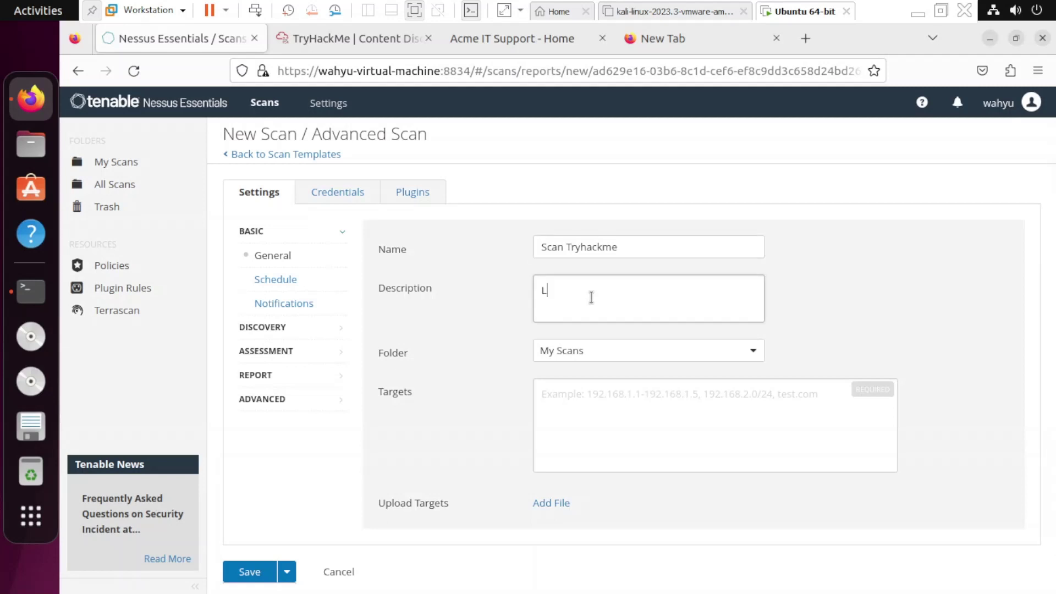
pyautogui.write('Latihan')
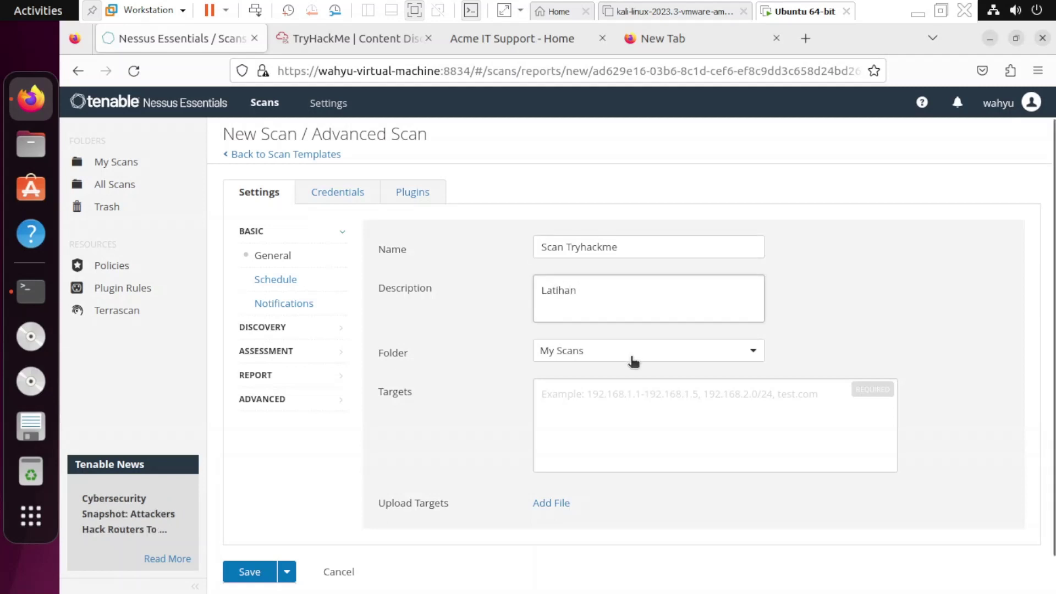
pyautogui.write(' Scan')
pyautogui.click(617, 358)
pyautogui.click(628, 358)
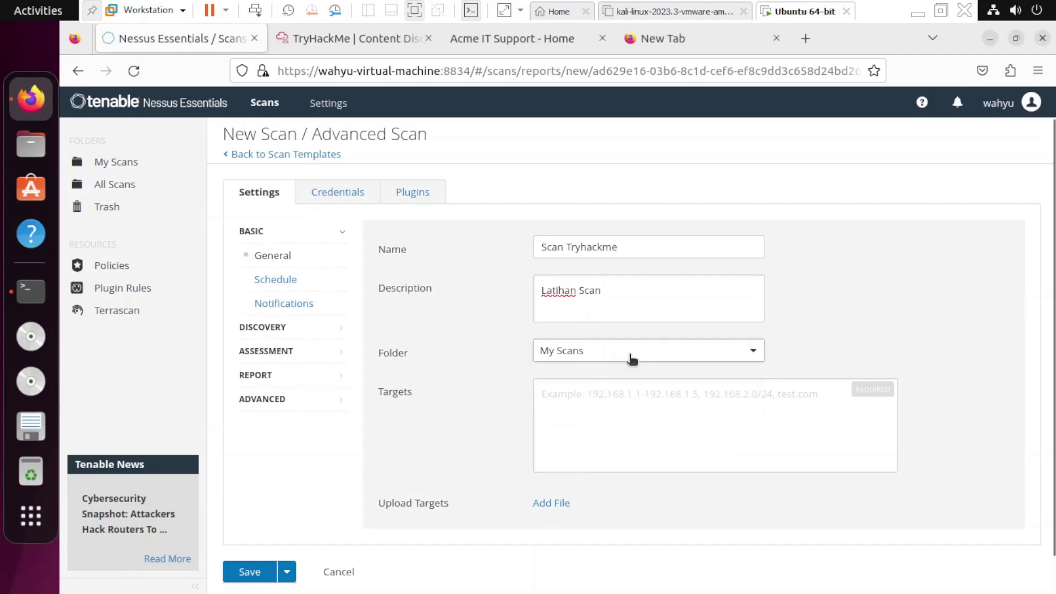
# Step: Check the machine's IP address on the TryHackMe Content Discovery page and enter 10.10.128.221 as the scan target
pyautogui.click(612, 410)
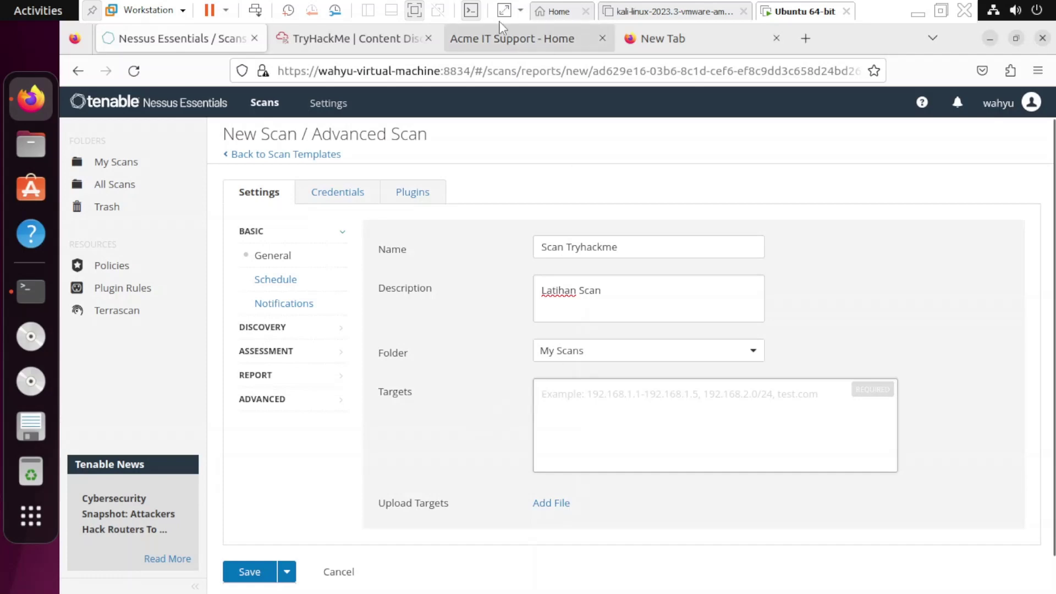
pyautogui.click(499, 40)
pyautogui.click(348, 41)
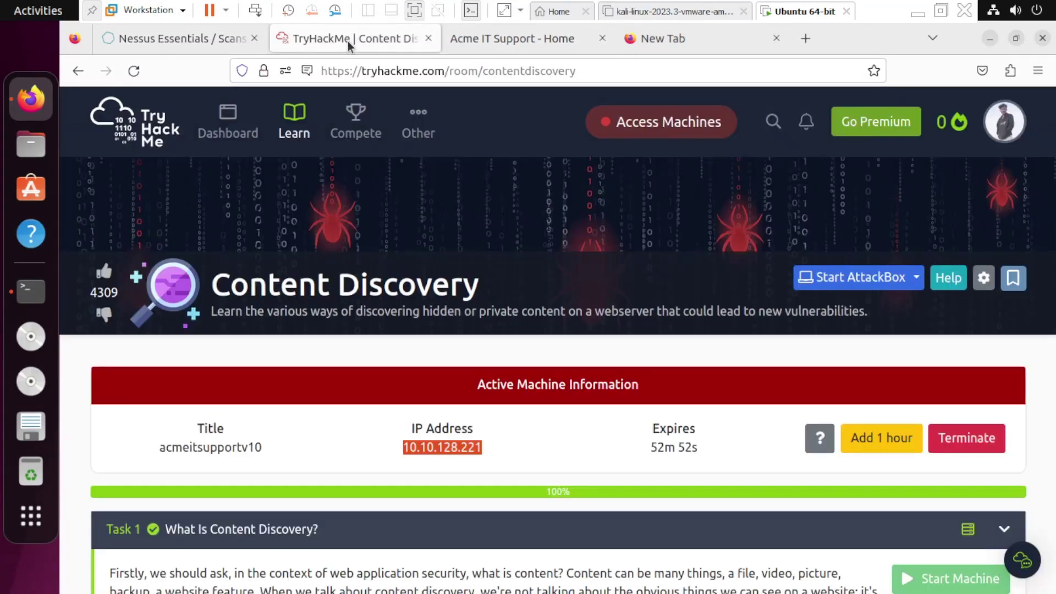
pyautogui.click(203, 41)
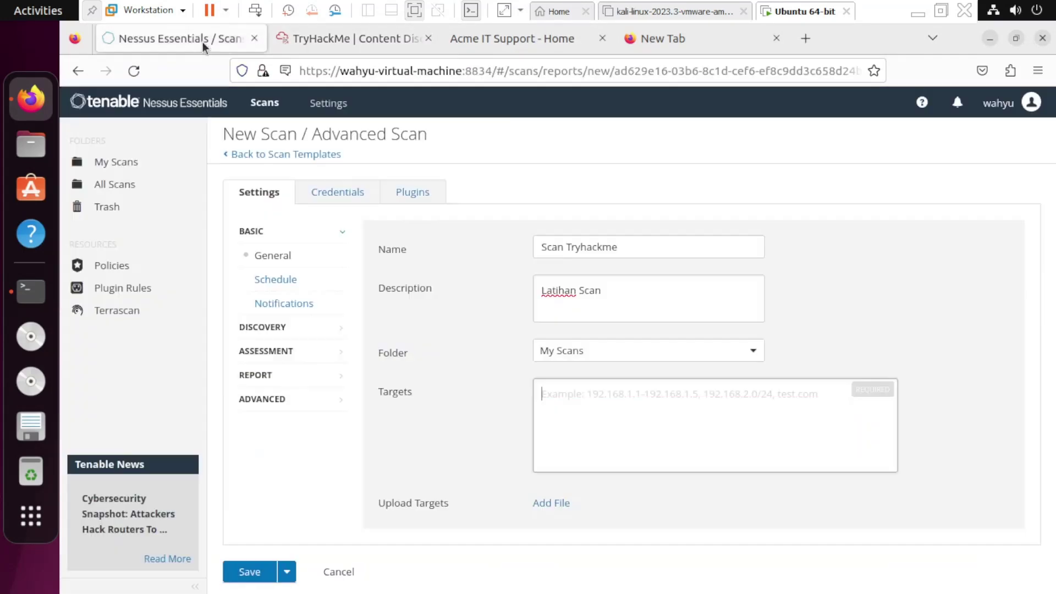
pyautogui.write('10.10.128.221')
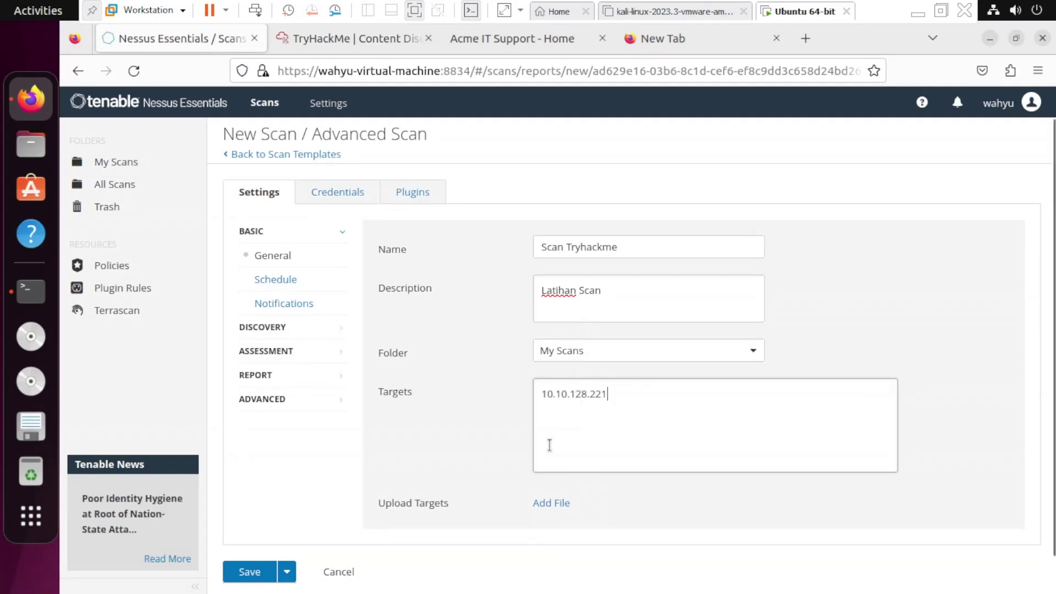
# Step: Enable UDP as a ping method in the Host Discovery settings and check the remaining remote host ping options
pyautogui.click(296, 281)
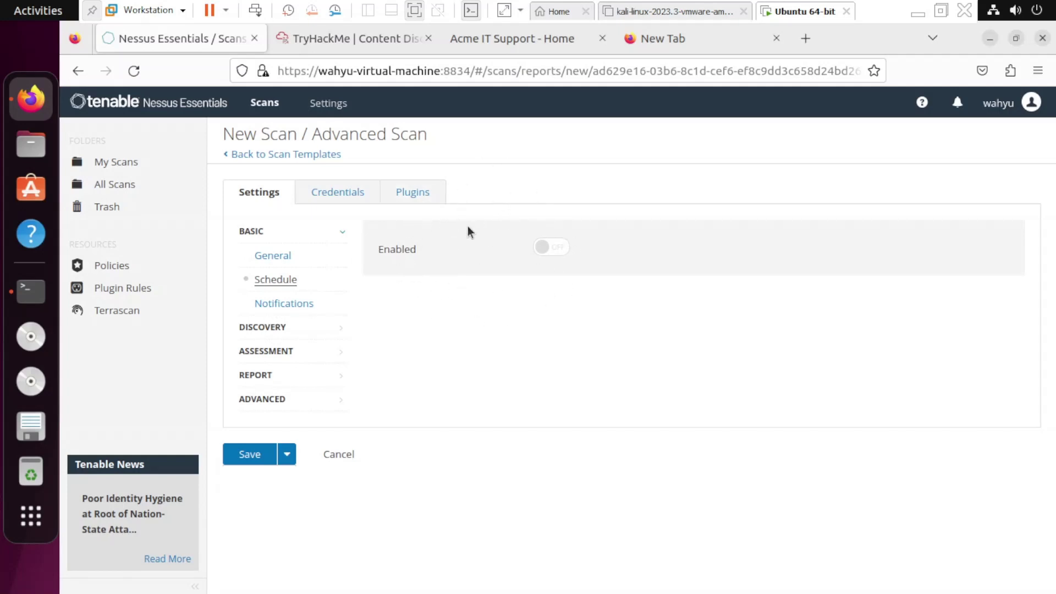
pyautogui.click(277, 330)
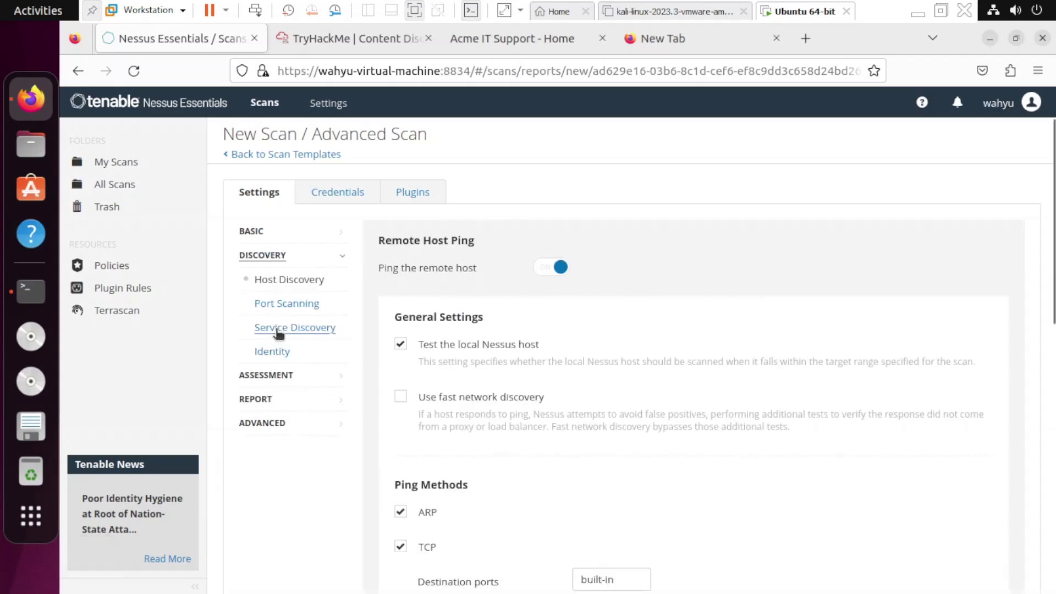
pyautogui.scroll(-5, 611, 415)
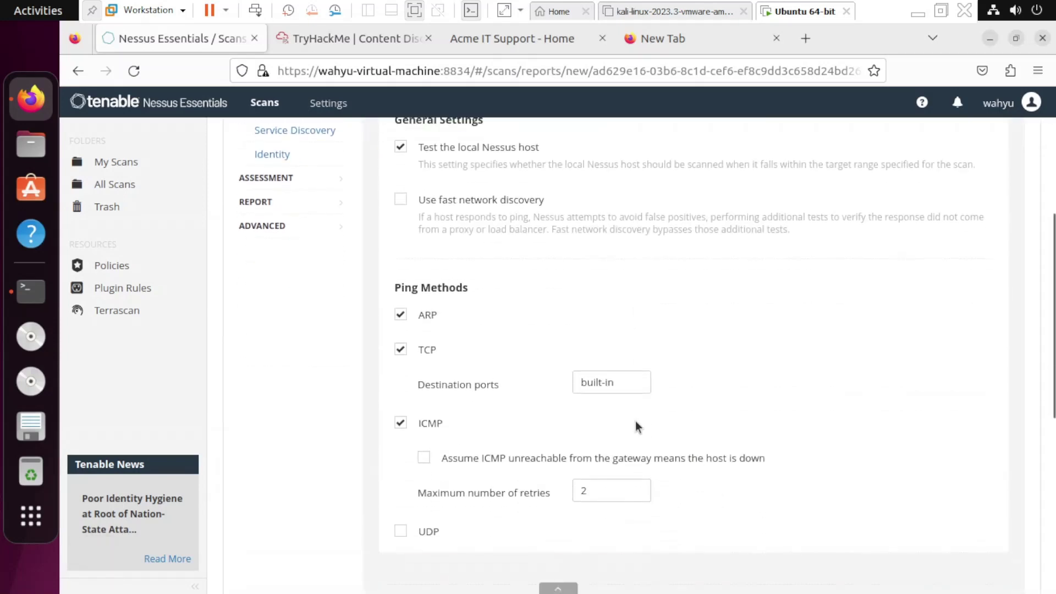
pyautogui.scroll(-5, 605, 403)
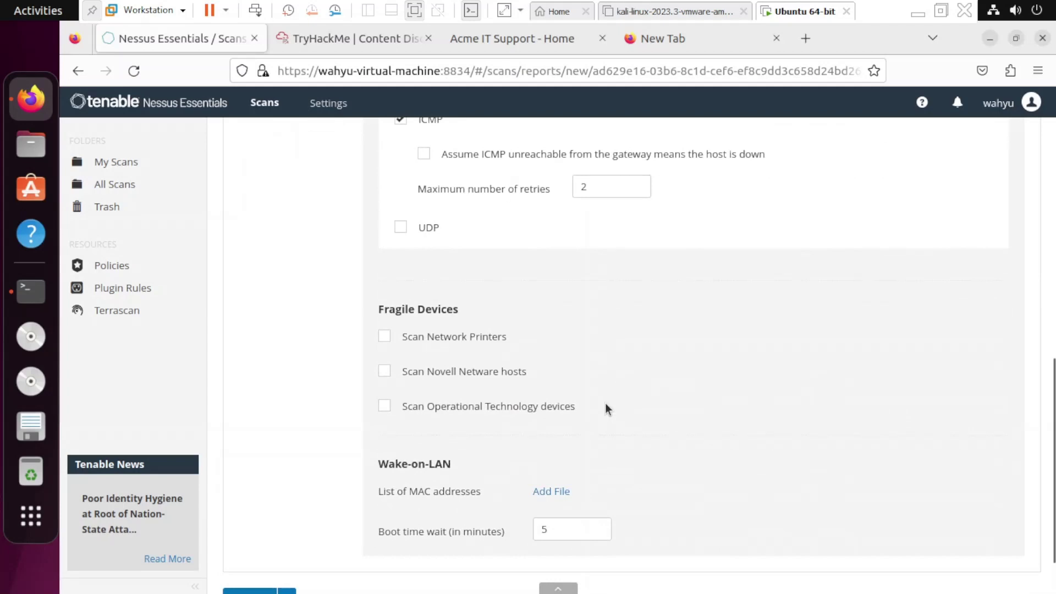
pyautogui.scroll(10, 605, 407)
pyautogui.scroll(-10, 605, 407)
pyautogui.scroll(-2, 606, 405)
pyautogui.scroll(3, 714, 372)
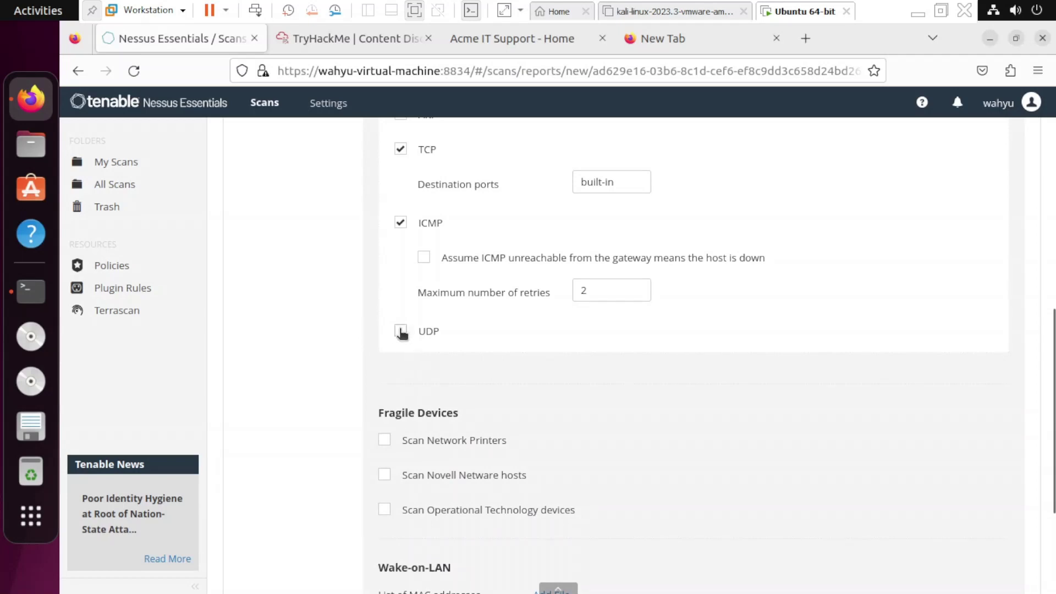
pyautogui.scroll(7, 502, 346)
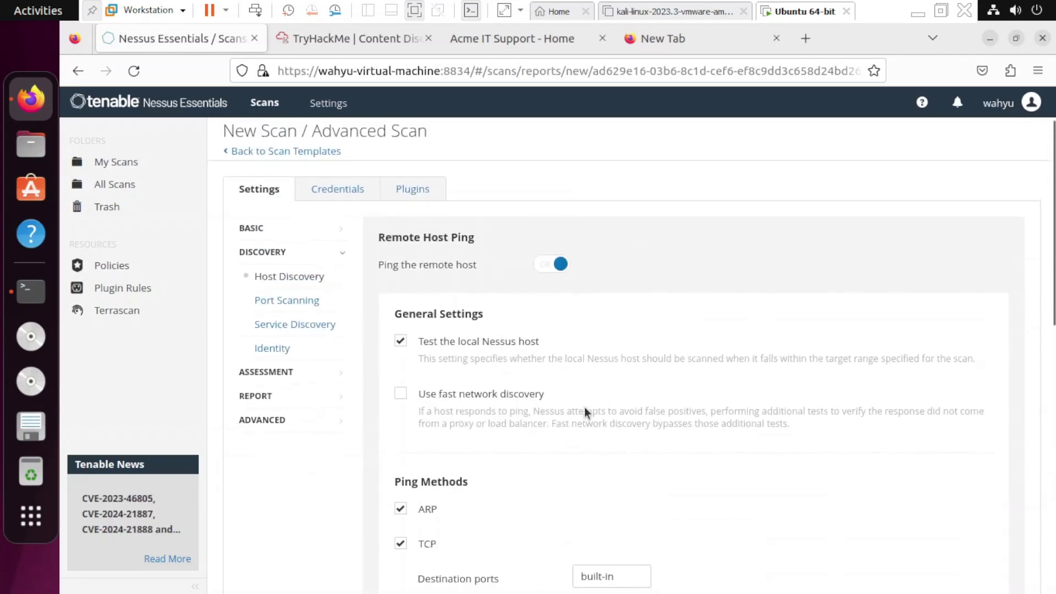
pyautogui.scroll(-8, 579, 399)
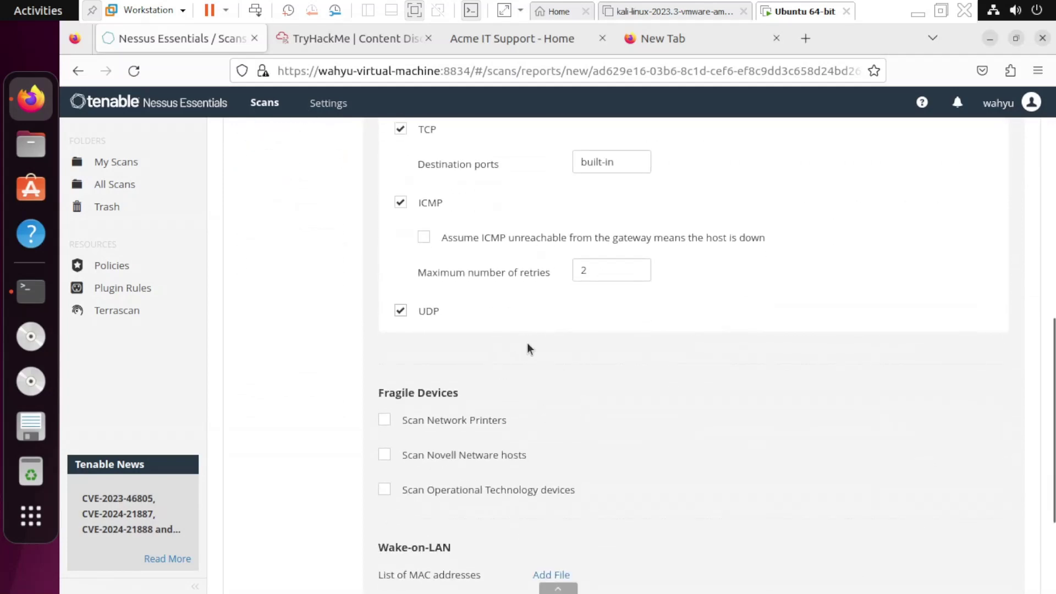
pyautogui.scroll(3, 527, 342)
pyautogui.scroll(3, 508, 352)
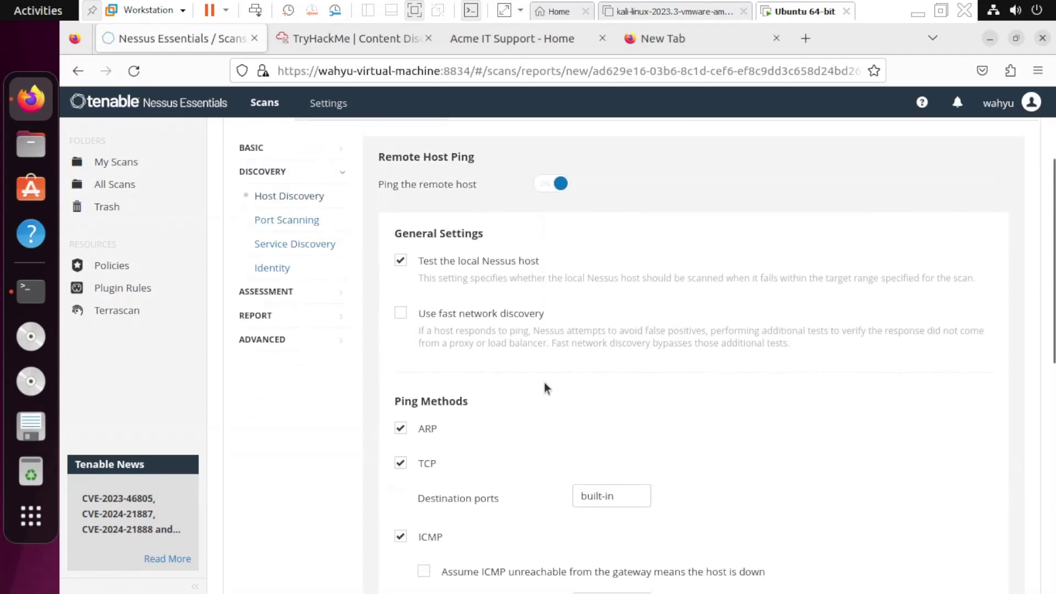
pyautogui.scroll(-6, 434, 418)
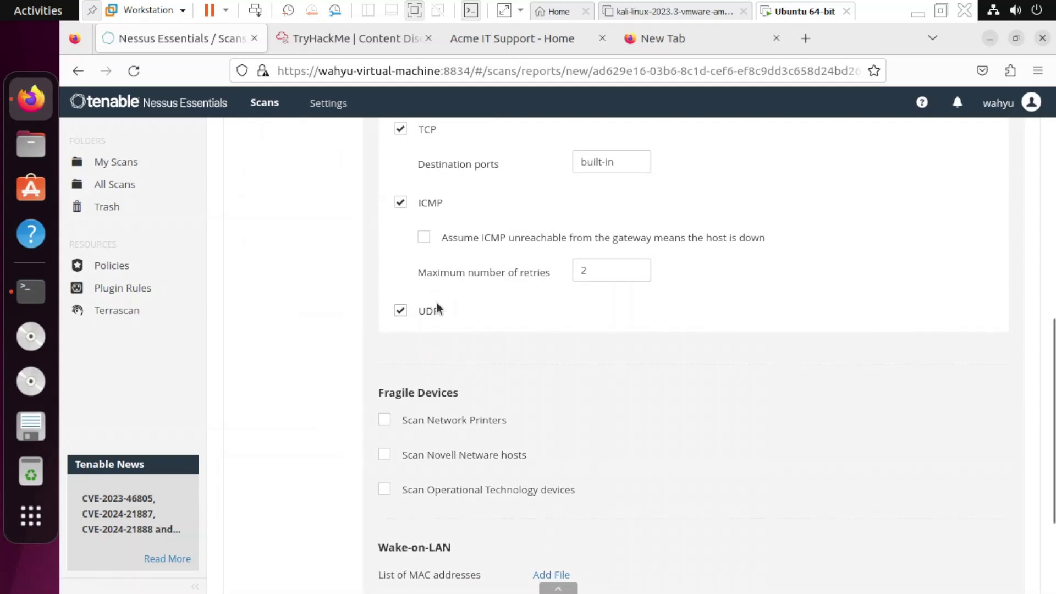
pyautogui.scroll(5, 434, 286)
pyautogui.scroll(2, 520, 309)
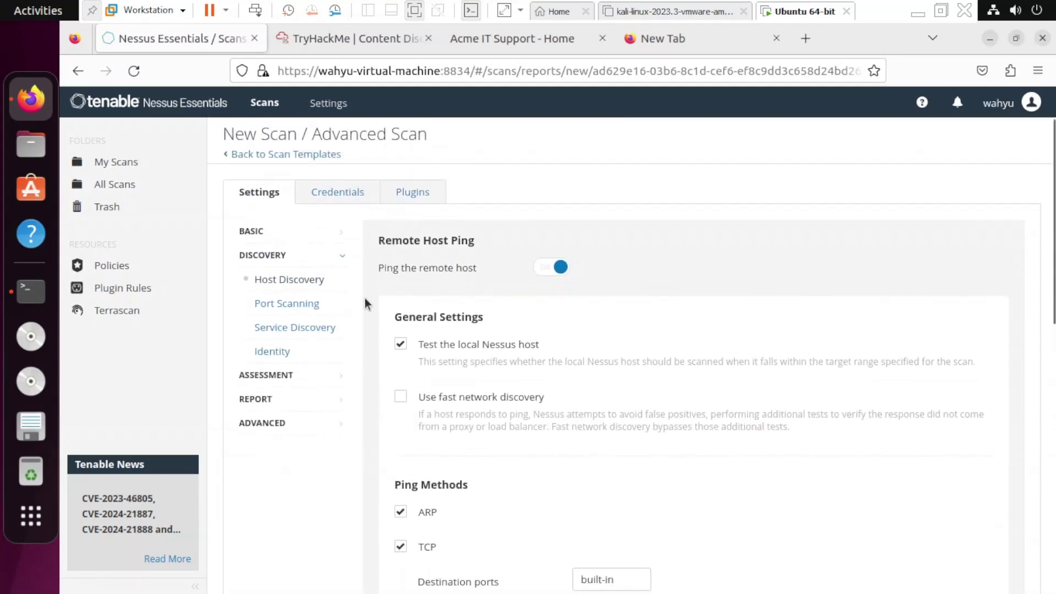
# Step: Review the Port Scanning settings and enable the UDP network port scanner
pyautogui.click(293, 304)
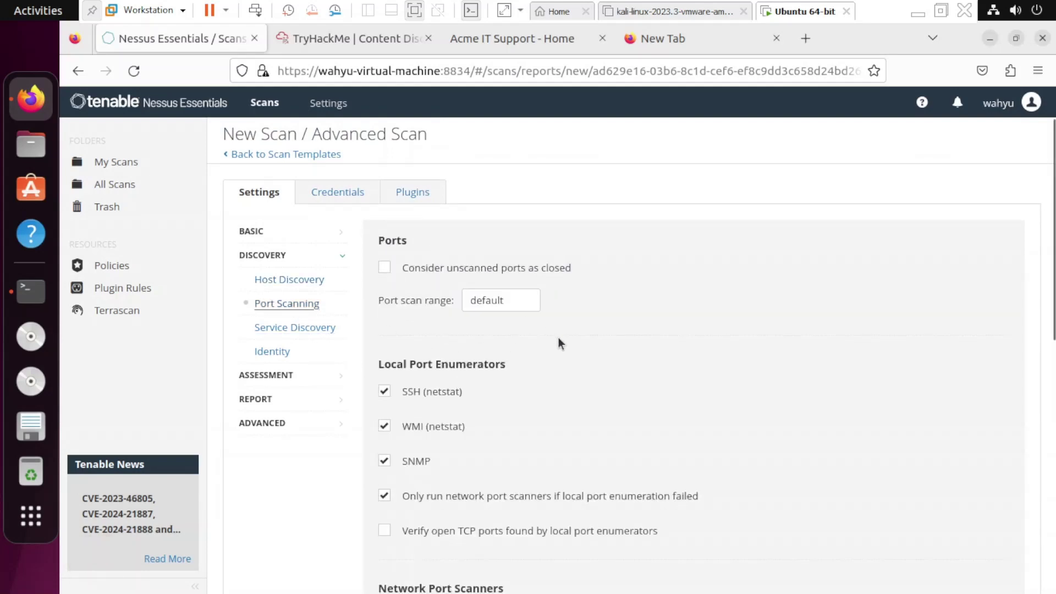
pyautogui.scroll(-6, 559, 343)
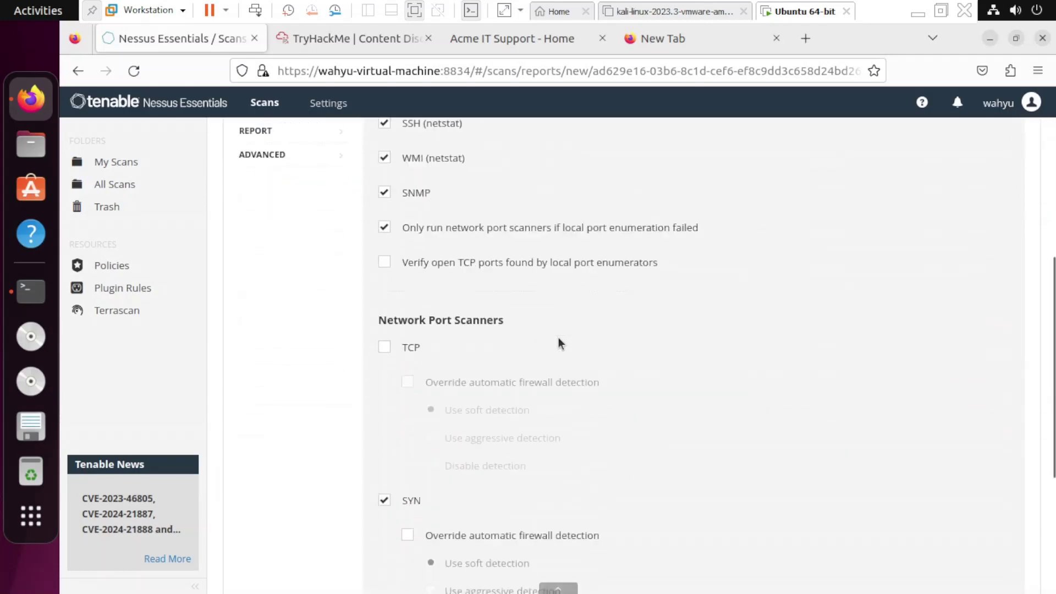
pyautogui.scroll(5, 559, 343)
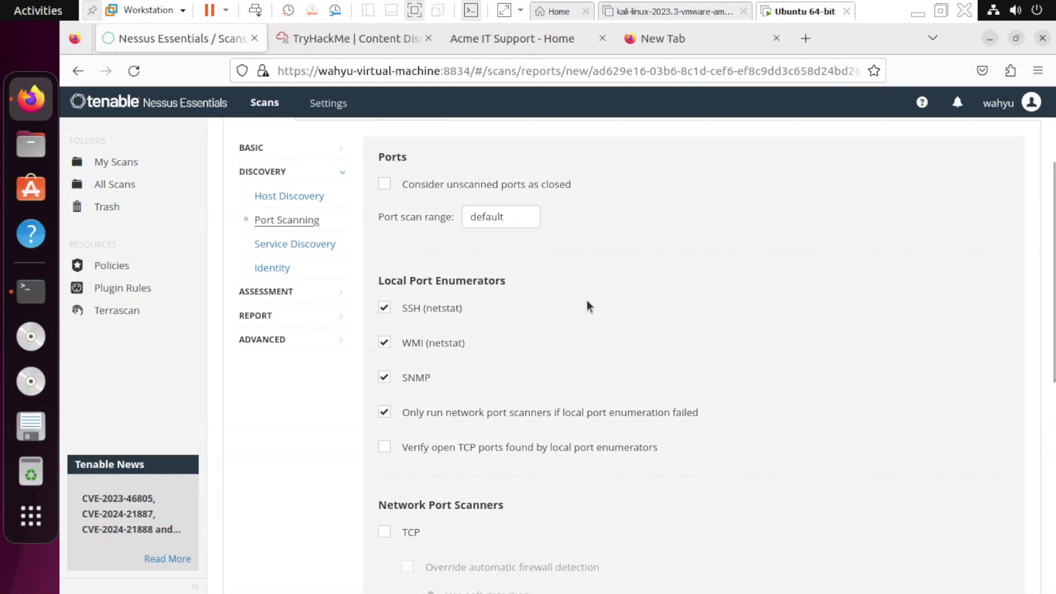
pyautogui.scroll(-3, 588, 306)
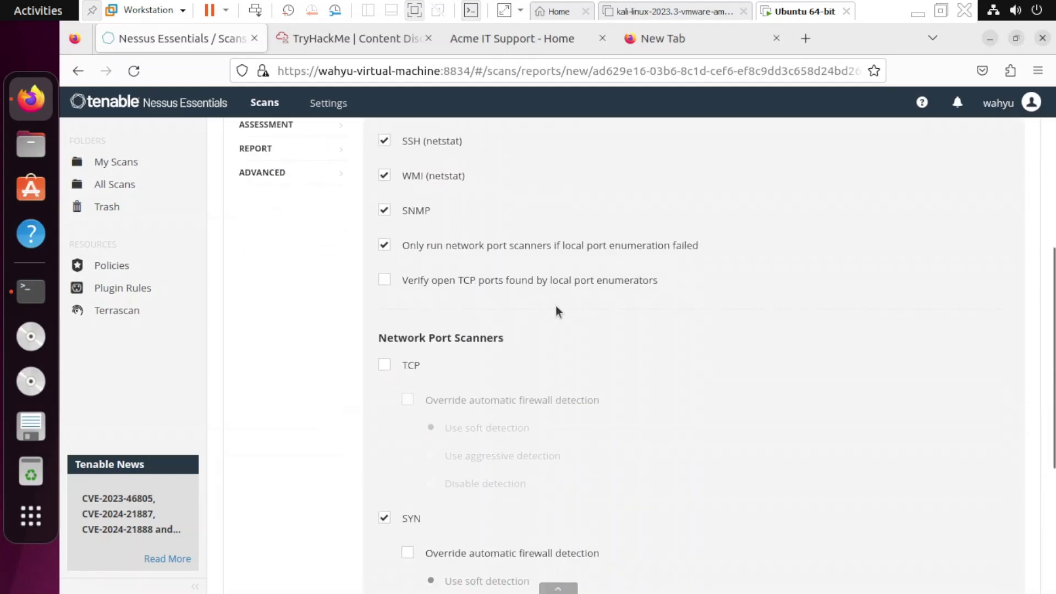
pyautogui.scroll(2, 556, 311)
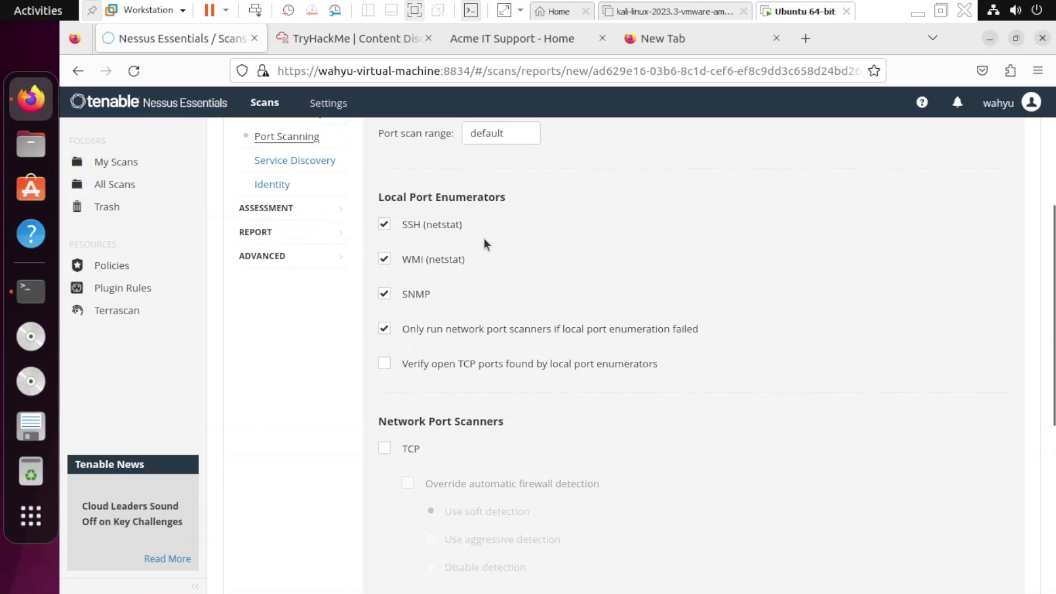
pyautogui.scroll(-2, 522, 351)
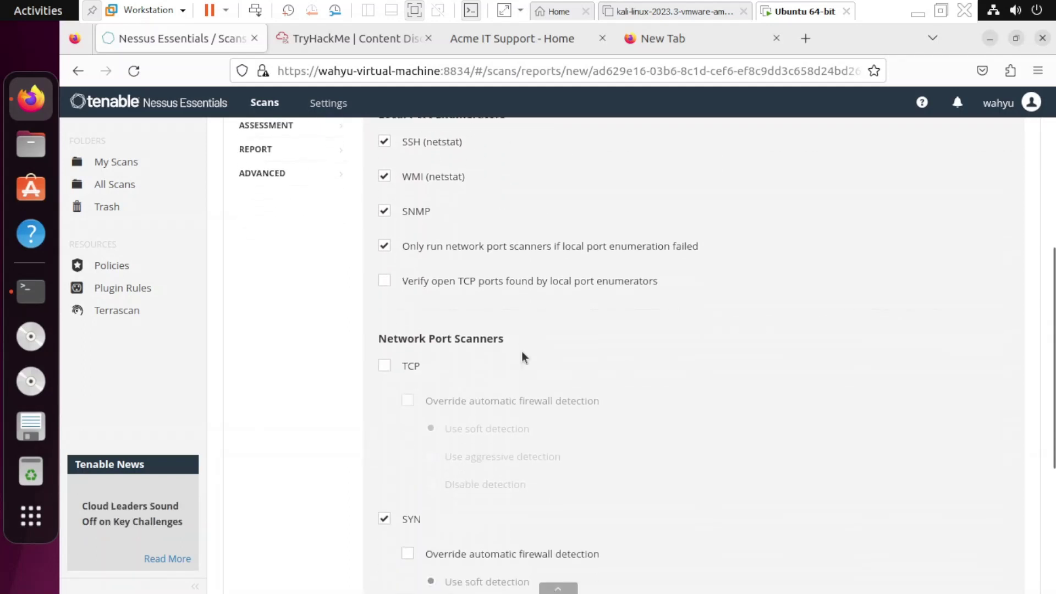
pyautogui.scroll(-5, 606, 438)
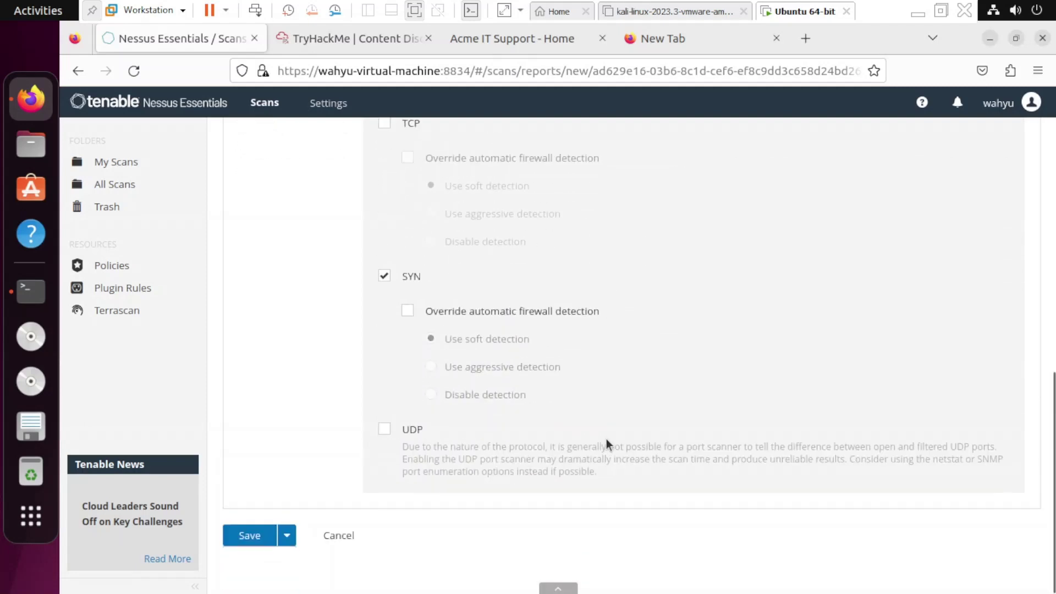
pyautogui.scroll(3, 490, 407)
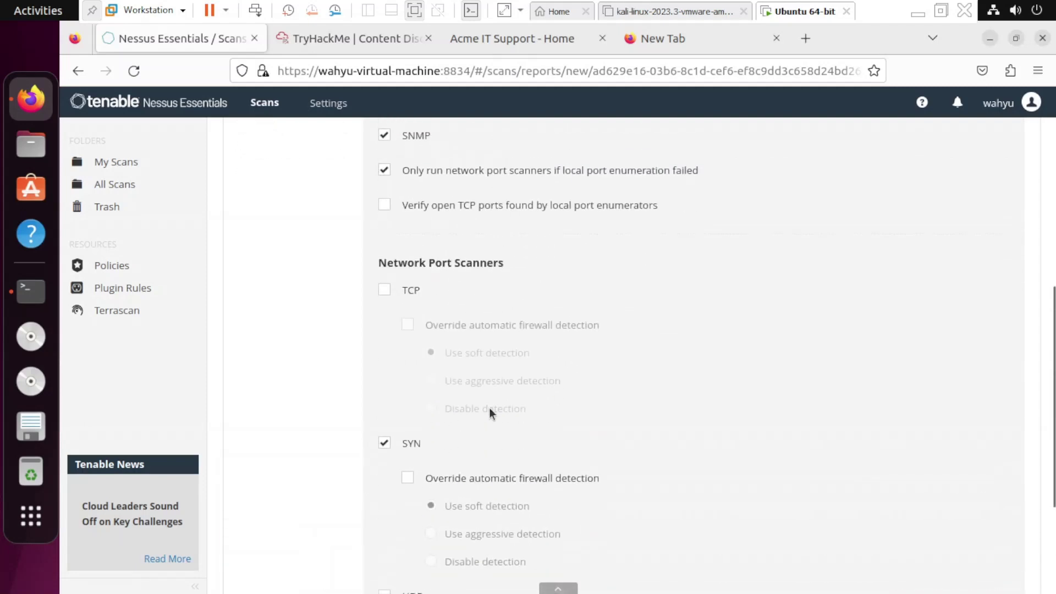
pyautogui.scroll(-3, 489, 408)
pyautogui.click(384, 431)
pyautogui.scroll(8, 569, 329)
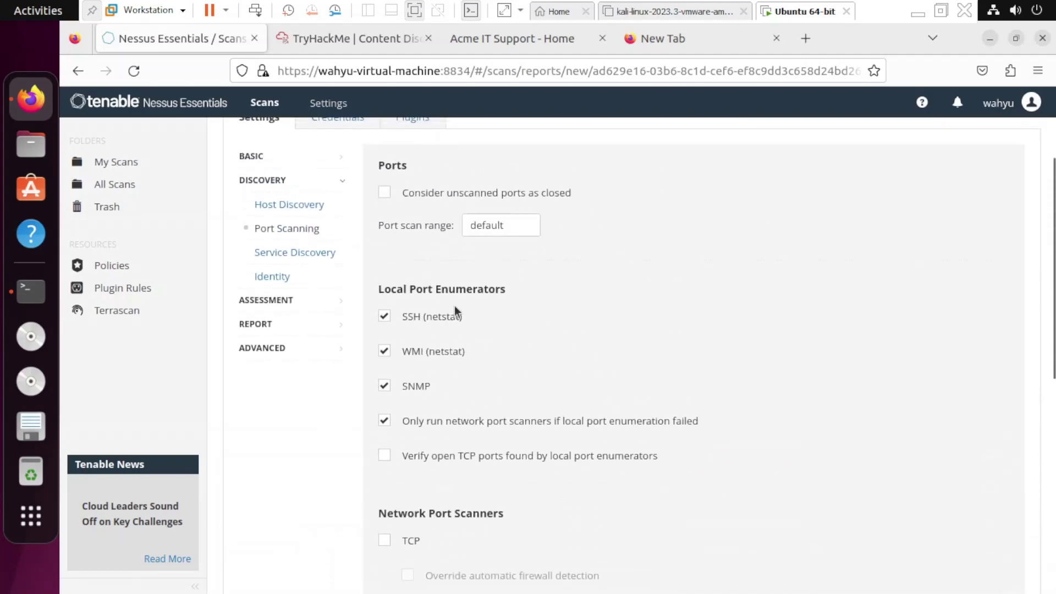
# Step: Review the Service Discovery settings and enable collecting identity data from Active Directory in the Identity settings
pyautogui.click(297, 253)
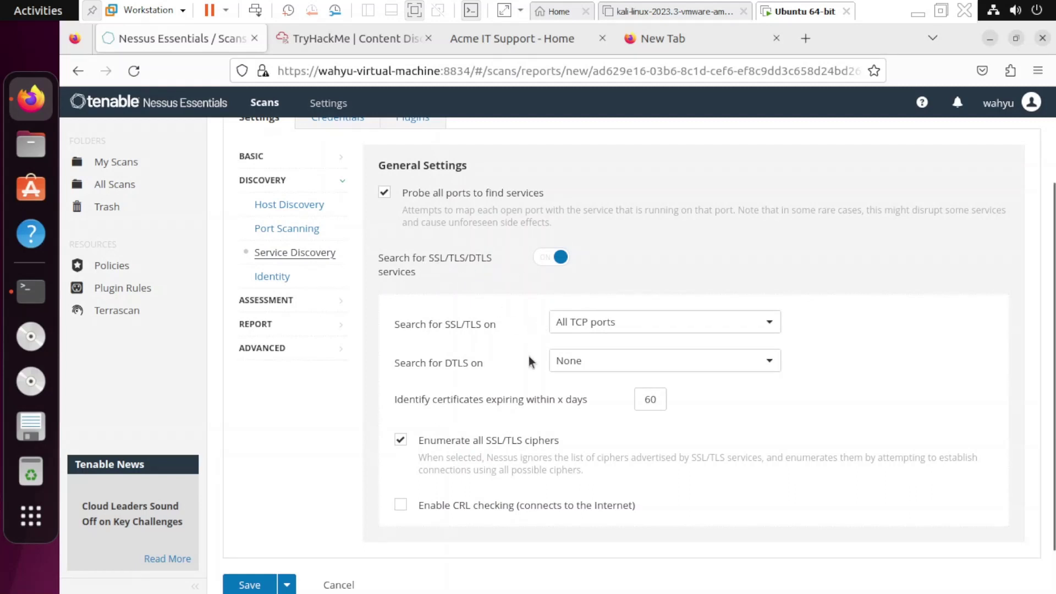
pyautogui.scroll(-1, 529, 355)
pyautogui.scroll(2, 529, 356)
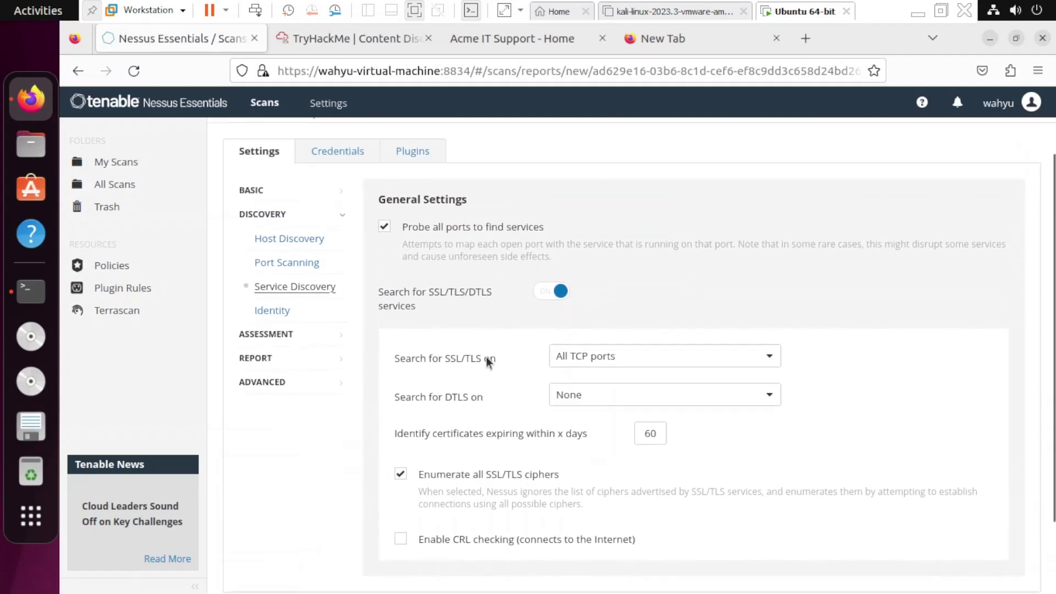
pyautogui.scroll(-1, 424, 355)
pyautogui.scroll(2, 357, 341)
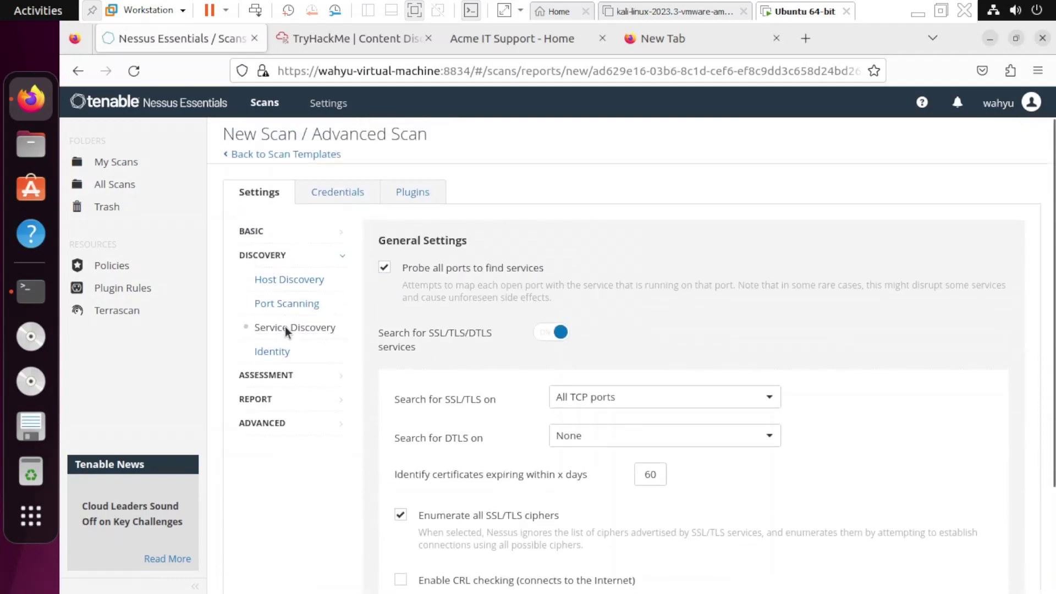
pyautogui.click(285, 353)
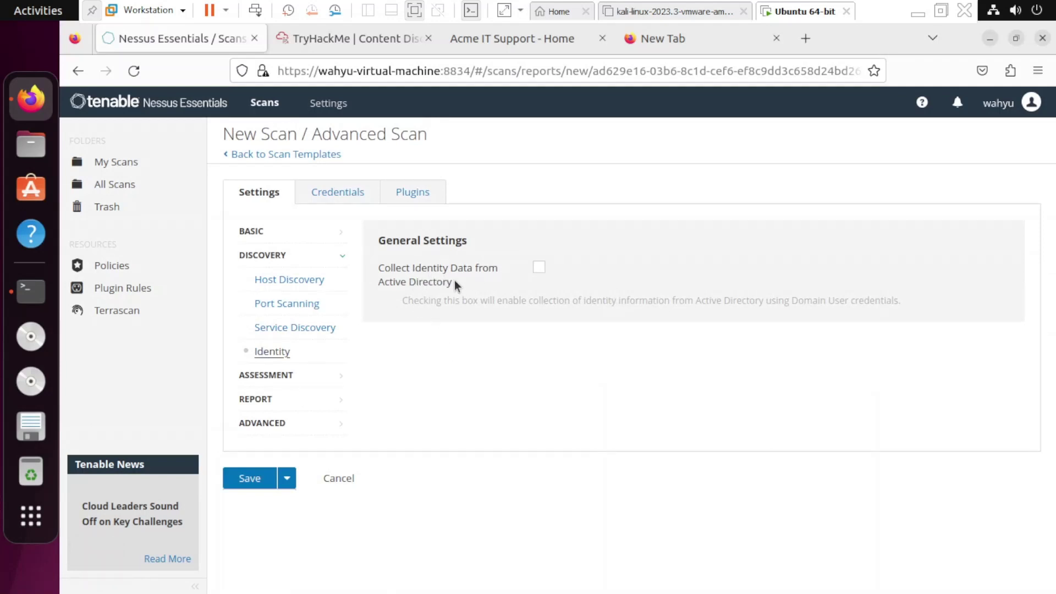
pyautogui.click(540, 268)
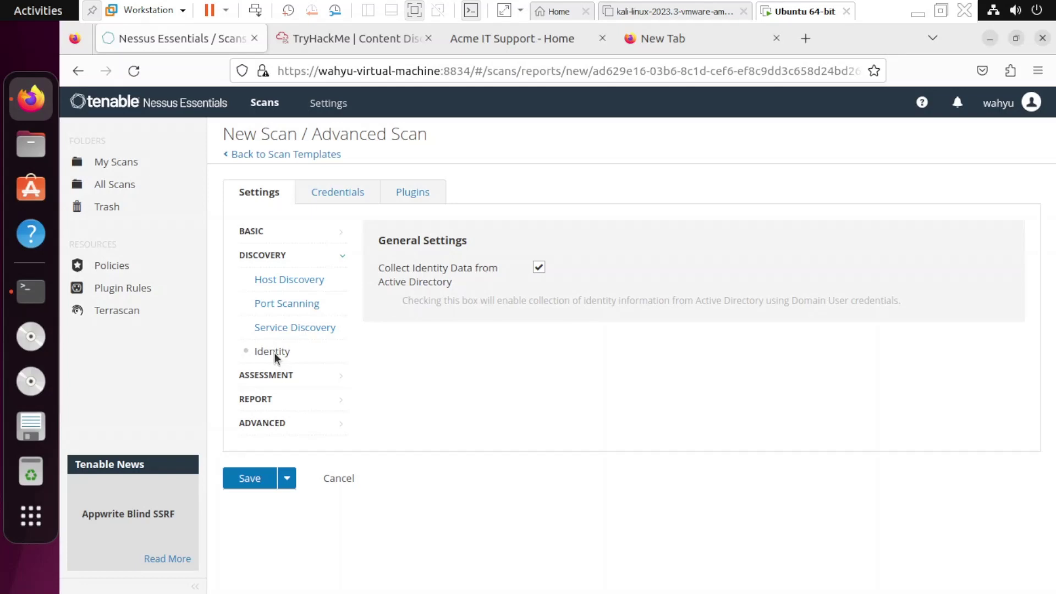
# Step: Review the Assessment settings of the scan: General, Brute Force, Web Applications and Windows
pyautogui.click(275, 384)
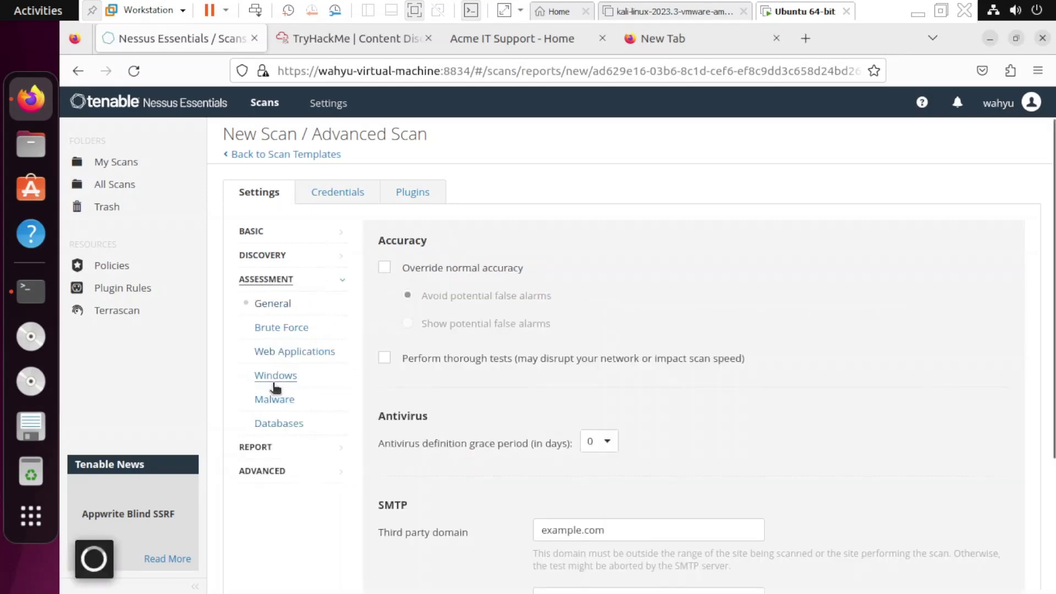
pyautogui.scroll(-3, 428, 396)
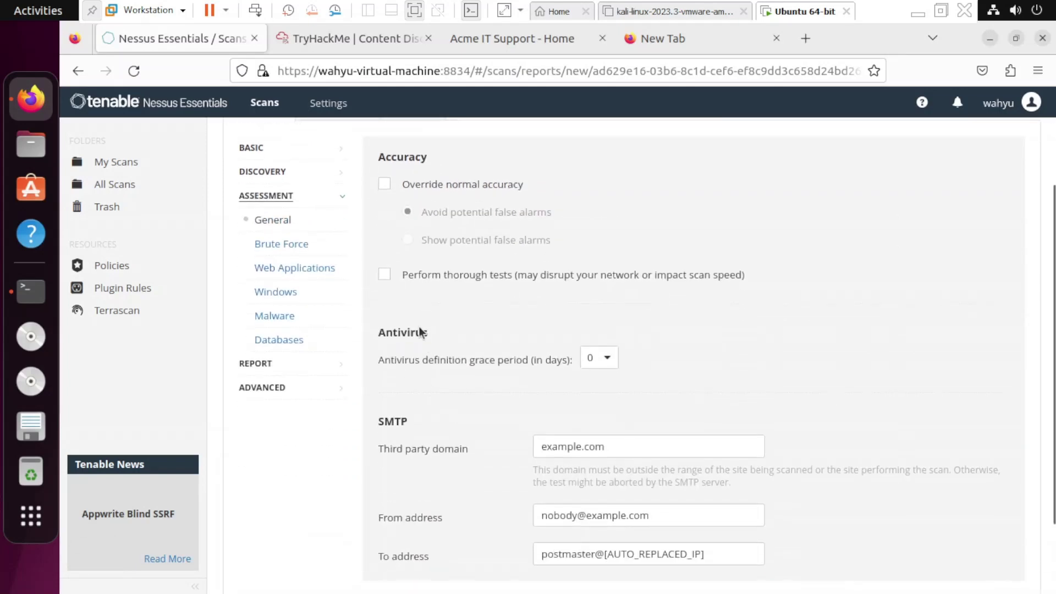
pyautogui.scroll(-3, 508, 290)
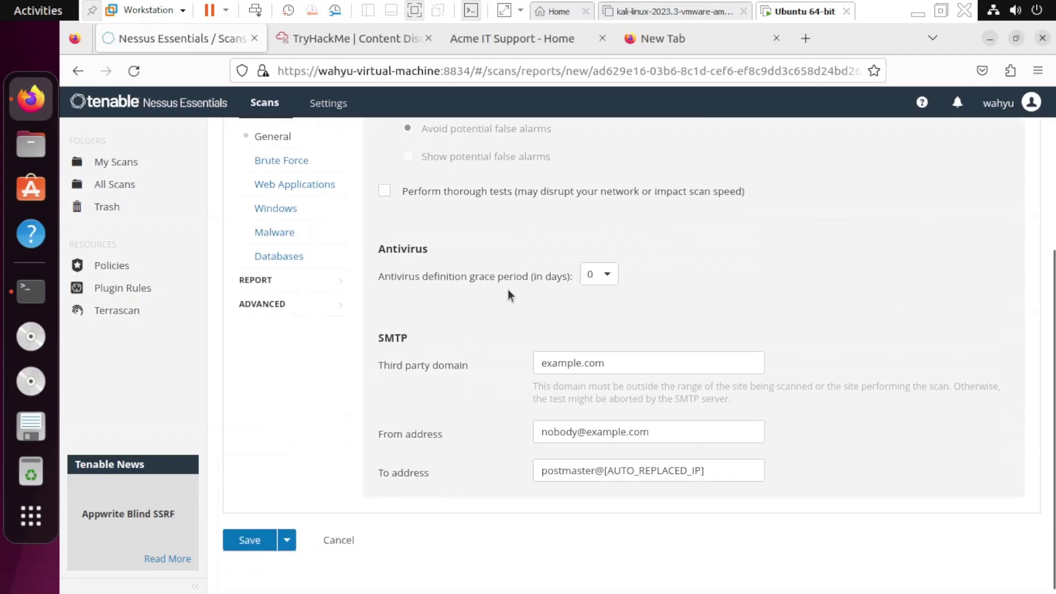
pyautogui.scroll(3, 507, 290)
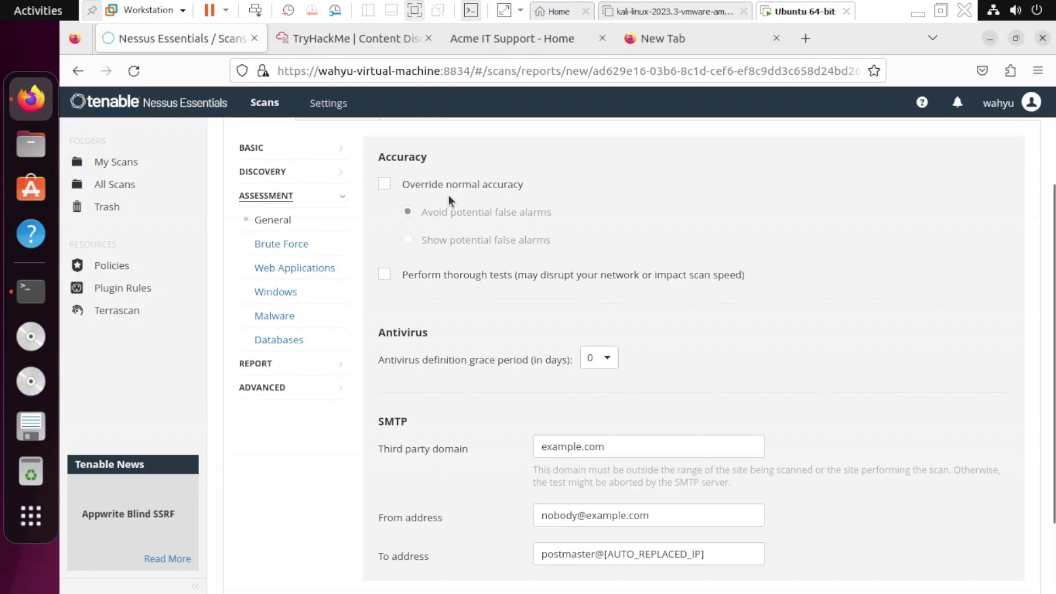
pyautogui.scroll(-2, 497, 341)
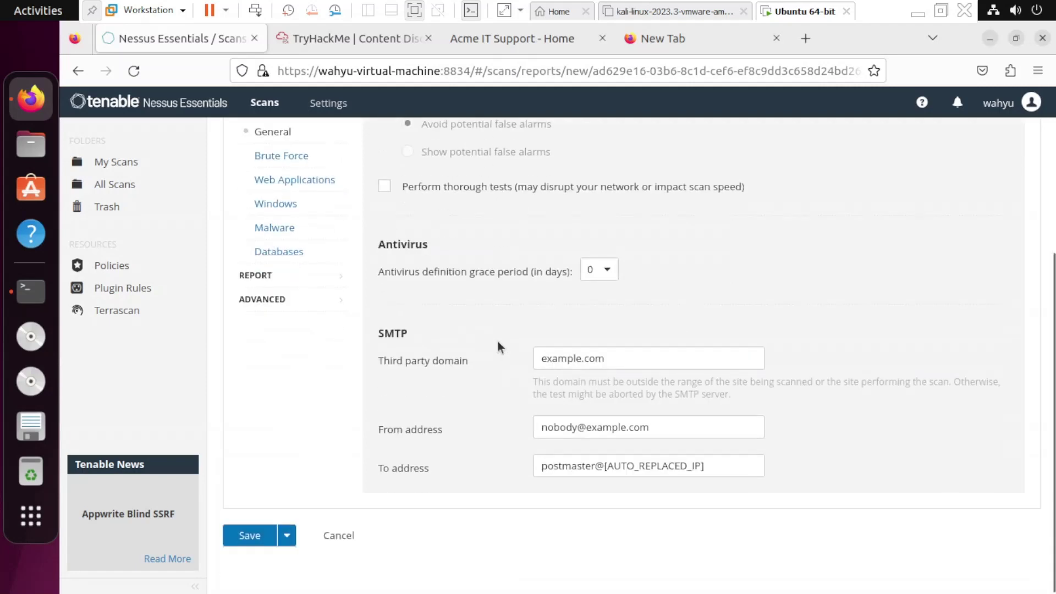
pyautogui.scroll(2, 507, 288)
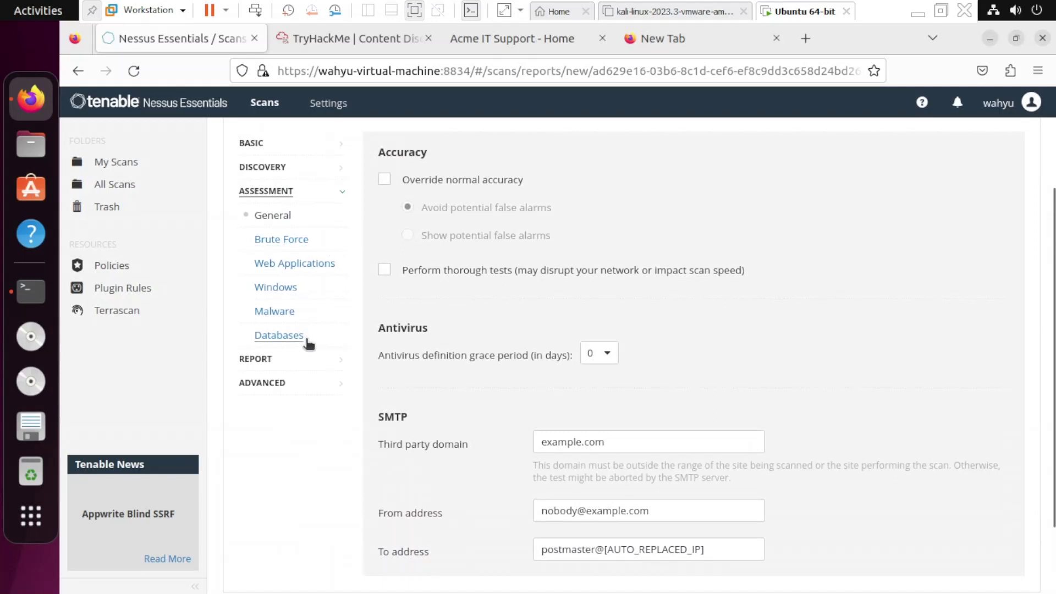
pyautogui.click(290, 245)
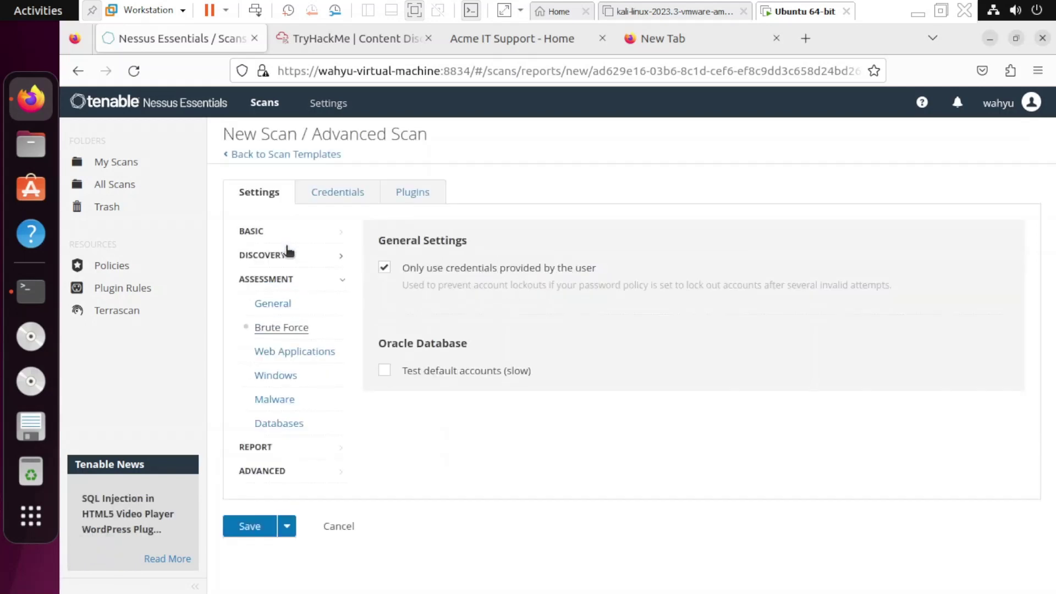
pyautogui.click(283, 356)
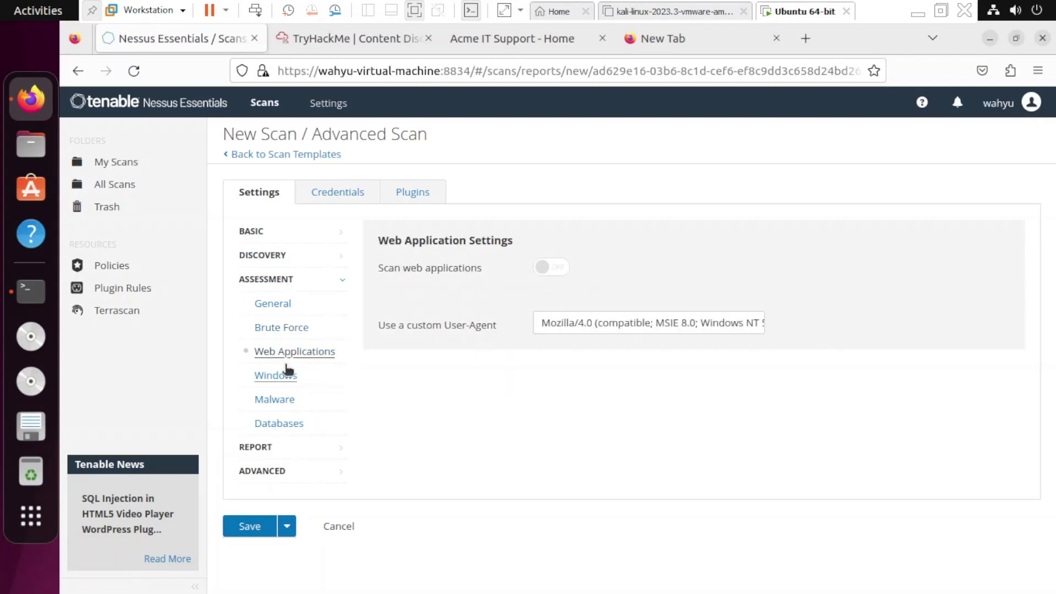
pyautogui.click(286, 376)
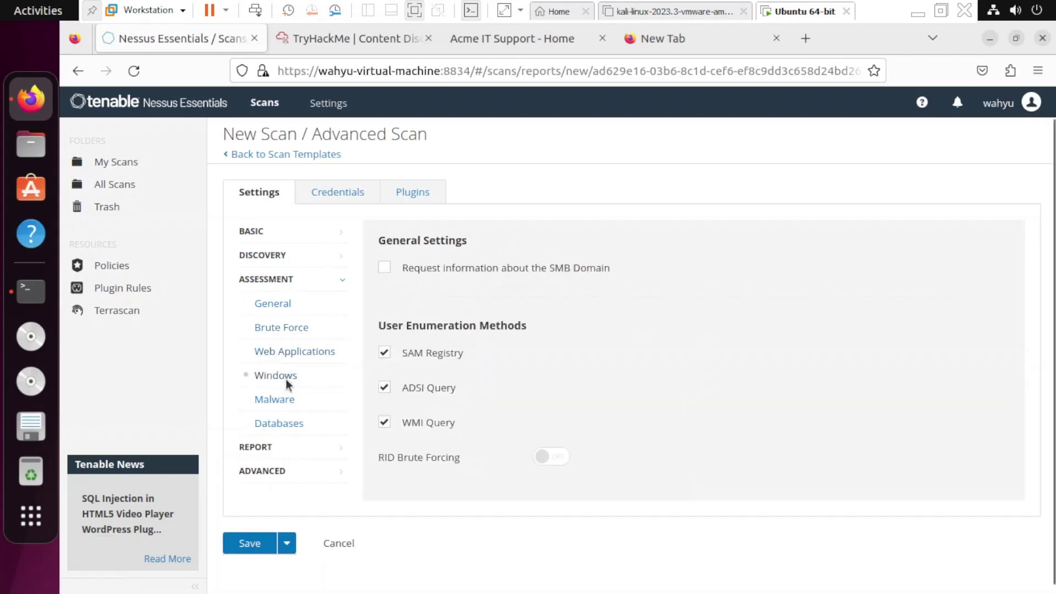
# Step: Review the scan's Advanced general and performance options, and set the Debug Log Level to Level 2: Advanced Debugging
pyautogui.click(271, 472)
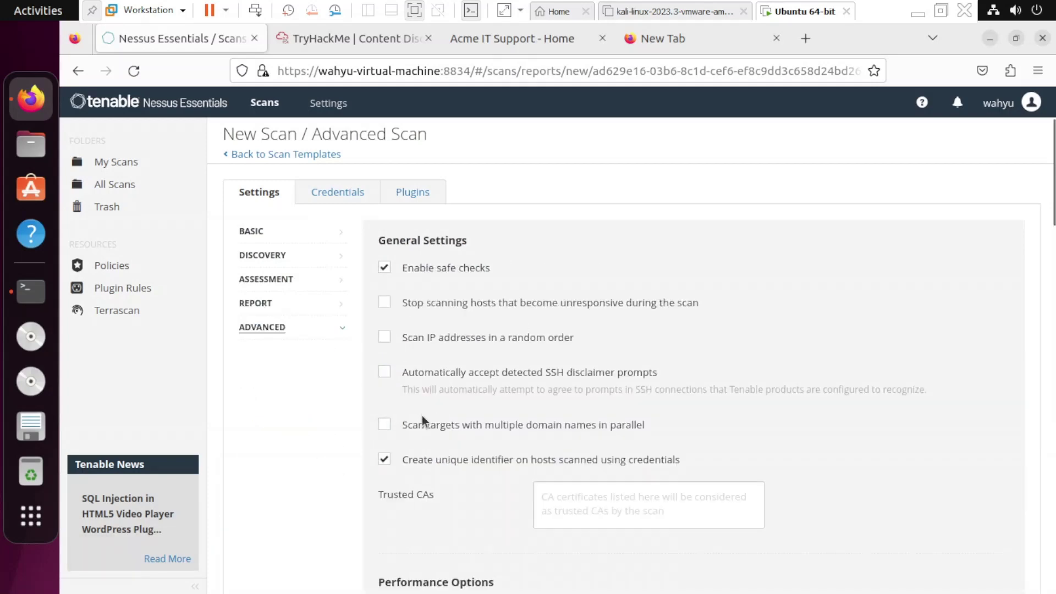
pyautogui.scroll(-2, 421, 415)
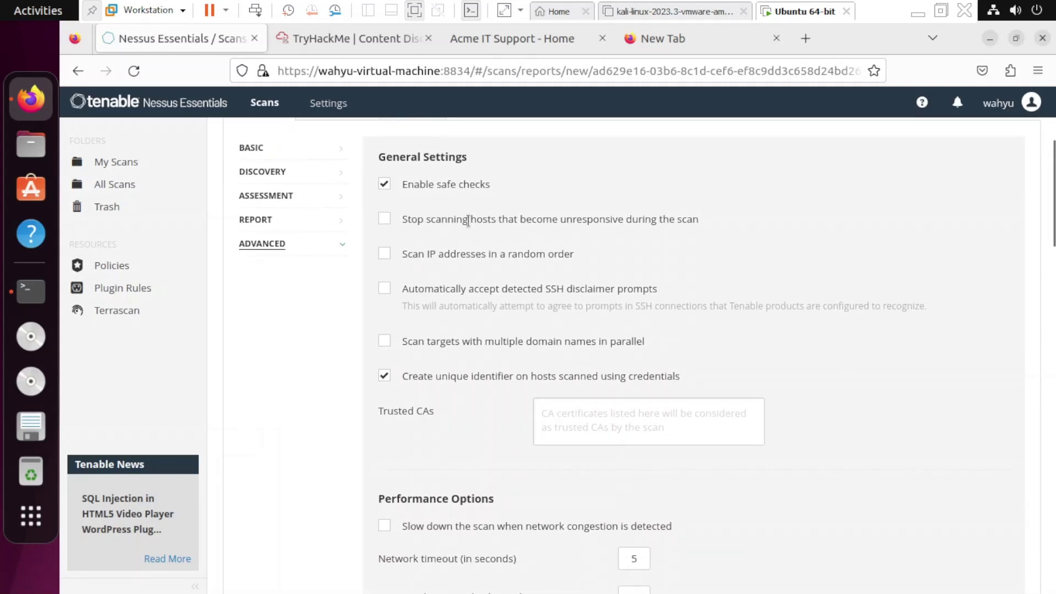
pyautogui.scroll(2, 468, 220)
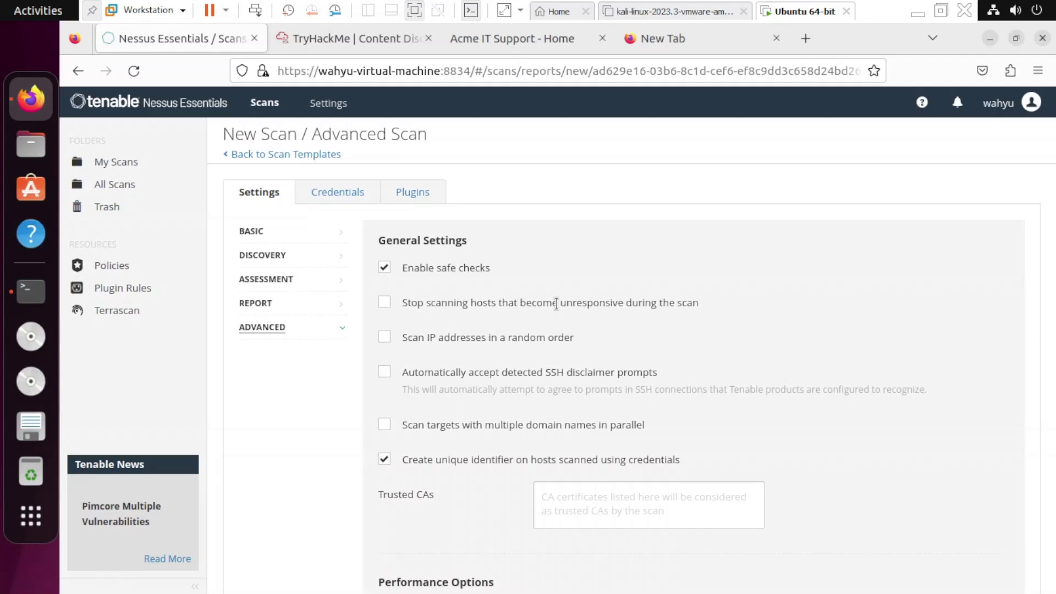
pyautogui.moveTo(560, 304); pyautogui.dragTo(626, 301)
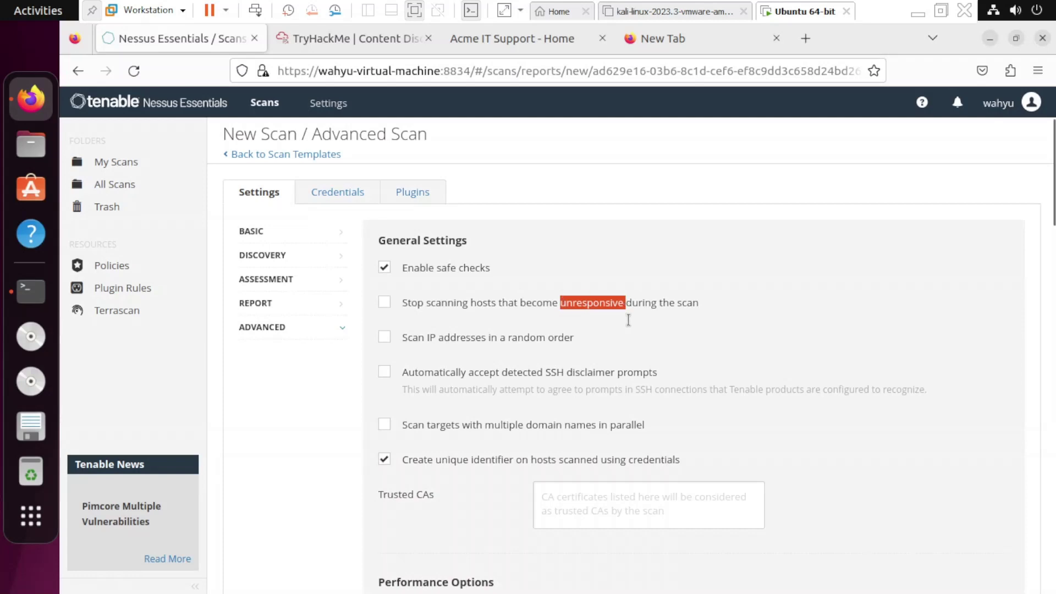
pyautogui.click(476, 314)
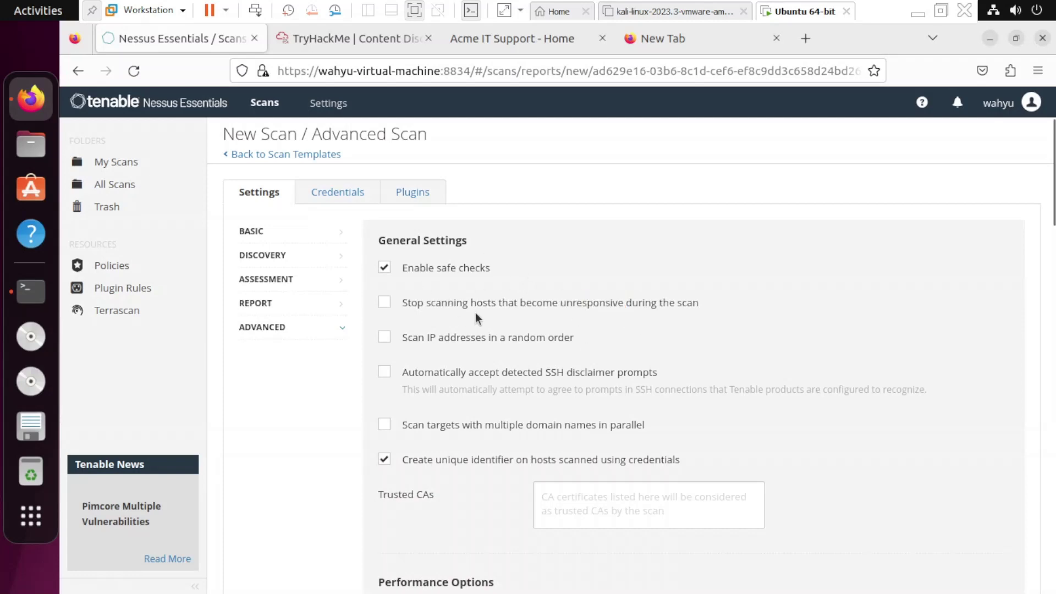
pyautogui.scroll(-2, 502, 338)
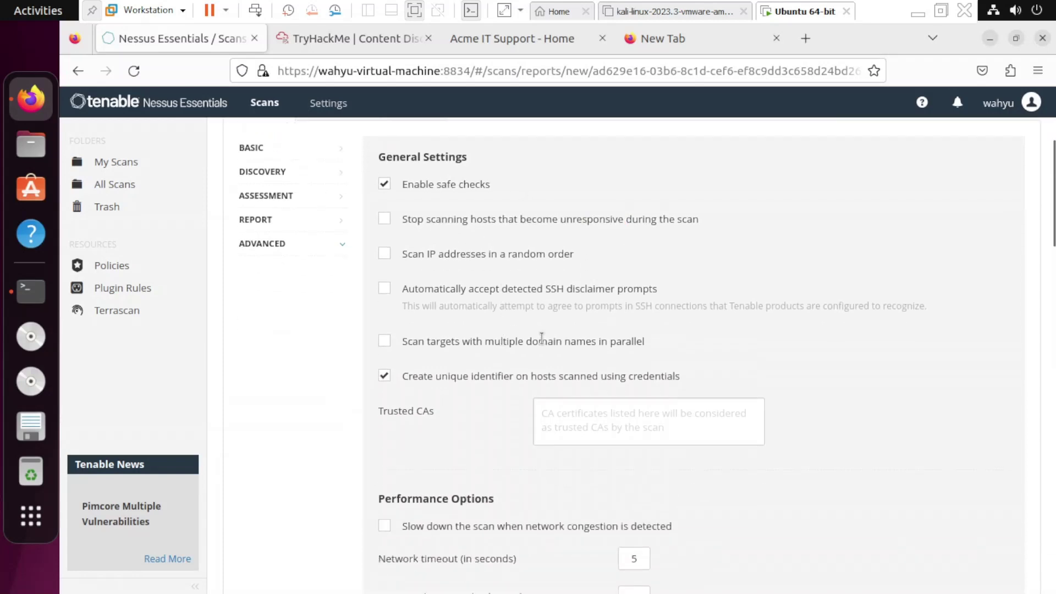
pyautogui.scroll(-5, 543, 341)
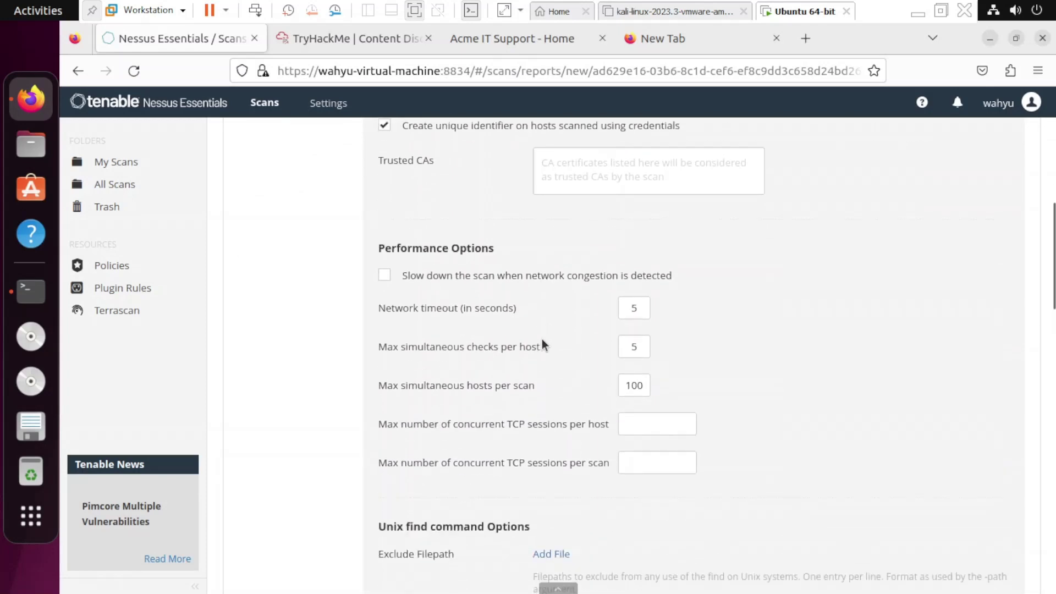
pyautogui.scroll(-2, 542, 340)
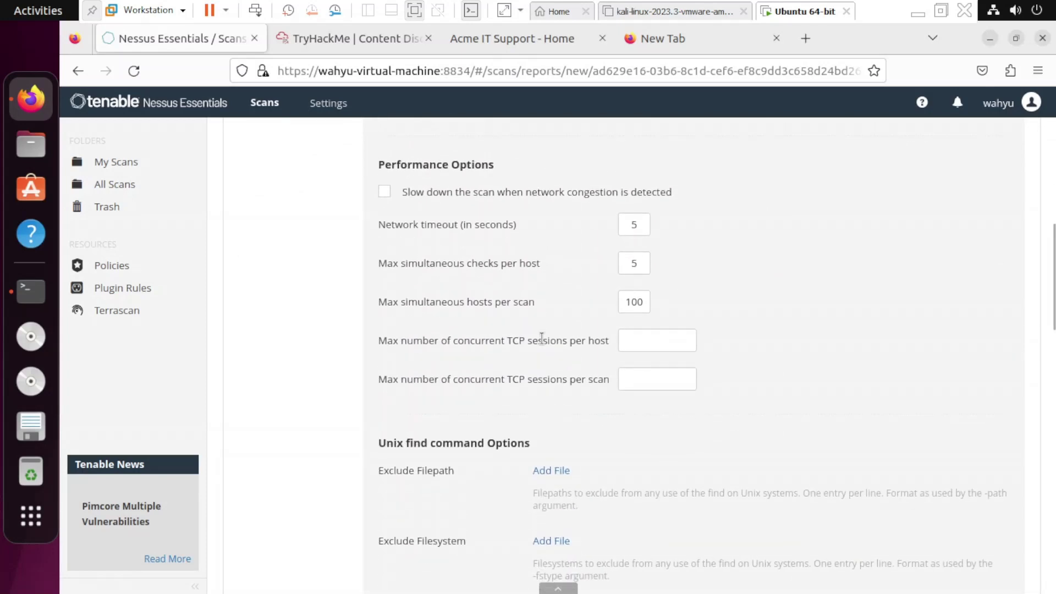
pyautogui.scroll(-6, 542, 339)
pyautogui.scroll(-8, 542, 341)
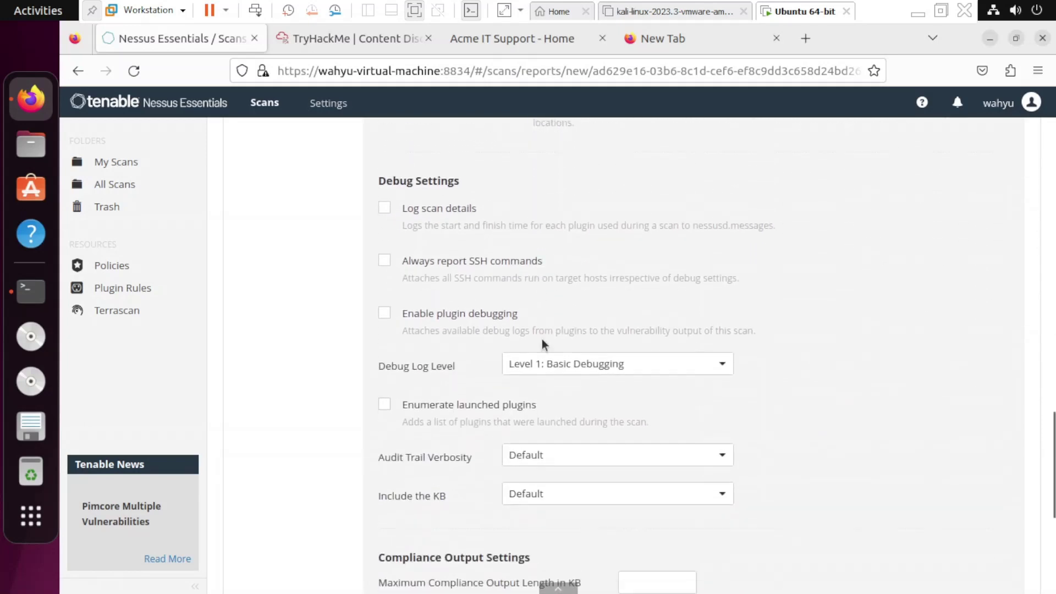
pyautogui.click(550, 368)
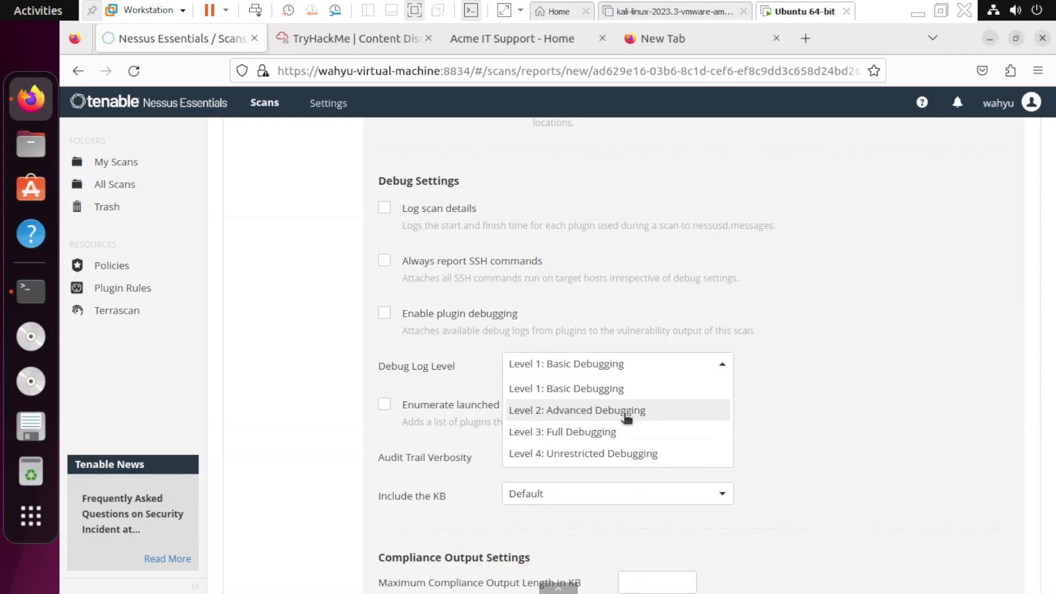
pyautogui.click(626, 417)
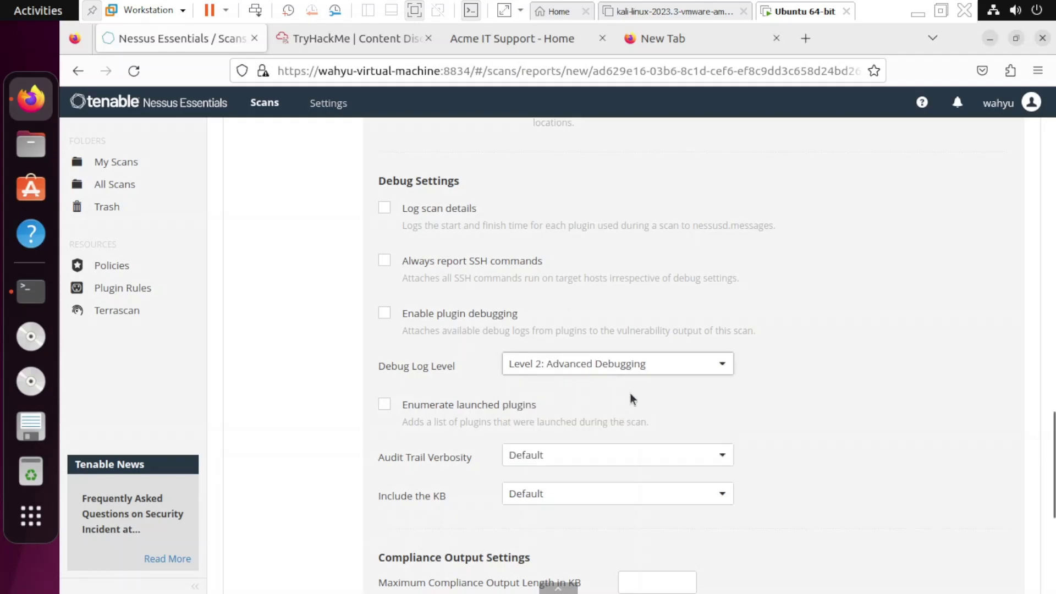
# Step: Examine the compliance output settings and the available Audit Trail Verbosity options without changing them
pyautogui.scroll(-3, 641, 383)
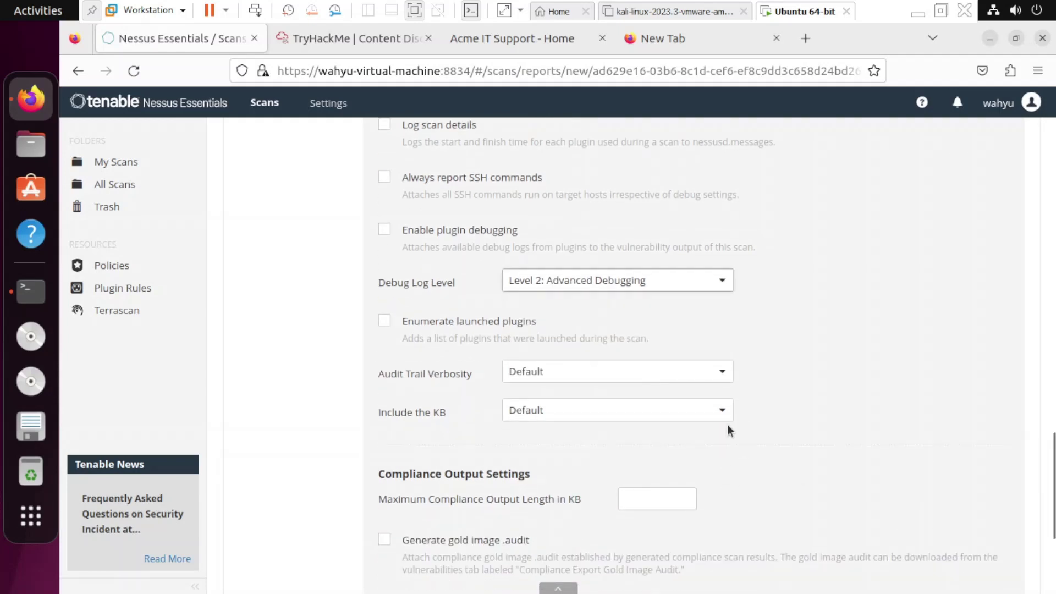
pyautogui.scroll(-3, 728, 426)
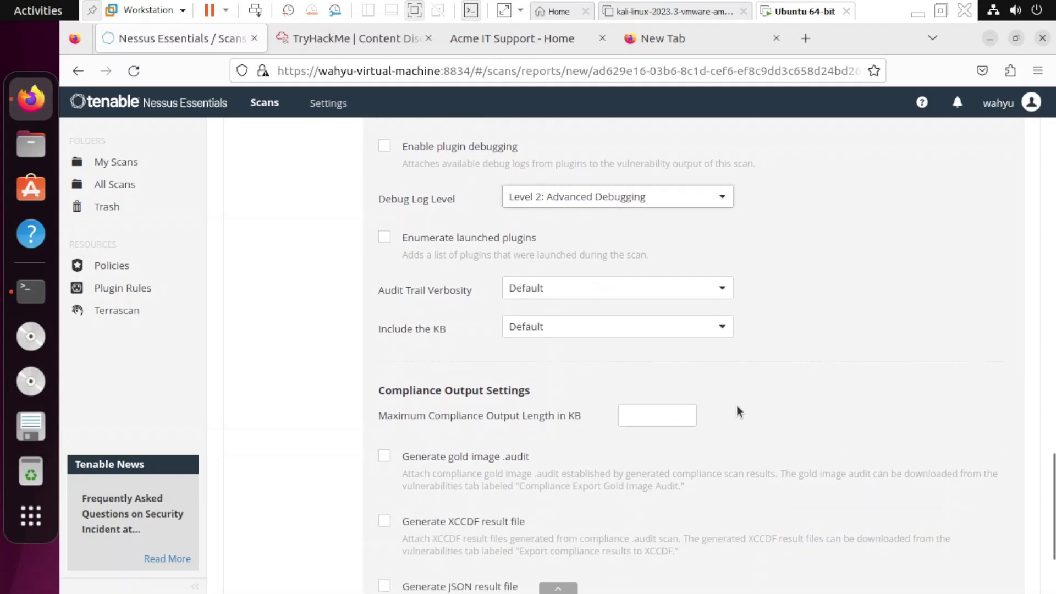
pyautogui.scroll(-3, 737, 407)
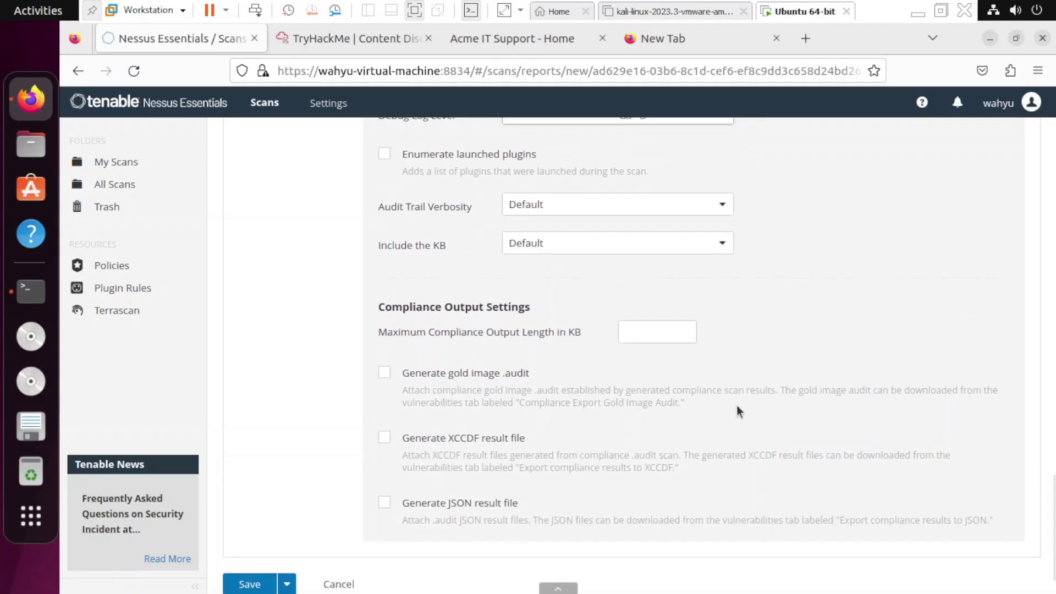
pyautogui.scroll(-1, 605, 413)
pyautogui.scroll(-2, 605, 413)
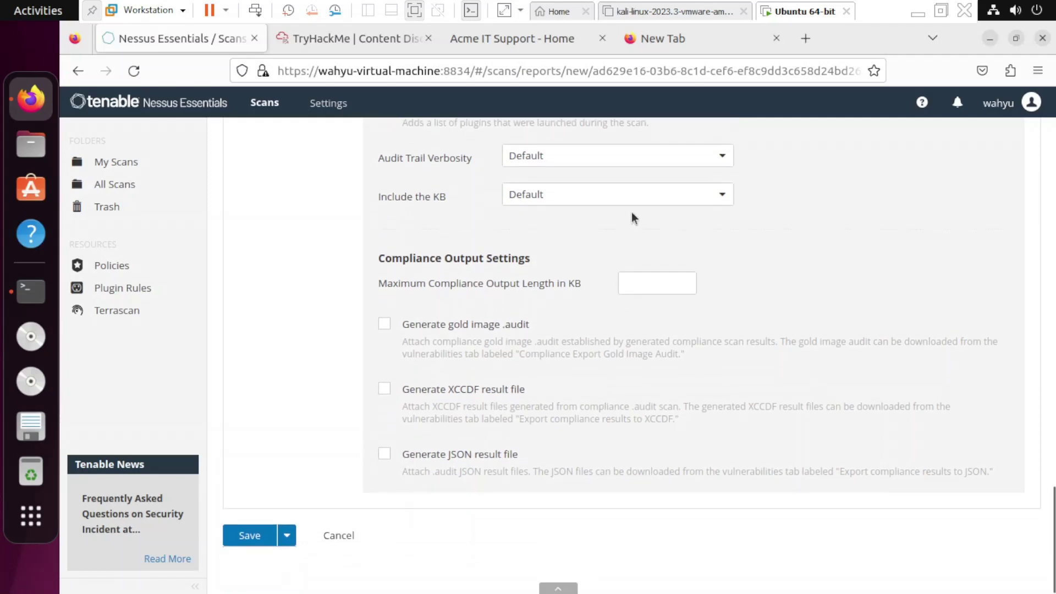
pyautogui.click(643, 164)
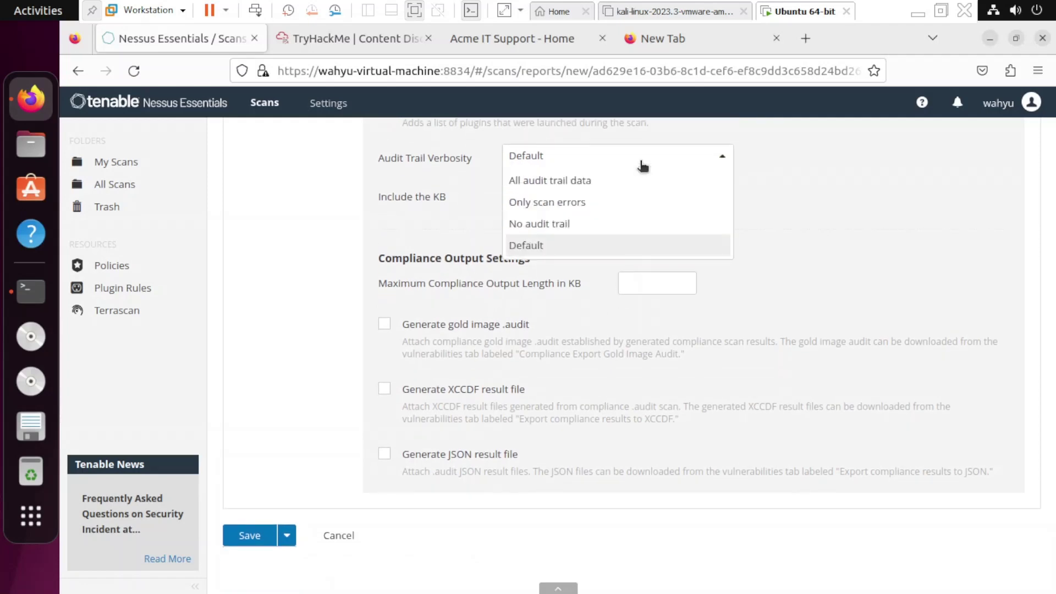
pyautogui.click(643, 164)
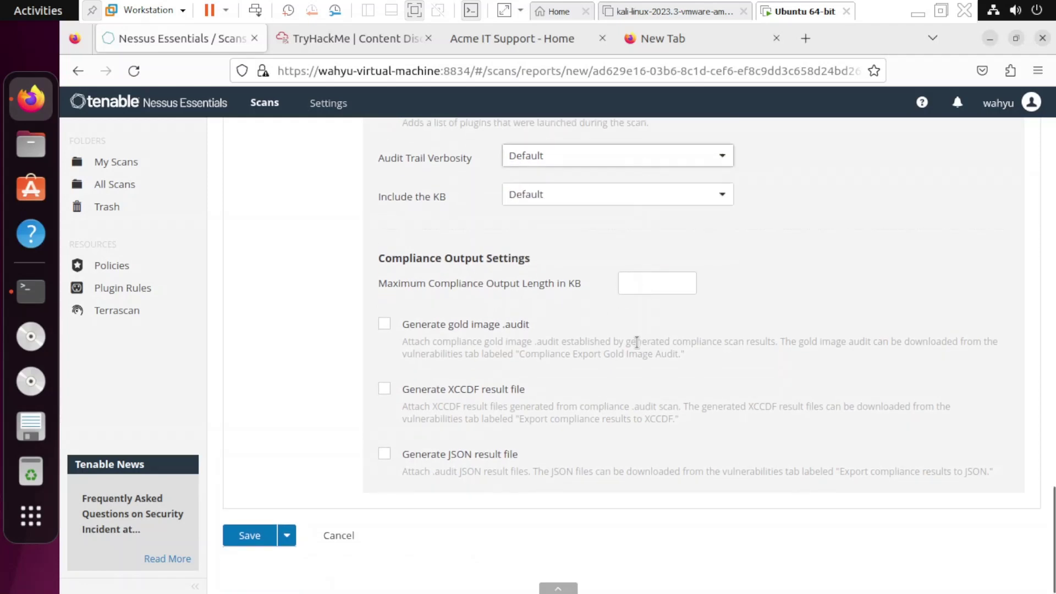
# Step: Save the configured advanced scan and launch Scan Tryhackme from My Scans
pyautogui.scroll(3, 390, 434)
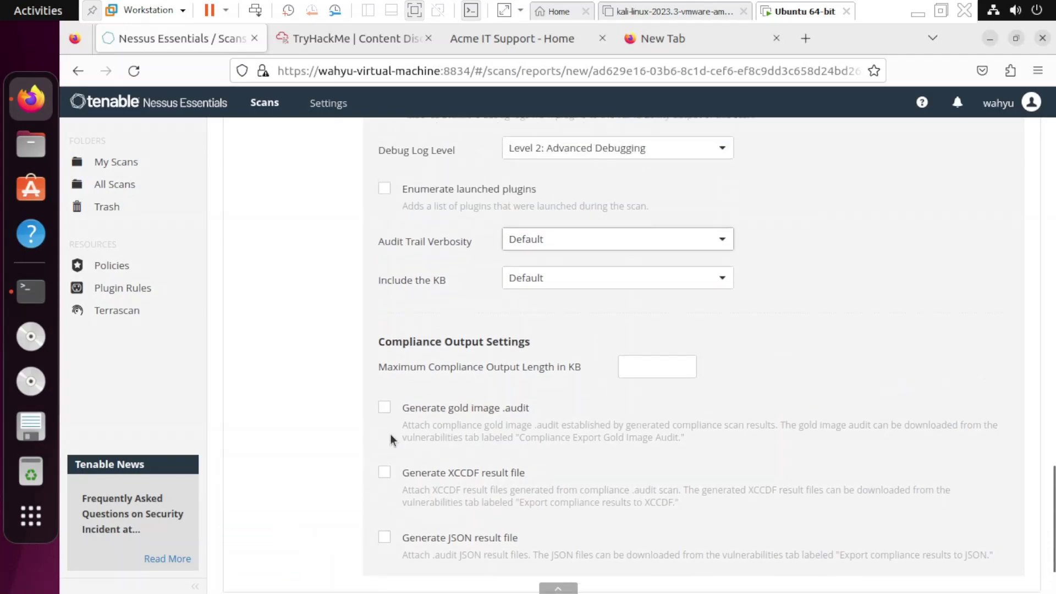
pyautogui.scroll(-3, 390, 434)
pyautogui.click(247, 536)
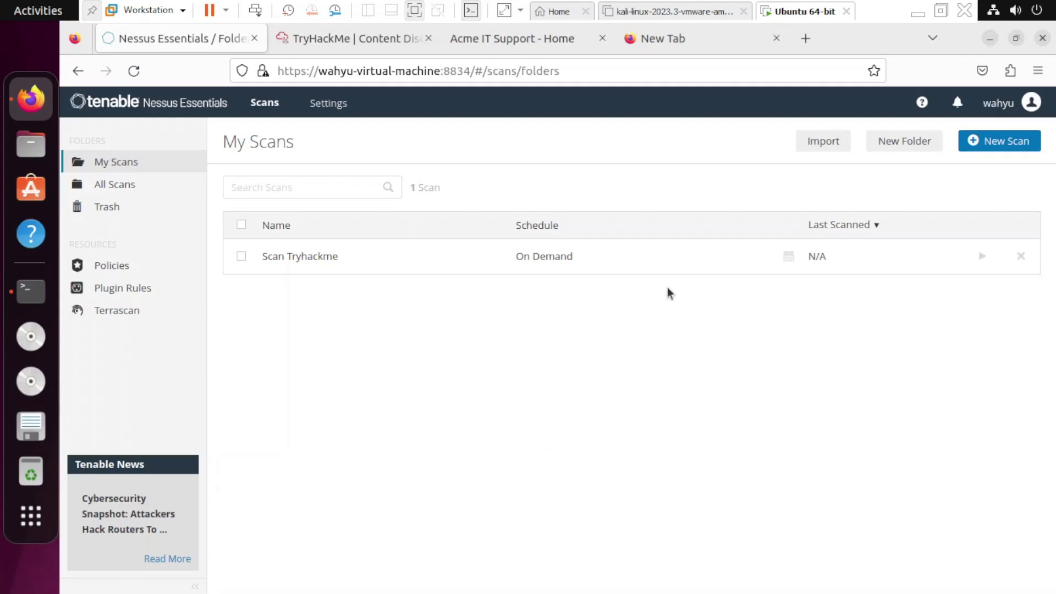
pyautogui.click(983, 258)
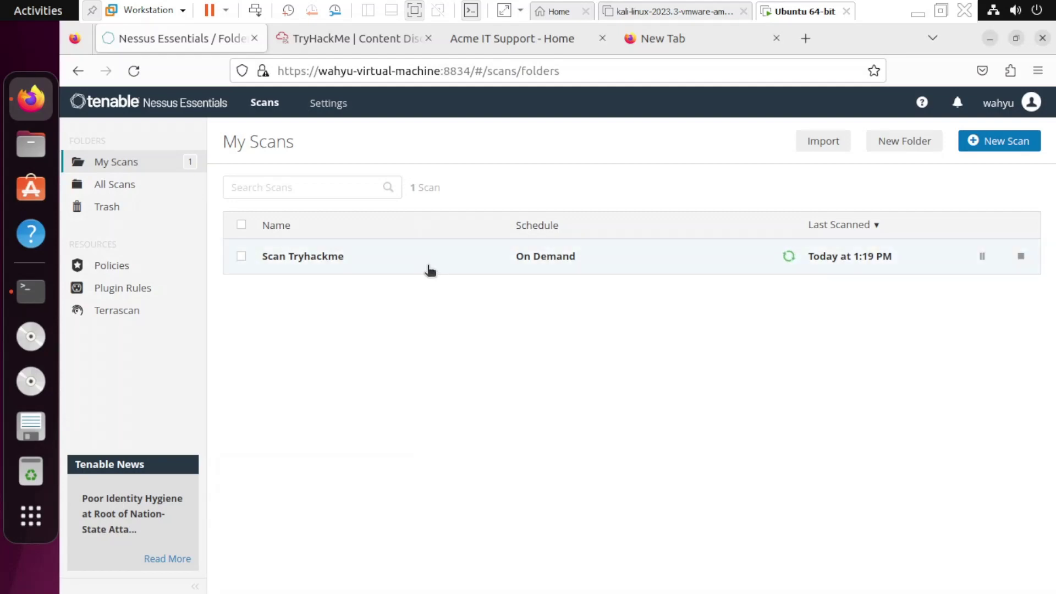
# Step: Check the active machine on the TryHackMe Content Discovery page, the OpenVPN connection in the terminal and the running scan in Nessus
pyautogui.click(366, 37)
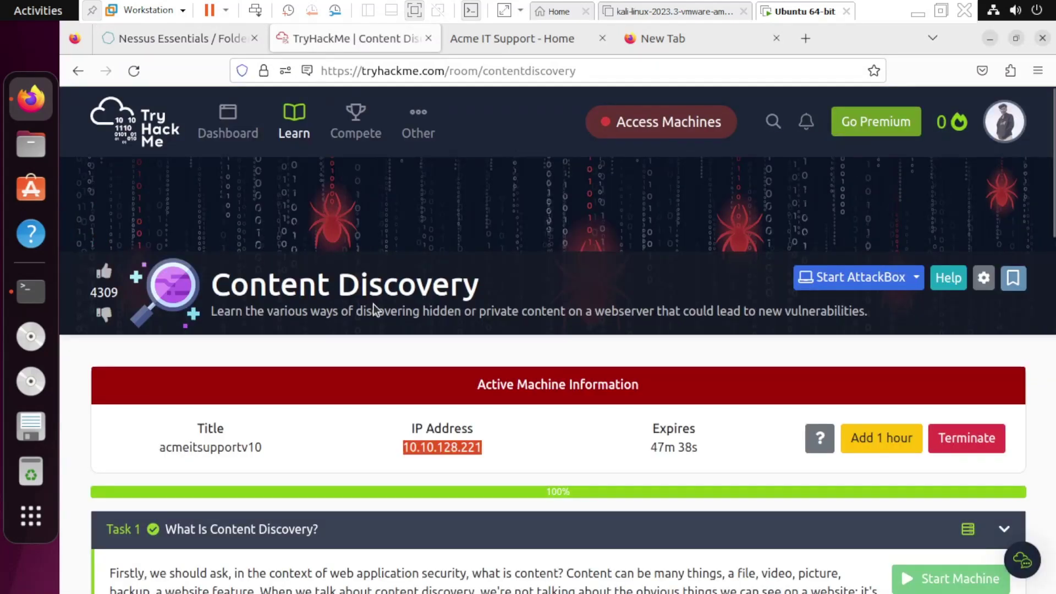
pyautogui.scroll(-3, 385, 309)
pyautogui.scroll(2, 468, 318)
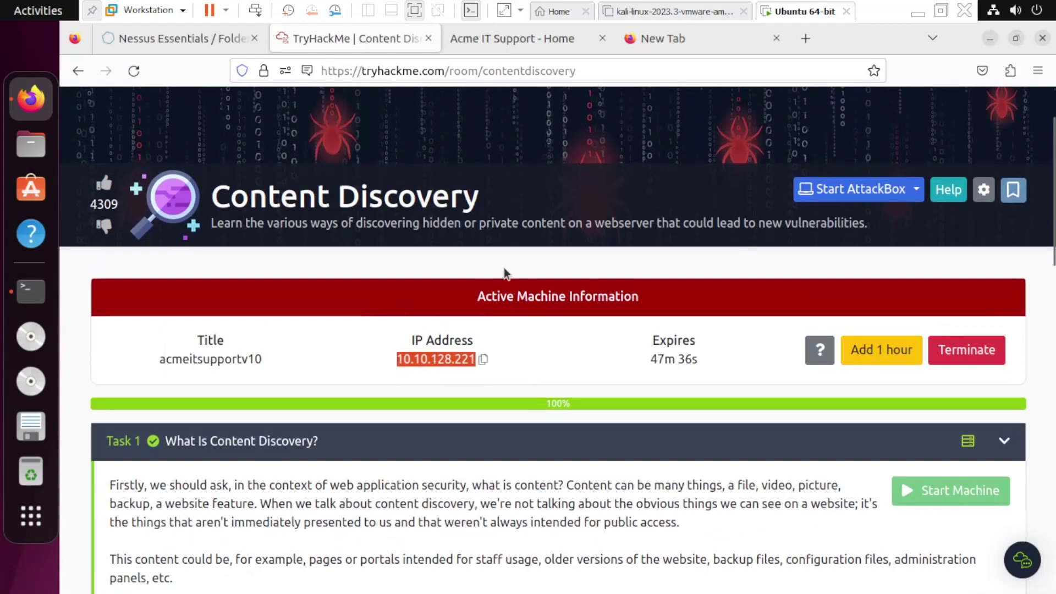
pyautogui.hotkey('alt', 'Tab')
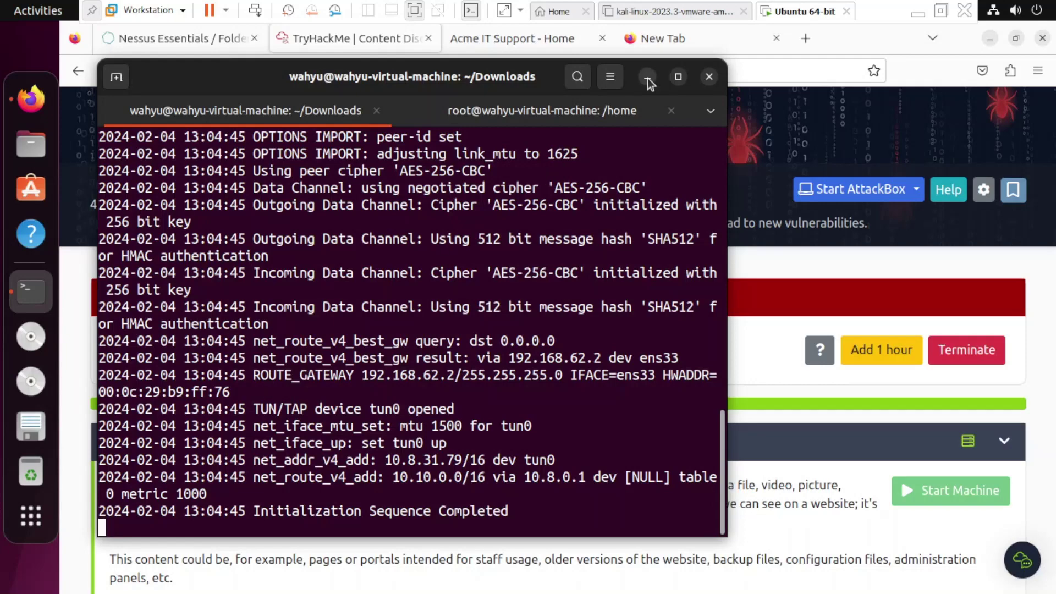
pyautogui.click(648, 77)
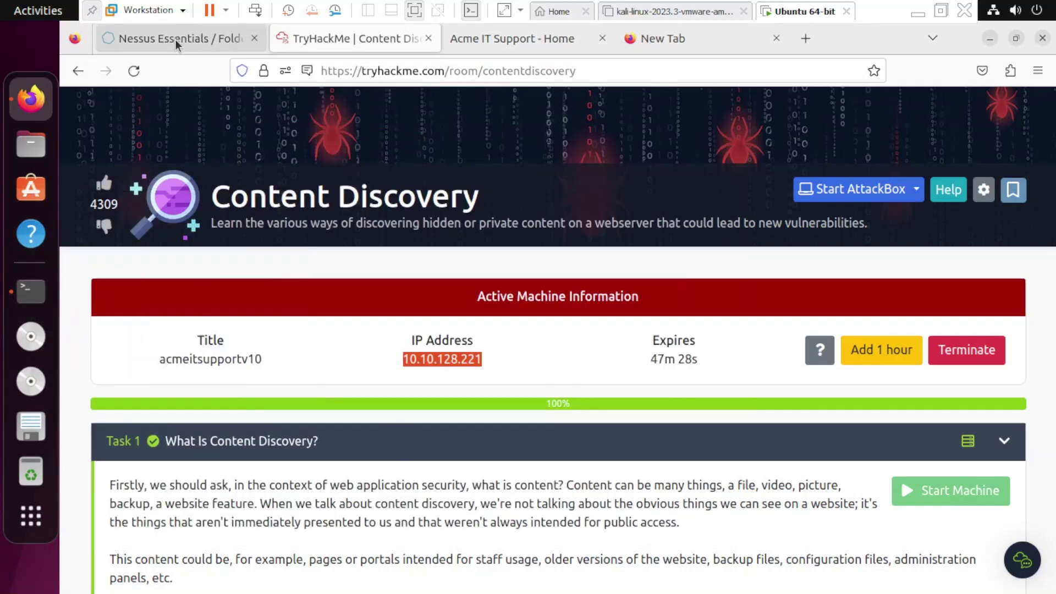
pyautogui.click(175, 39)
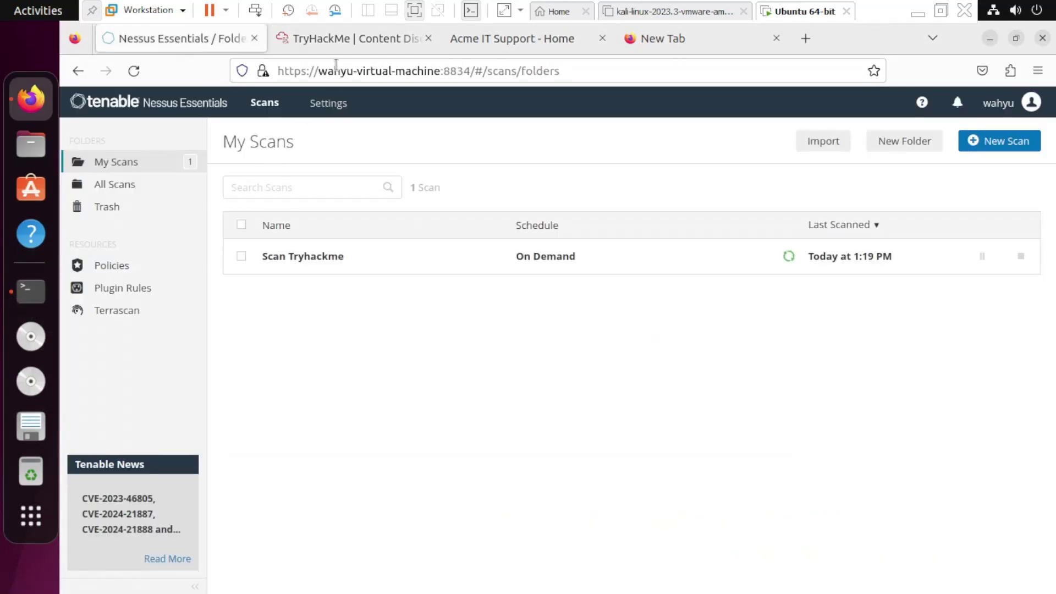
pyautogui.click(334, 38)
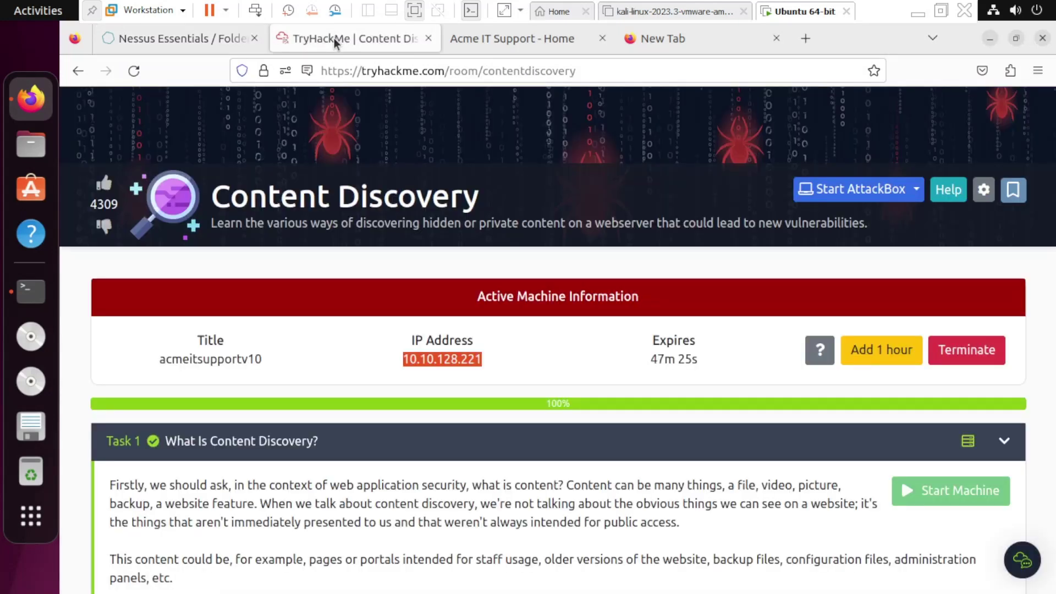
# Step: Check the running scan in Nessus, the target's IP address on TryHackMe and the OpenVPN session in the terminal
pyautogui.click(177, 40)
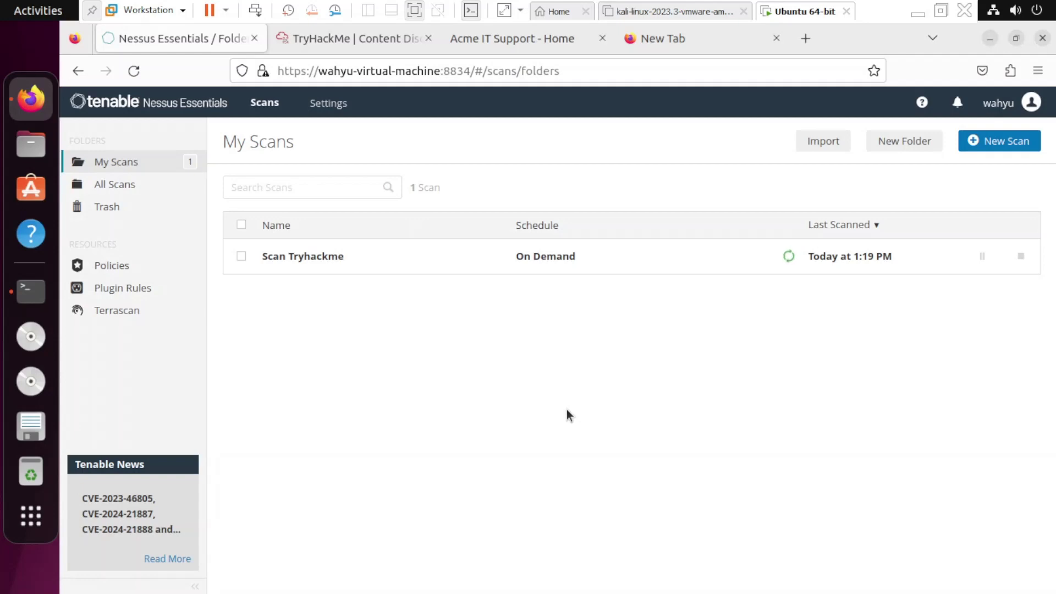
pyautogui.click(366, 41)
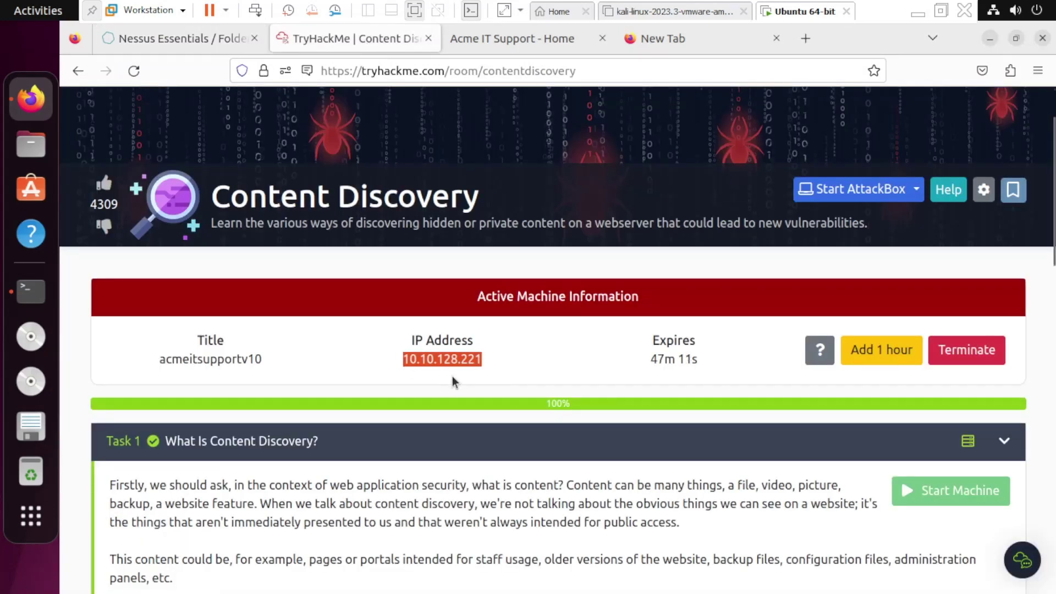
pyautogui.moveTo(454, 369)
pyautogui.hotkey('alt', 'Tab')
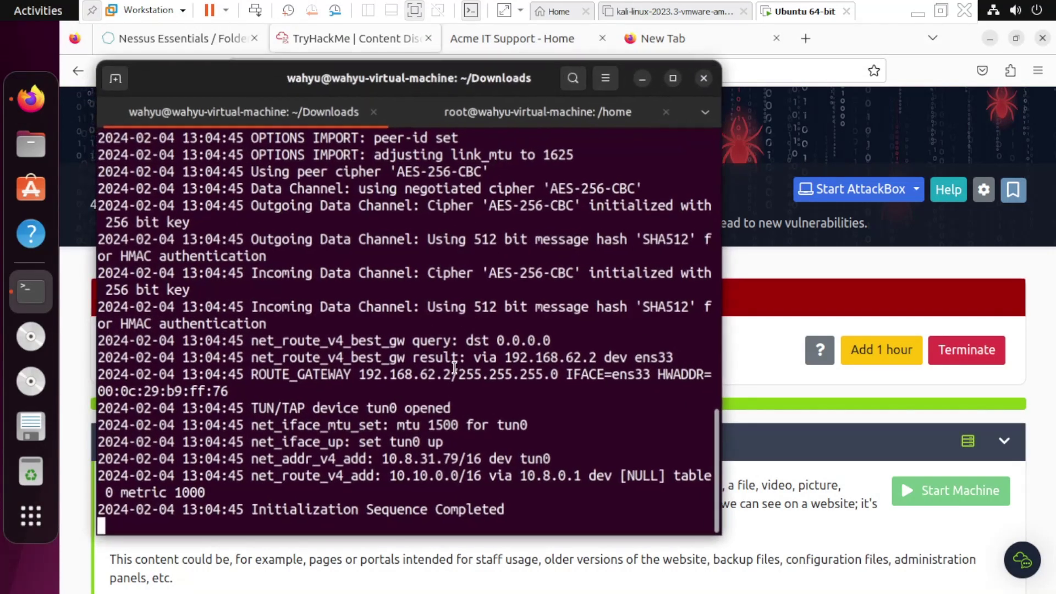
pyautogui.click(472, 110)
pyautogui.click(286, 109)
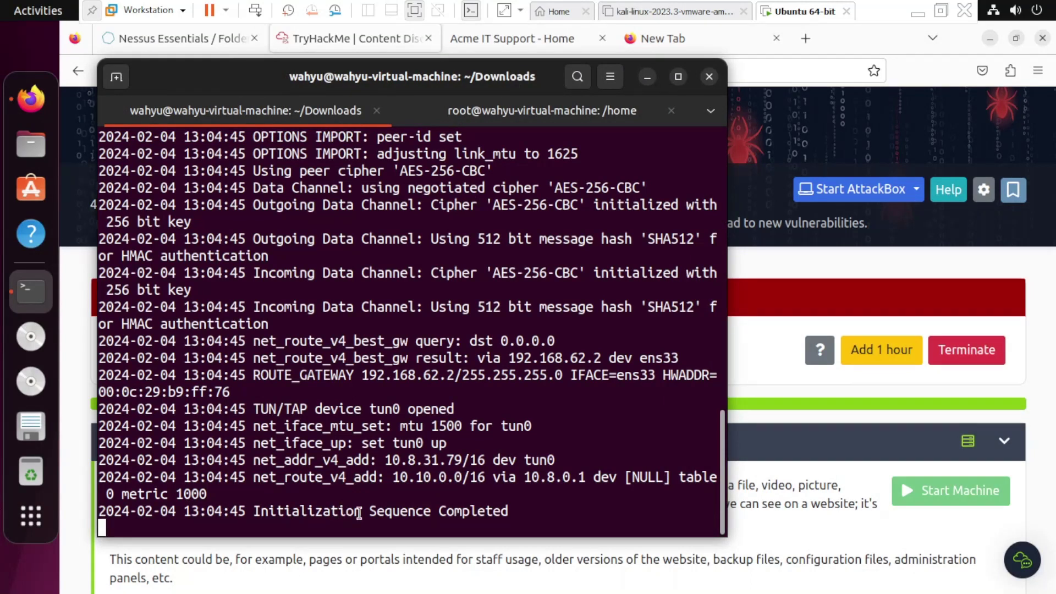
# Step: Ping 10.10.128.221 from the root shell in the second terminal session, suspend the ping, and minimize the terminal
pyautogui.click(501, 110)
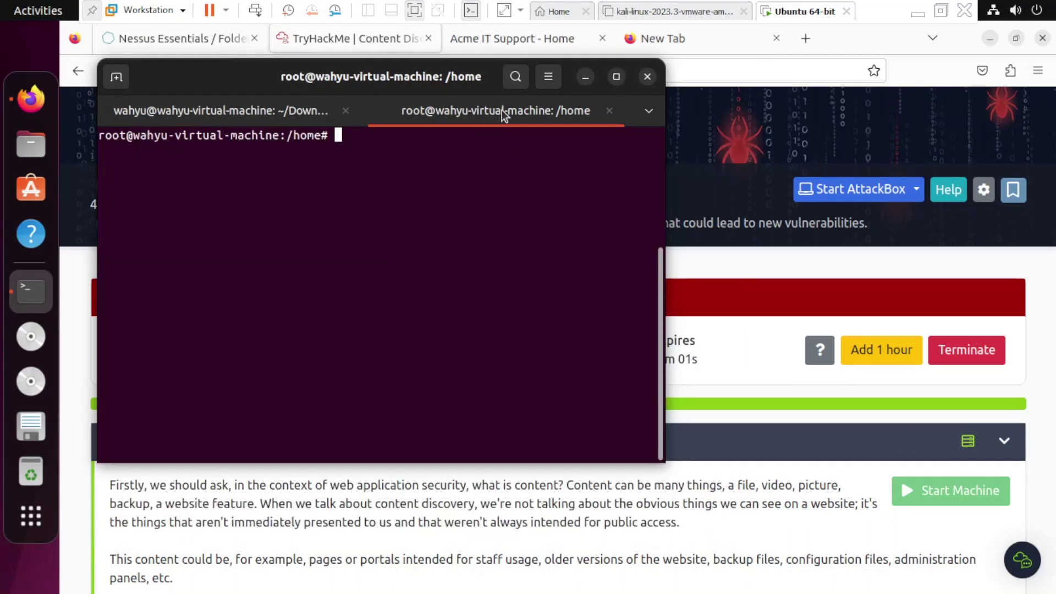
pyautogui.write('ping')
pyautogui.write('10.10.128.221')
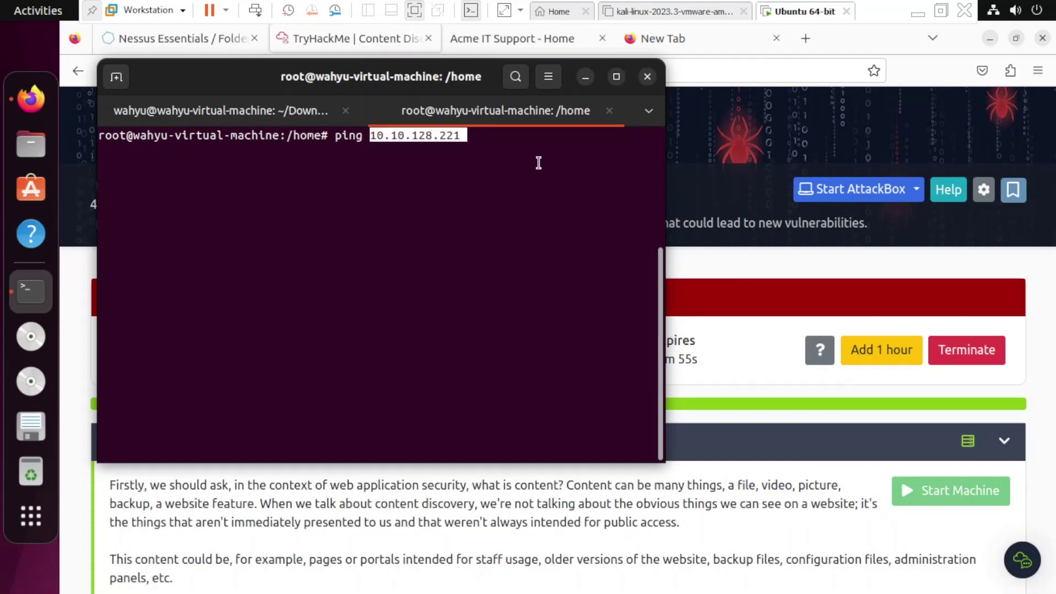
pyautogui.press('Return')
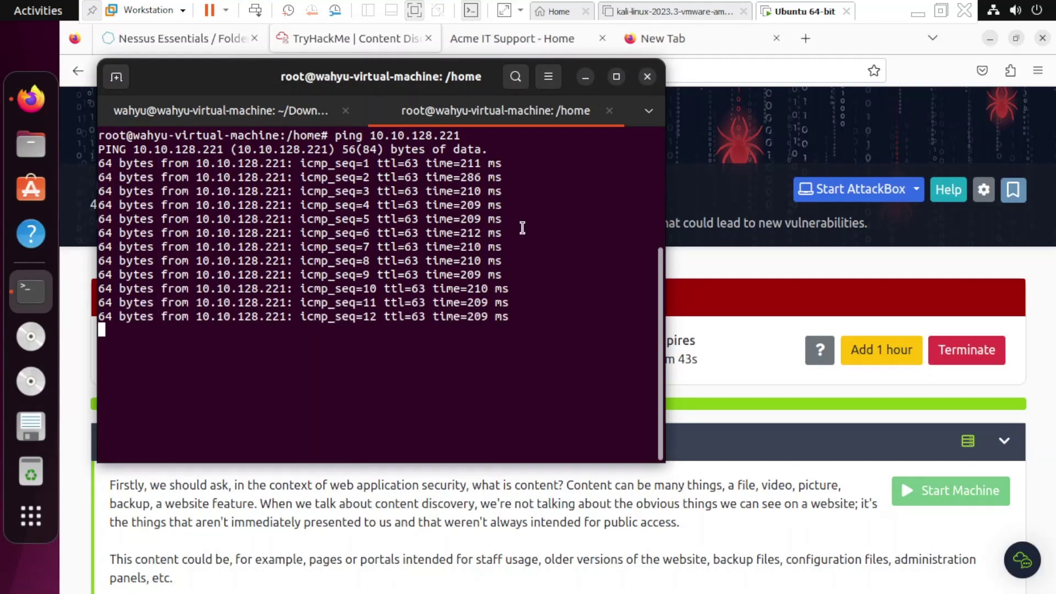
pyautogui.hotkey('ctrl', 'z')
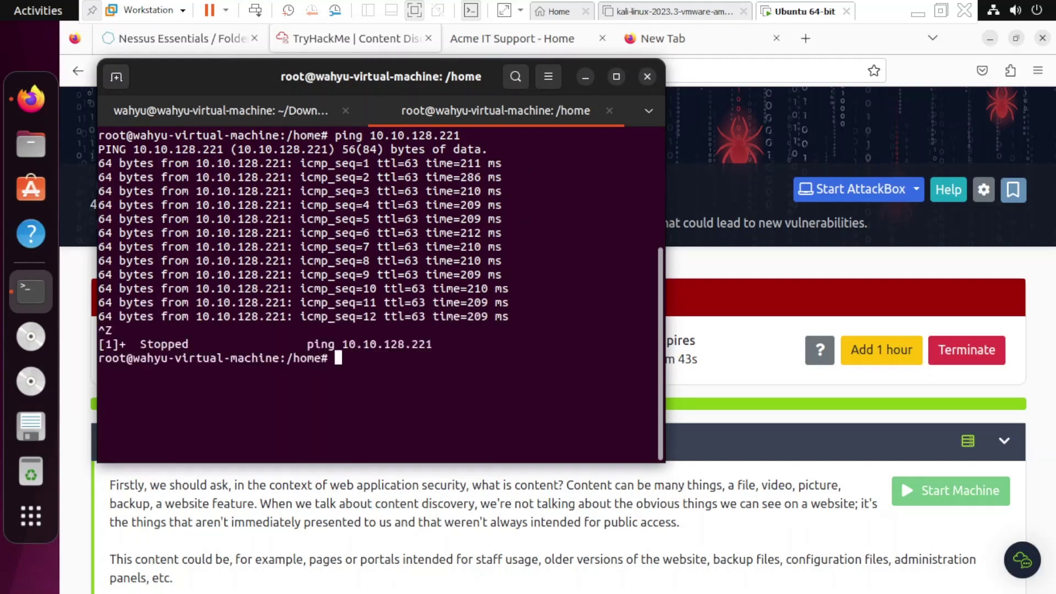
pyautogui.click(585, 79)
# Step: Examine the Acme IT Support site at 10.10.128.221 alongside the TryHackMe machine information and the scan's progress in Nessus
pyautogui.click(543, 39)
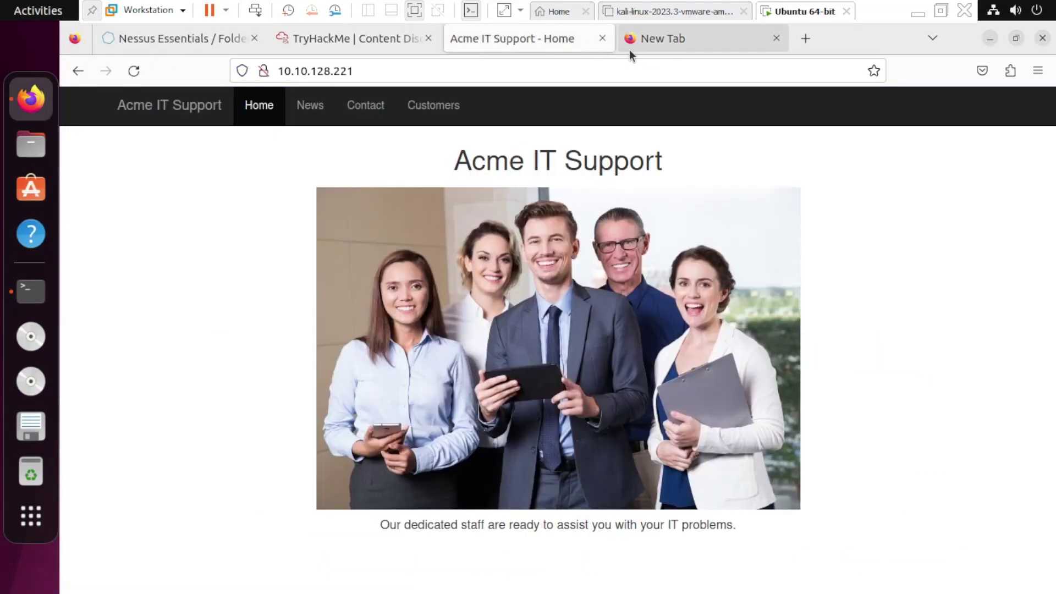
pyautogui.click(648, 46)
pyautogui.click(565, 48)
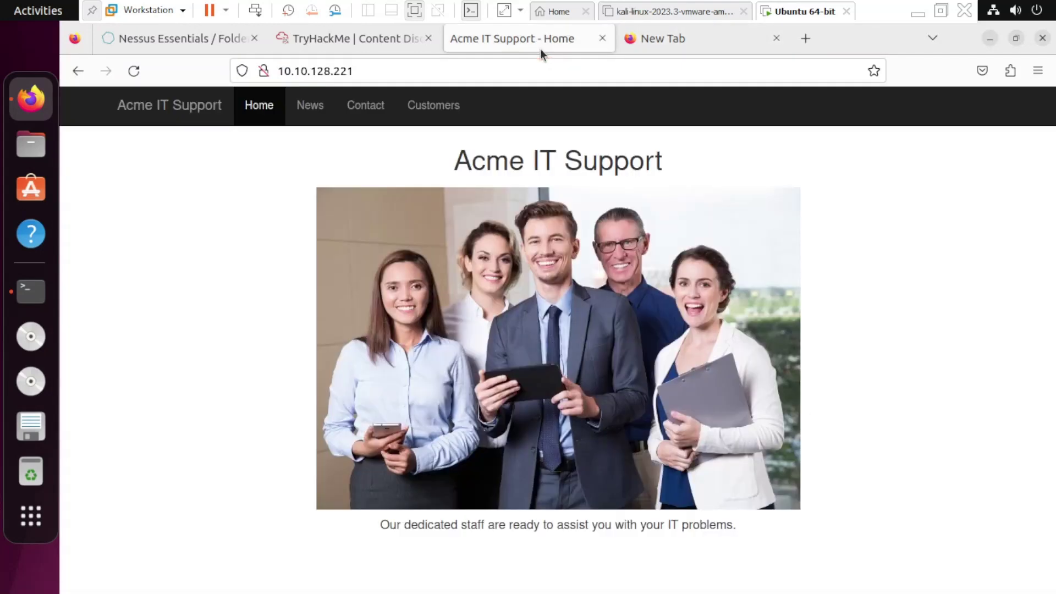
pyautogui.click(335, 36)
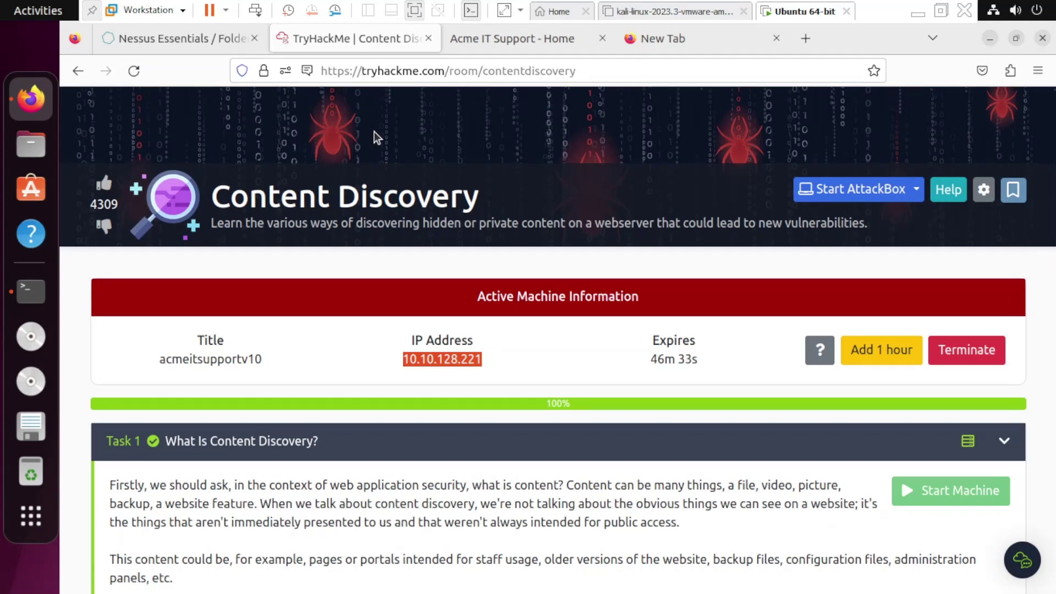
pyautogui.click(218, 43)
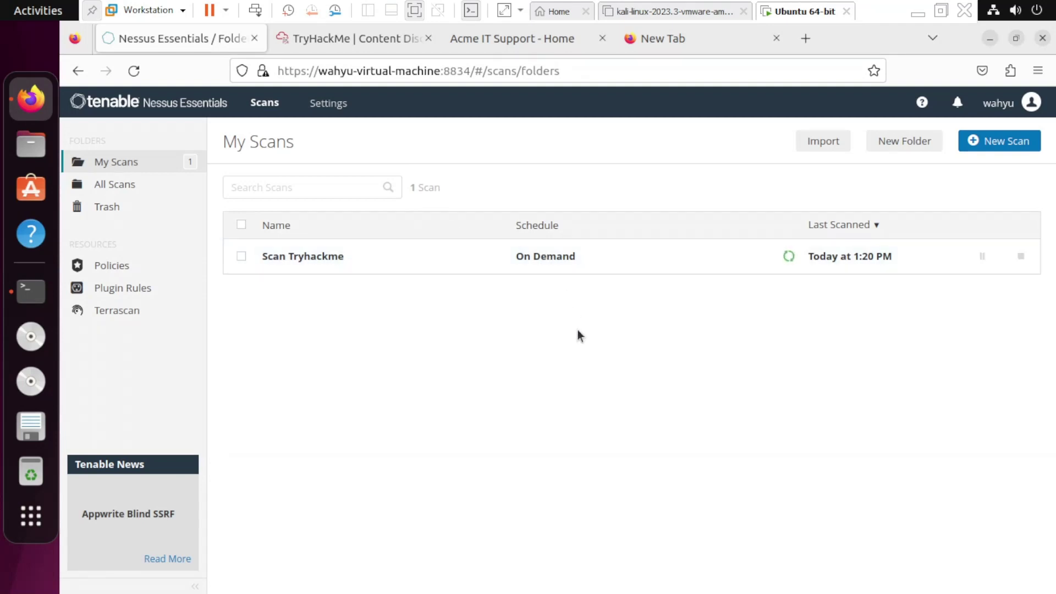
pyautogui.click(344, 37)
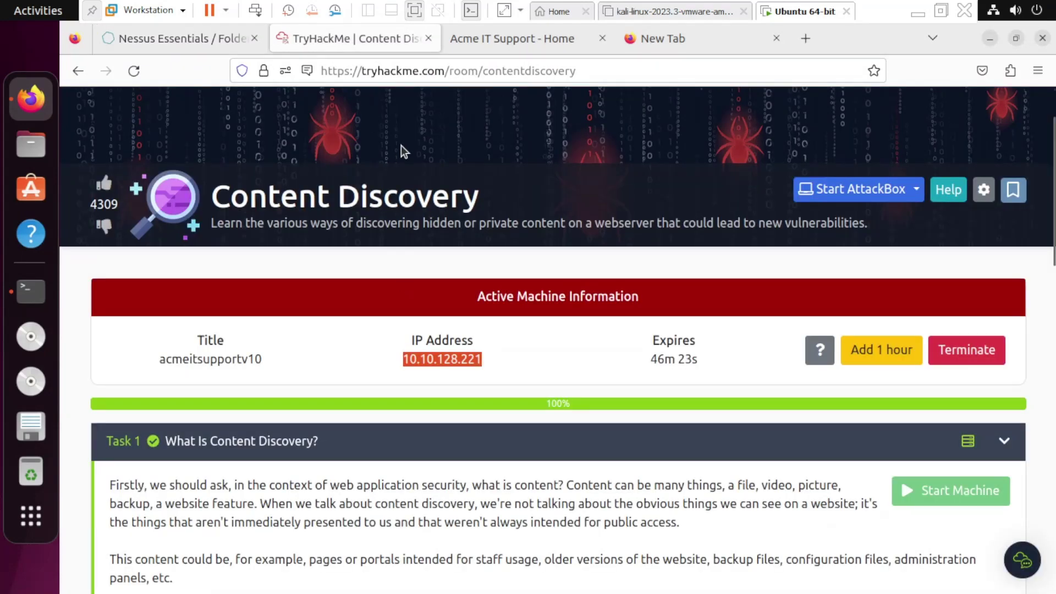
pyautogui.click(145, 38)
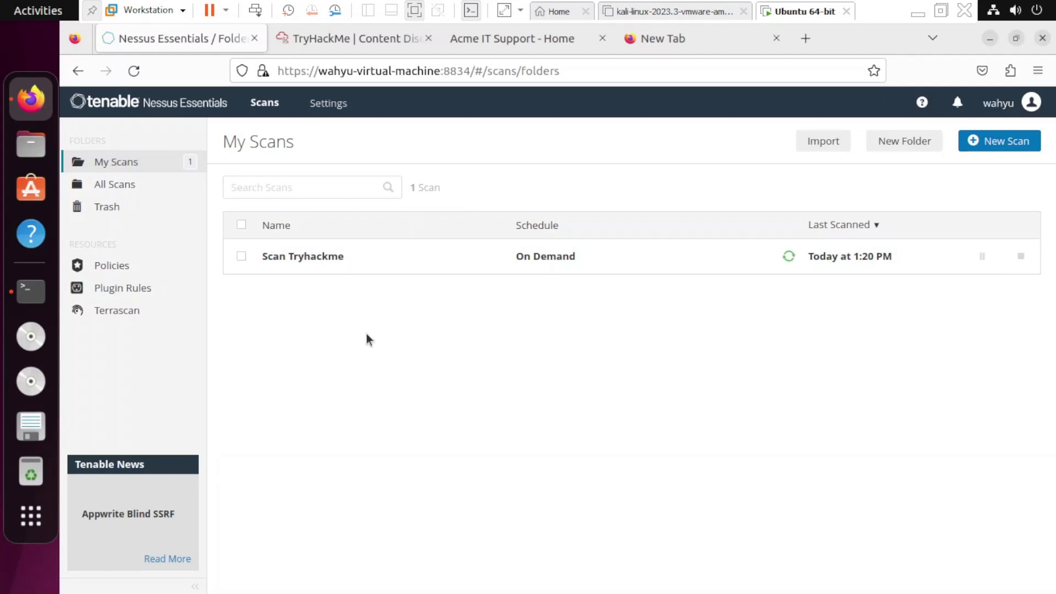
pyautogui.click(518, 41)
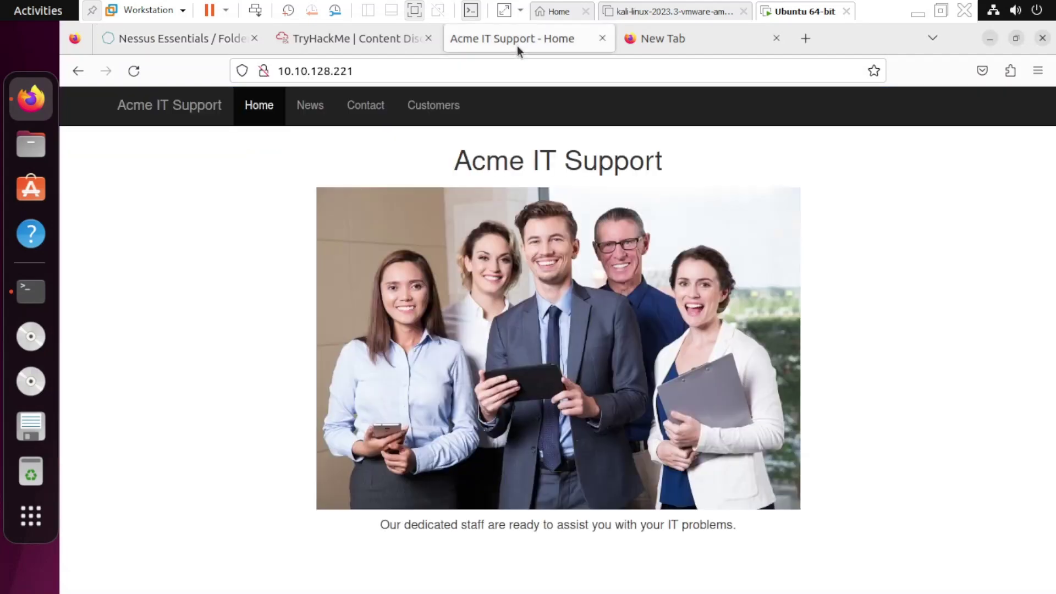
pyautogui.click(376, 70)
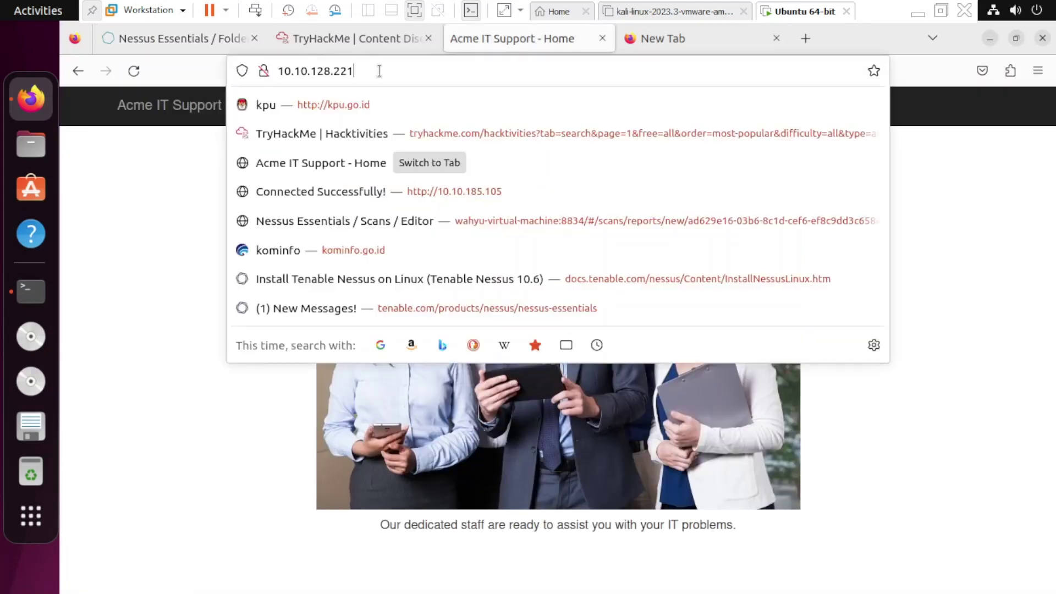
pyautogui.click(206, 189)
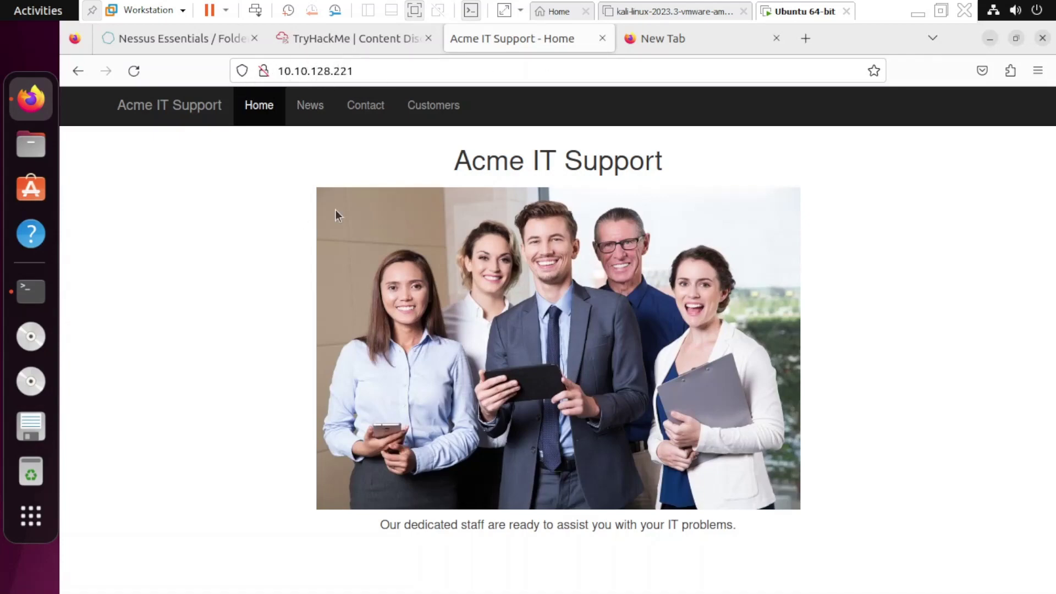
# Step: Ping kominfo.go.id from the root shell, stop the ping, and highlight the IP address the domain resolves to
pyautogui.hotkey('alt', 'Tab')
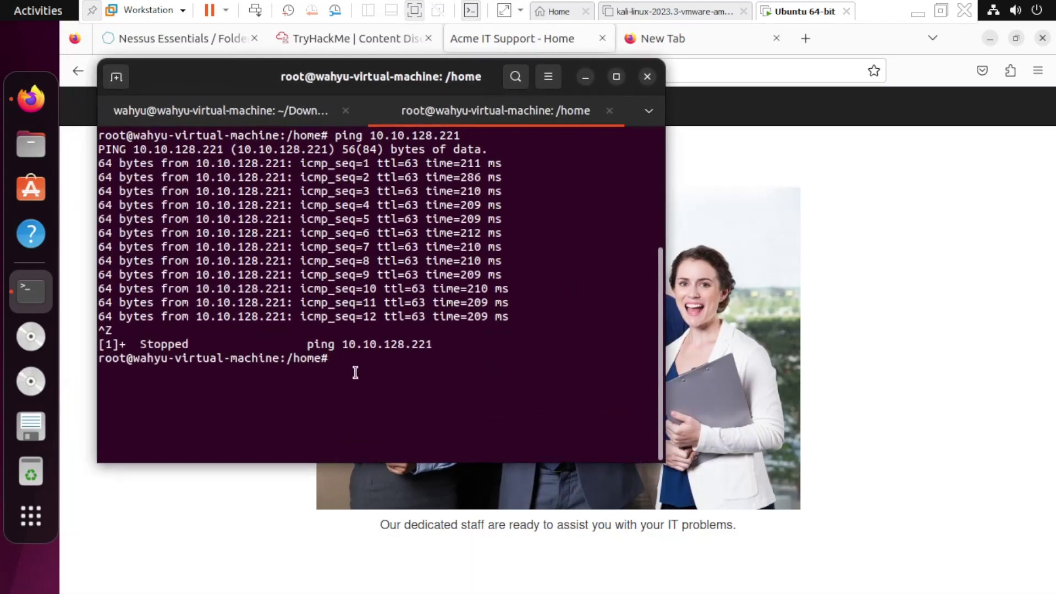
pyautogui.moveTo(420, 86); pyautogui.dragTo(517, 96)
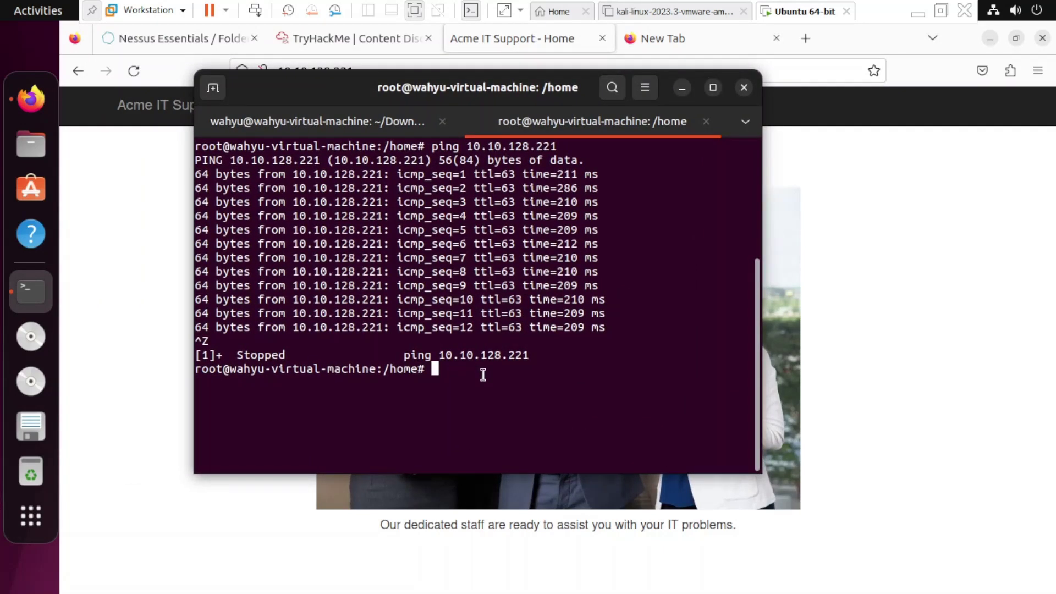
pyautogui.write('ping kominfo.go')
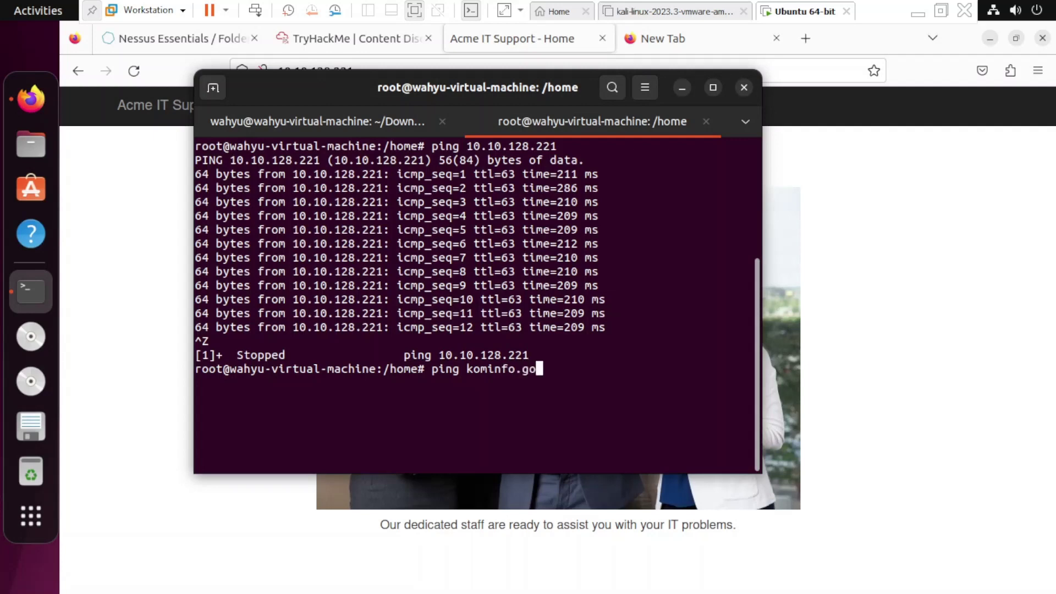
pyautogui.write('.id')
pyautogui.press('Return')
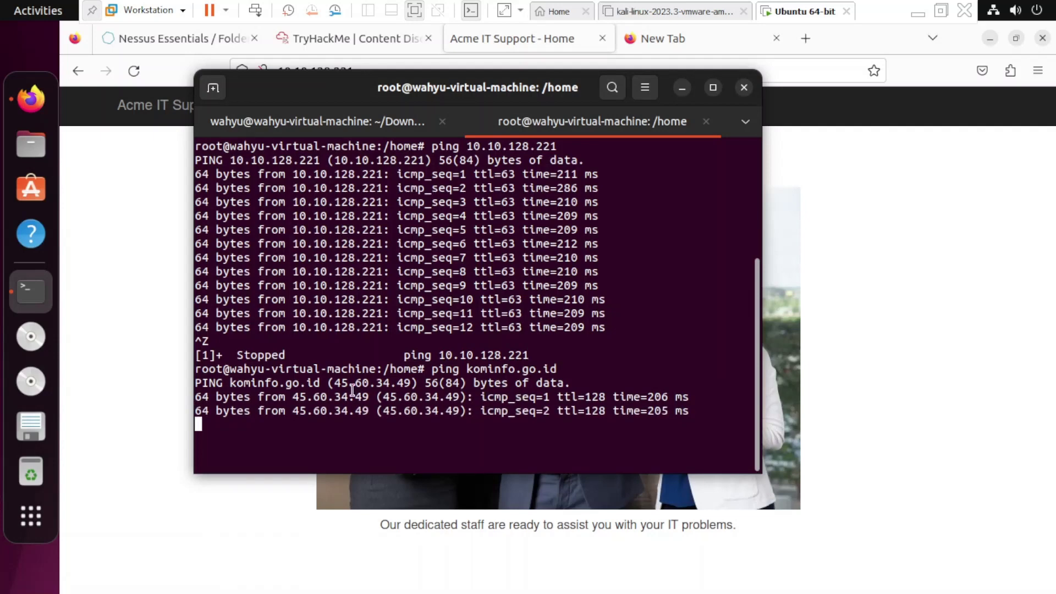
pyautogui.moveTo(341, 382); pyautogui.dragTo(410, 382)
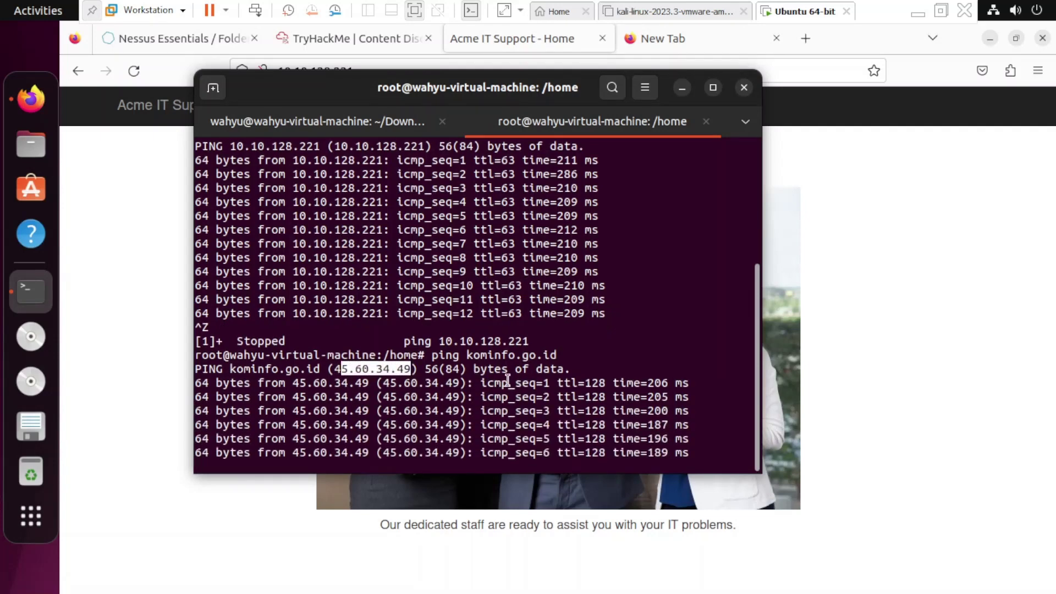
pyautogui.click(428, 371)
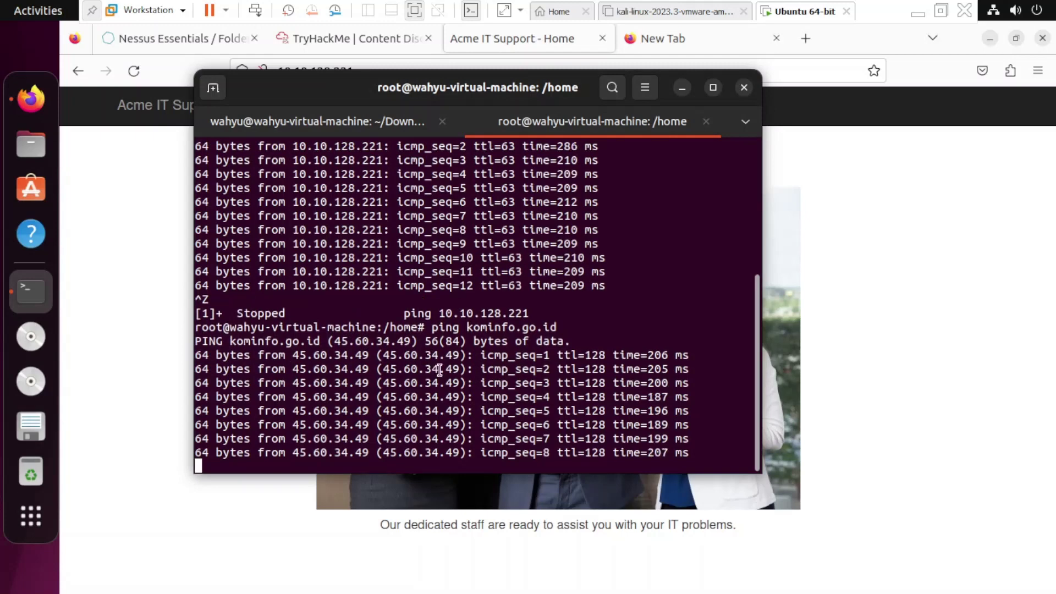
pyautogui.hotkey('ctrl', 'c')
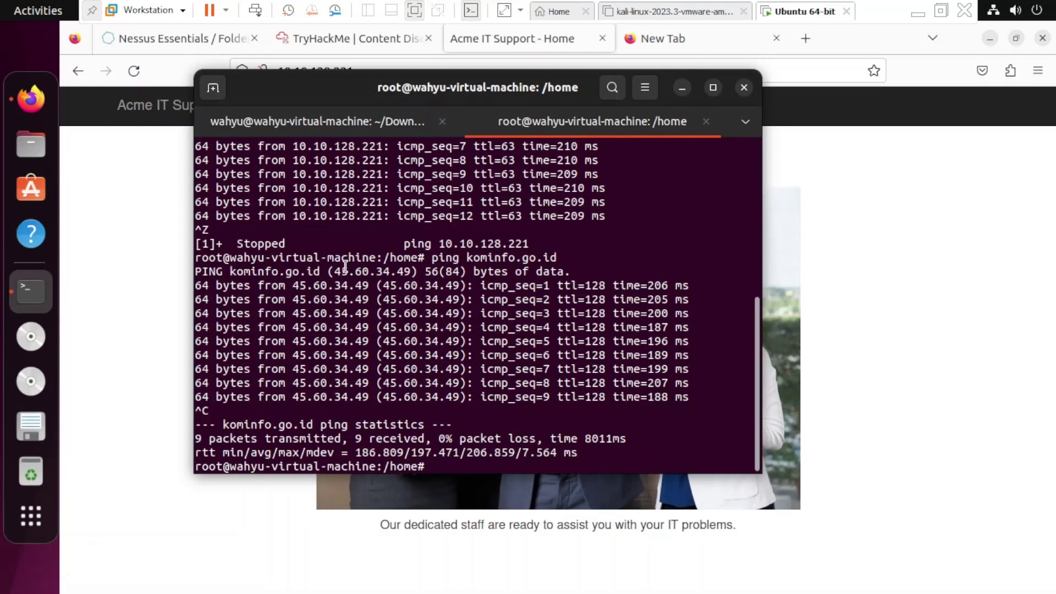
pyautogui.moveTo(342, 271); pyautogui.dragTo(413, 271)
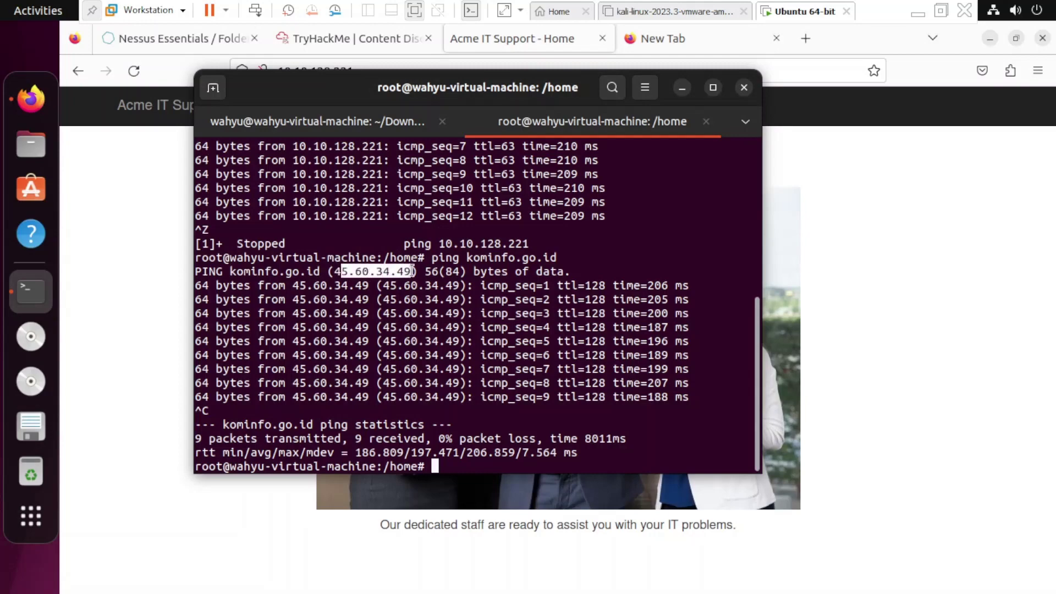
# Step: Open the host results of Scan Tryhackme in Nessus at 130% page zoom and take the virtual machine out of full screen
pyautogui.click(177, 35)
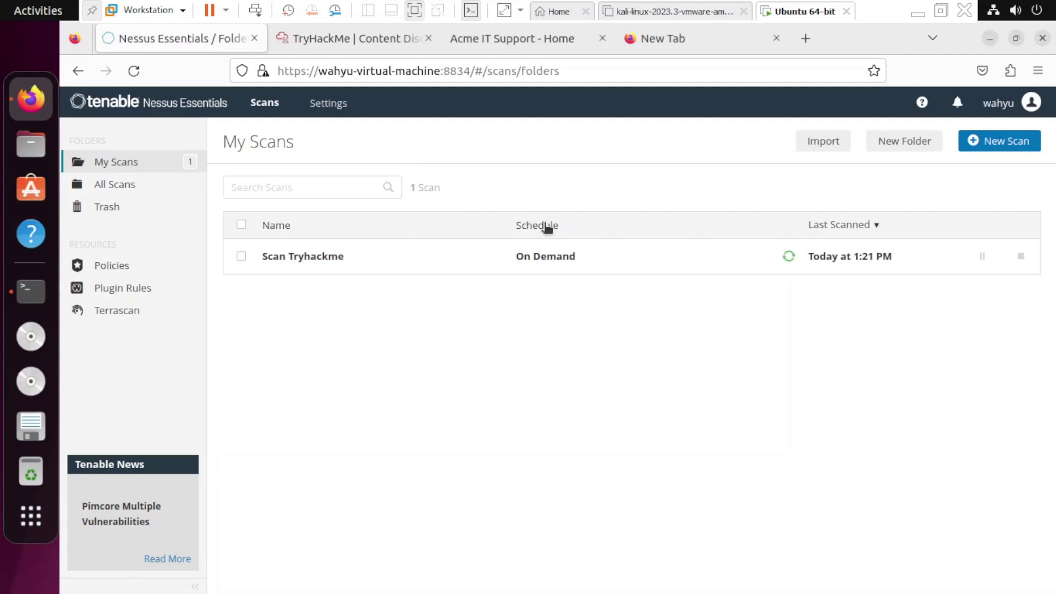
pyautogui.click(531, 262)
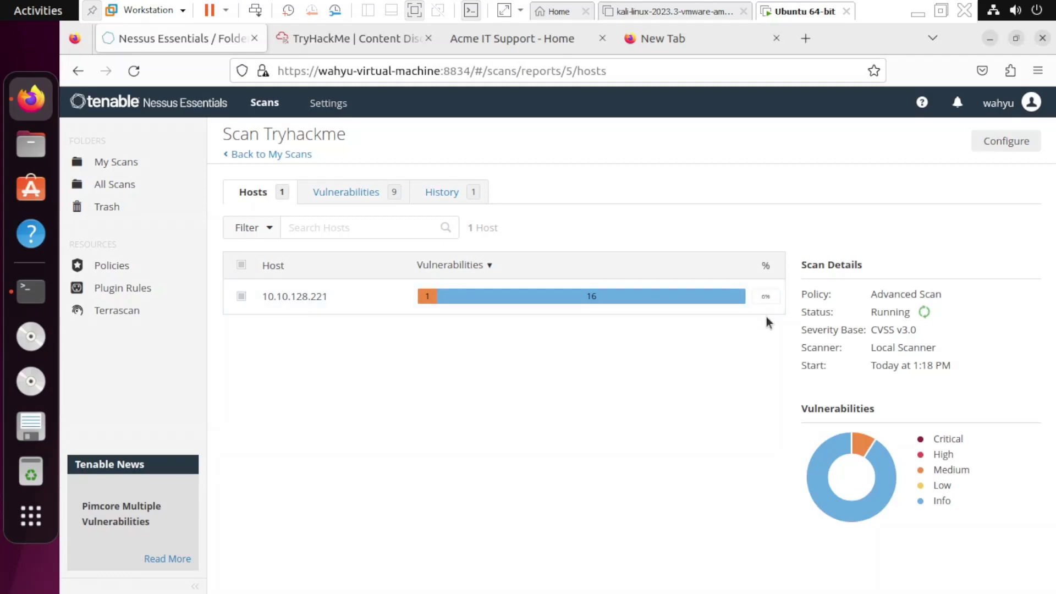
pyautogui.hotkey('ctrl', '+')
pyautogui.hotkey('ctrl', '+')
pyautogui.hotkey('ctrl', '+')
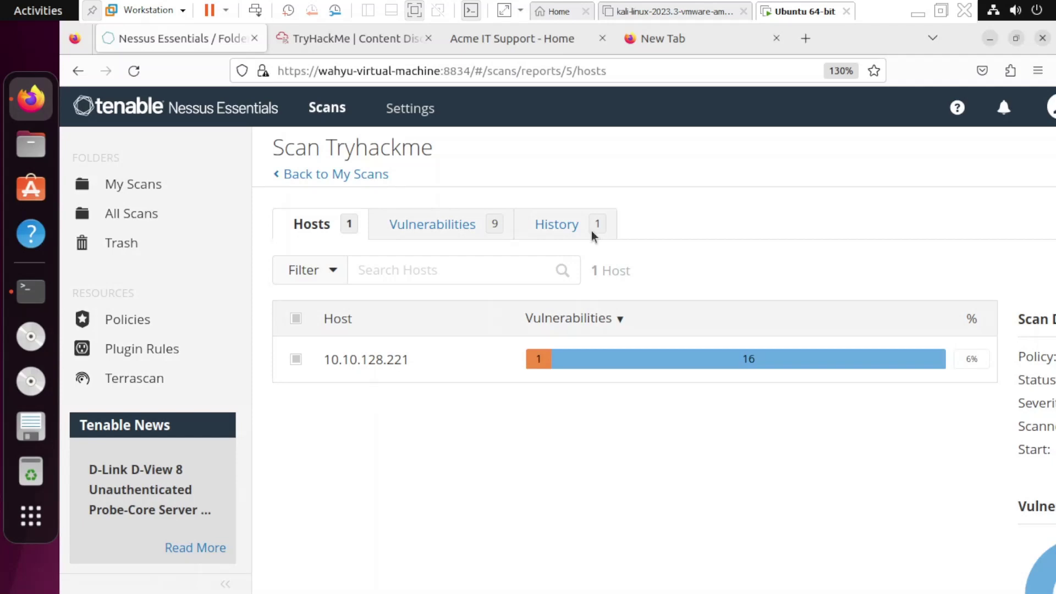
pyautogui.click(415, 11)
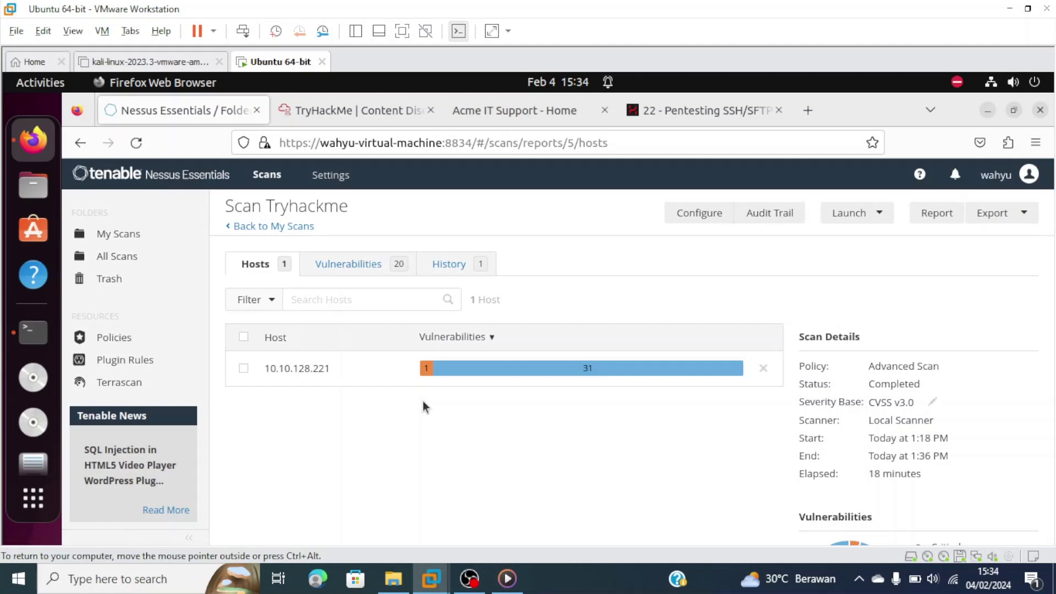
# Step: Open the vulnerabilities list of Scan Tryhackme and examine the severity, family and count of its entries
pyautogui.moveTo(454, 367)
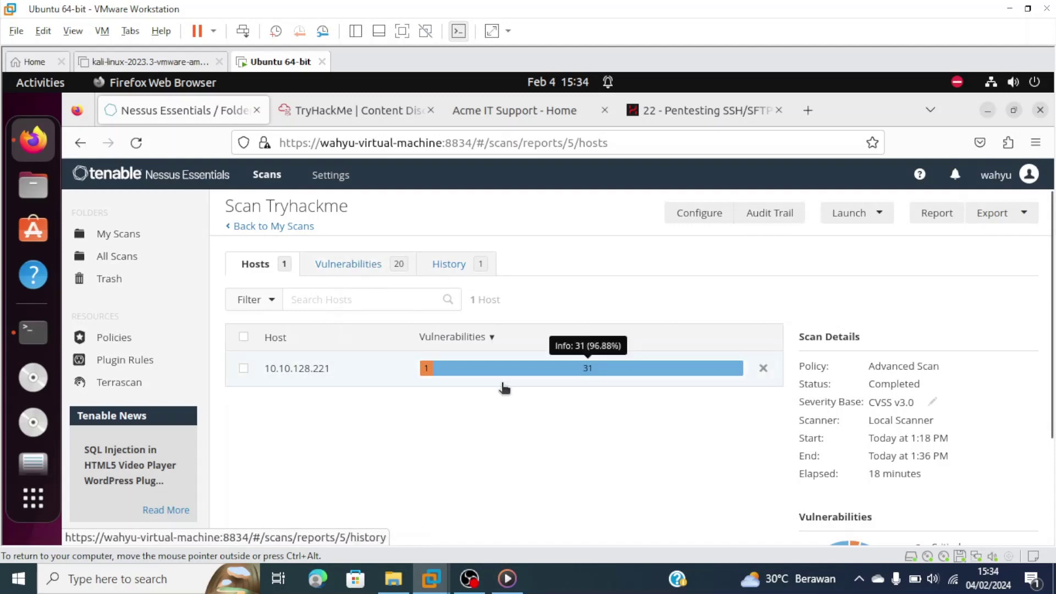
pyautogui.click(362, 265)
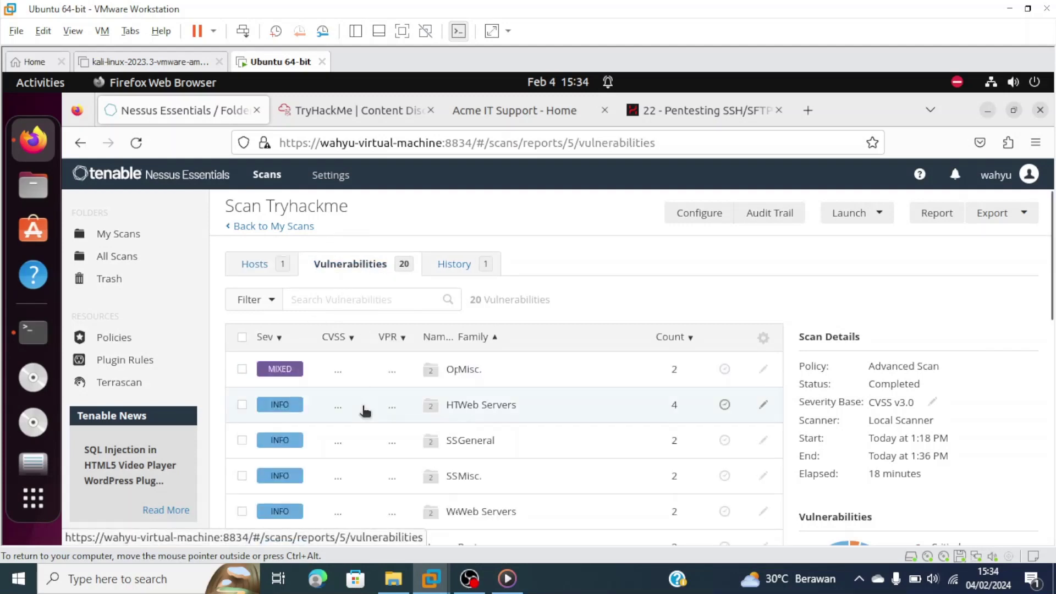
pyautogui.scroll(-5, 358, 461)
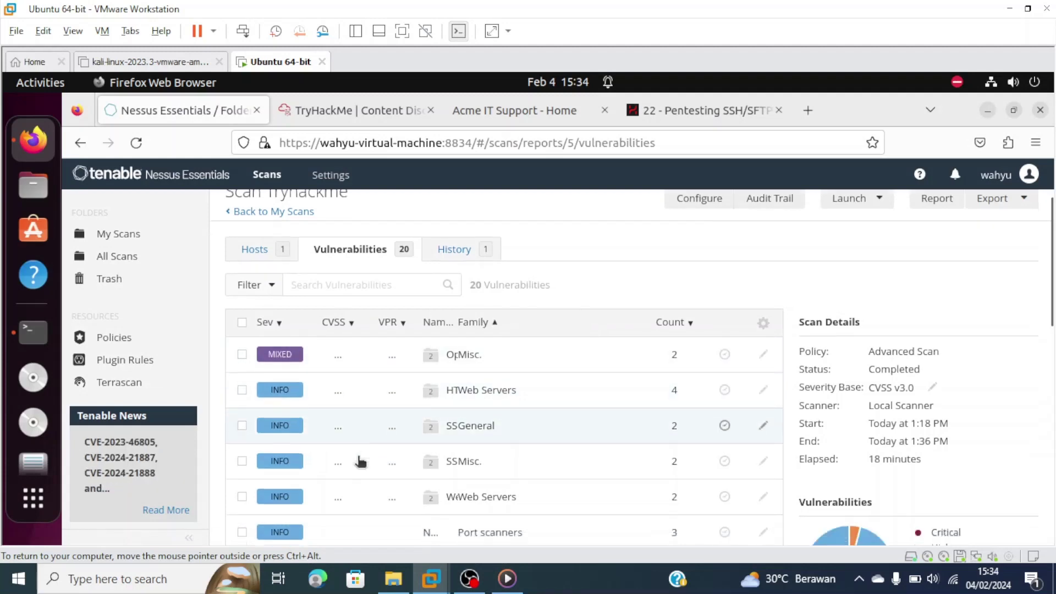
pyautogui.scroll(6, 360, 461)
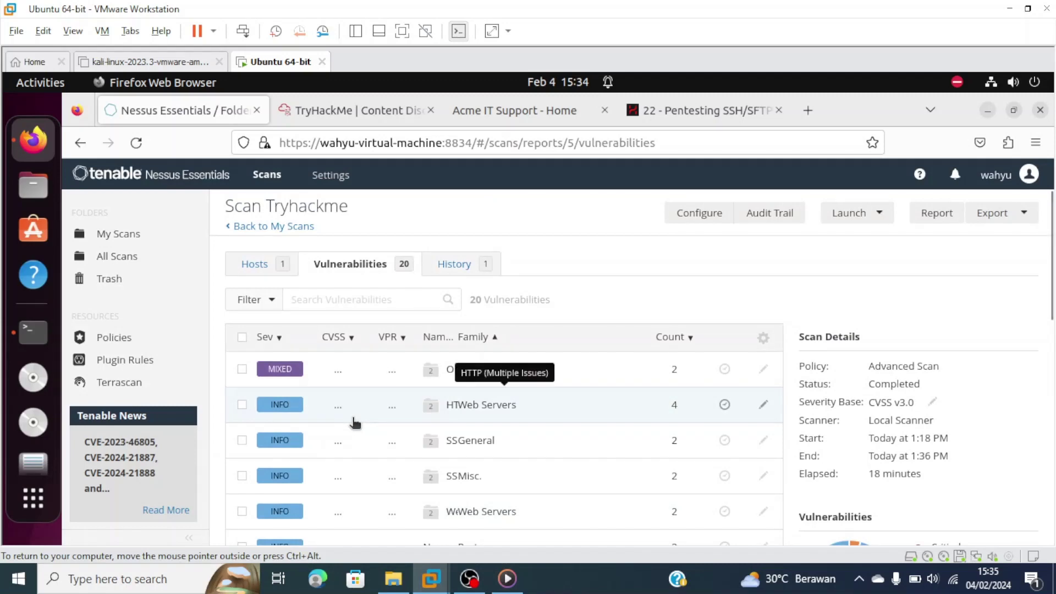
pyautogui.scroll(-2, 355, 423)
pyautogui.scroll(-3, 424, 532)
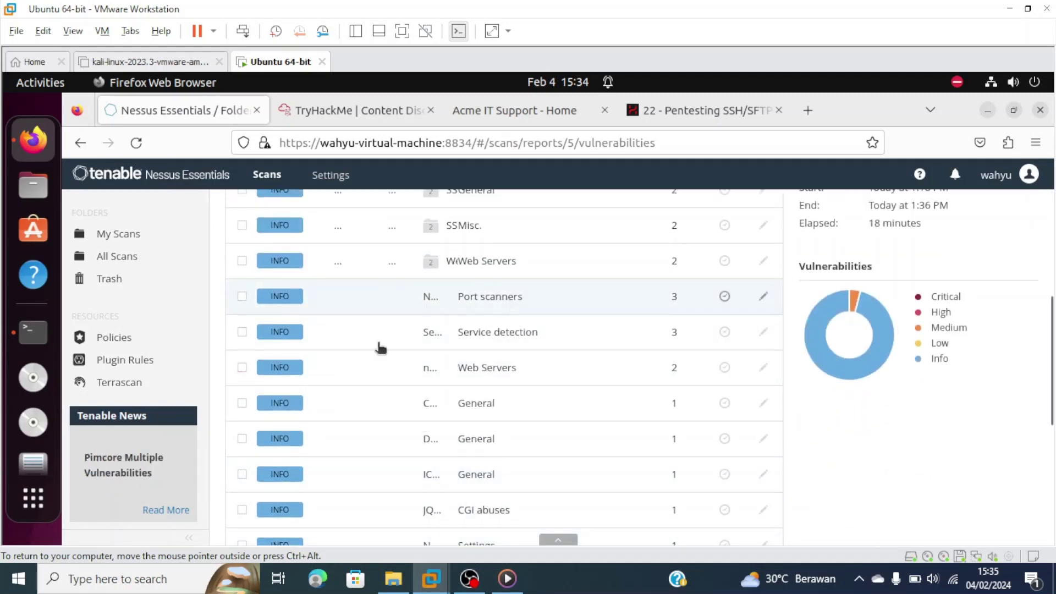
pyautogui.scroll(-1, 370, 351)
pyautogui.scroll(-3, 370, 351)
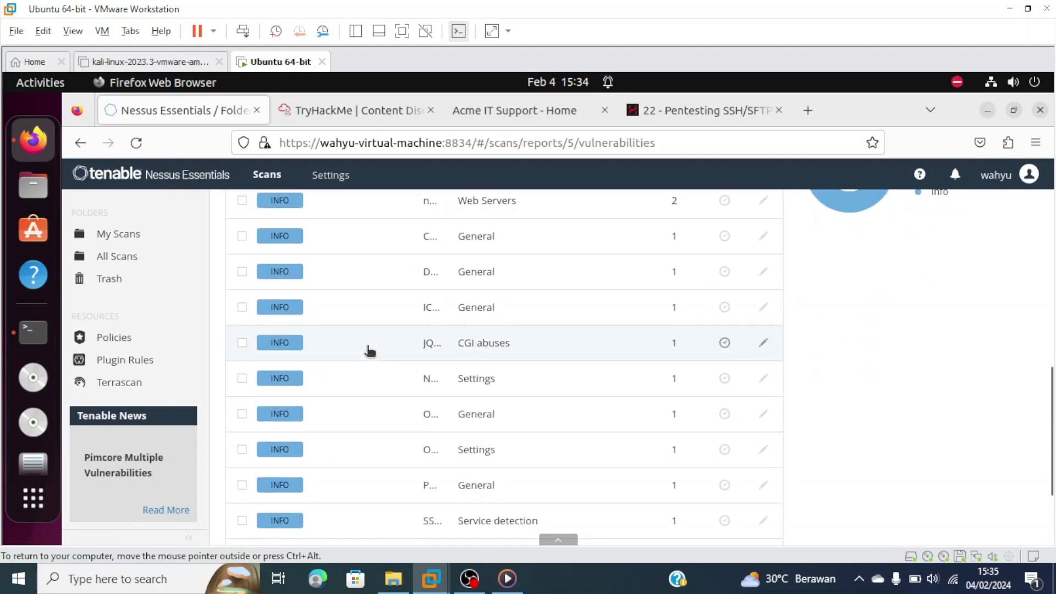
# Step: Open the Nessus SYN scanner finding in the Port scanners family, highlight port 22 in its output, and review the other ports
pyautogui.scroll(3, 370, 351)
pyautogui.click(362, 301)
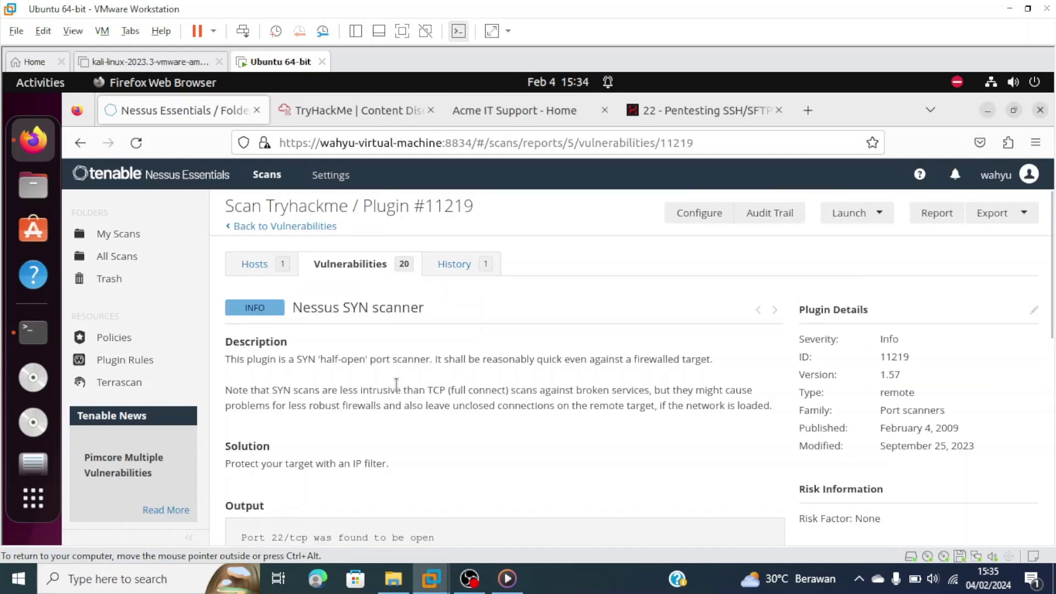
pyautogui.scroll(-2, 425, 407)
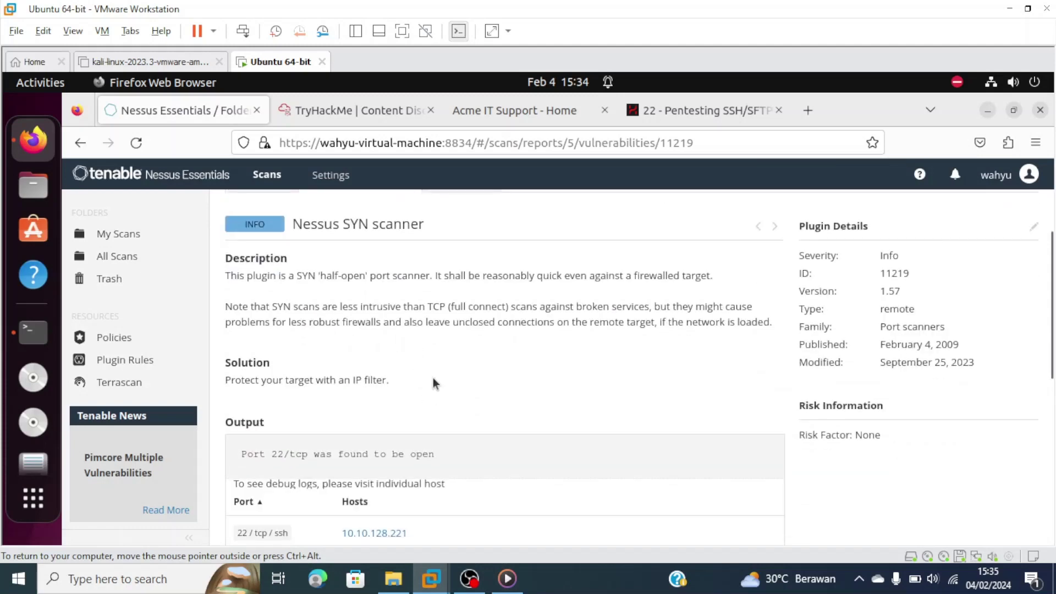
pyautogui.scroll(-2, 434, 406)
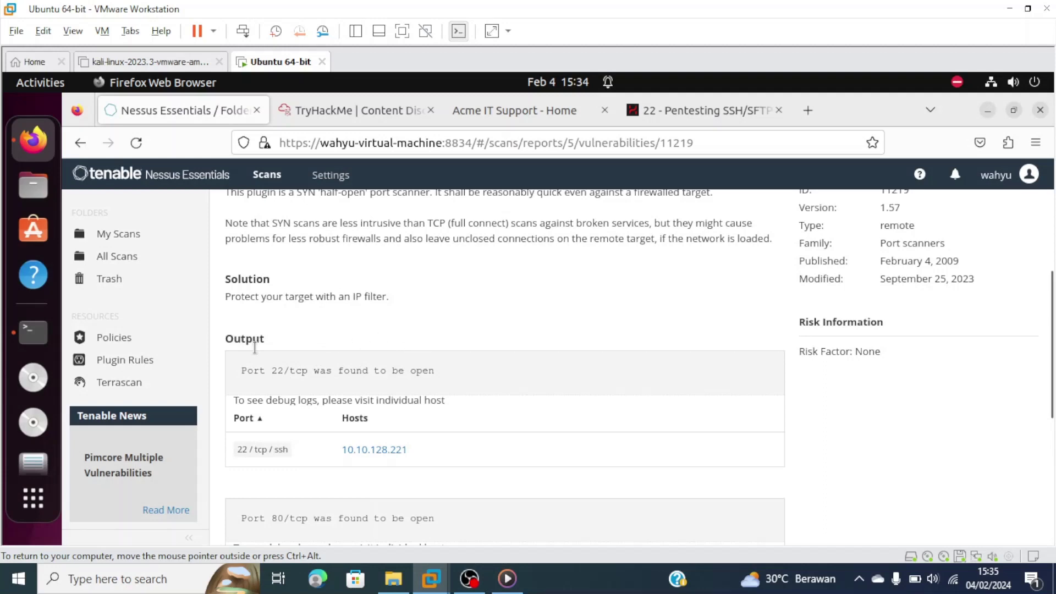
pyautogui.moveTo(272, 370)
pyautogui.mouseDown()
pyautogui.moveTo(293, 370)
pyautogui.moveTo(284, 368)
pyautogui.mouseUp()
pyautogui.scroll(-5, 428, 412)
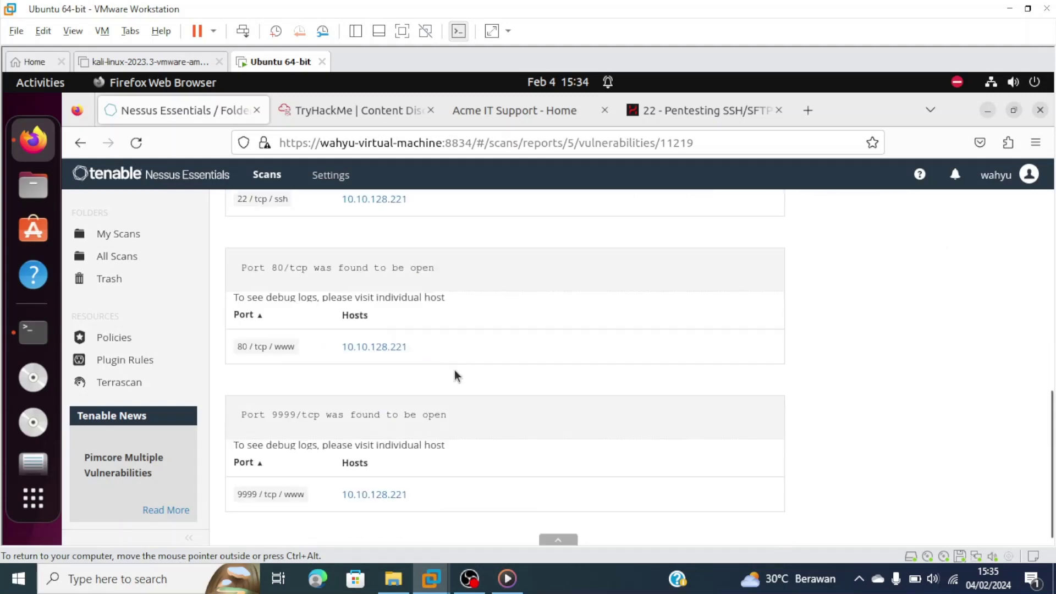
pyautogui.scroll(6, 454, 374)
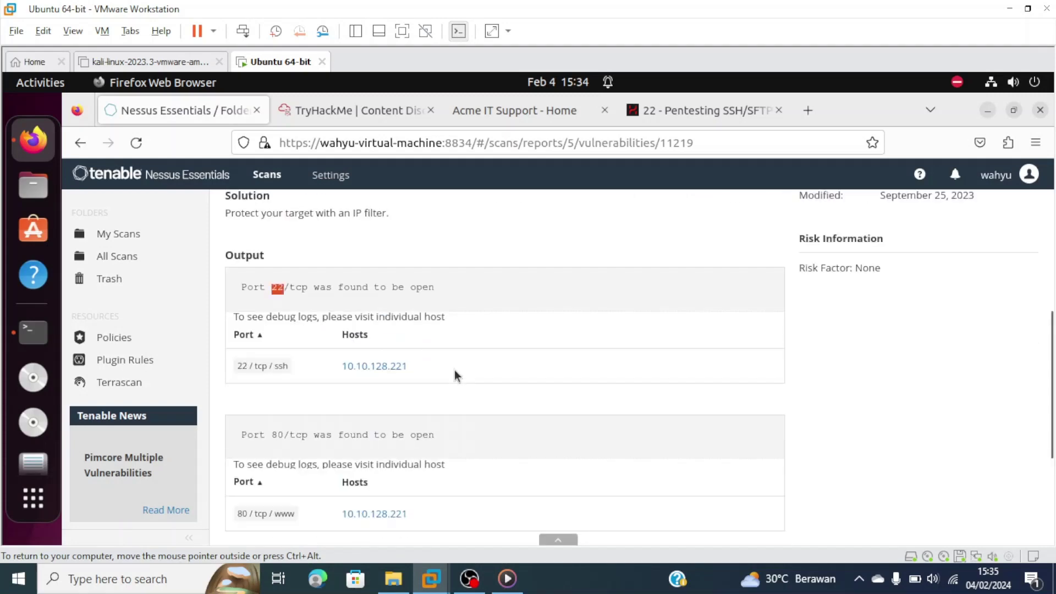
pyautogui.scroll(1, 454, 370)
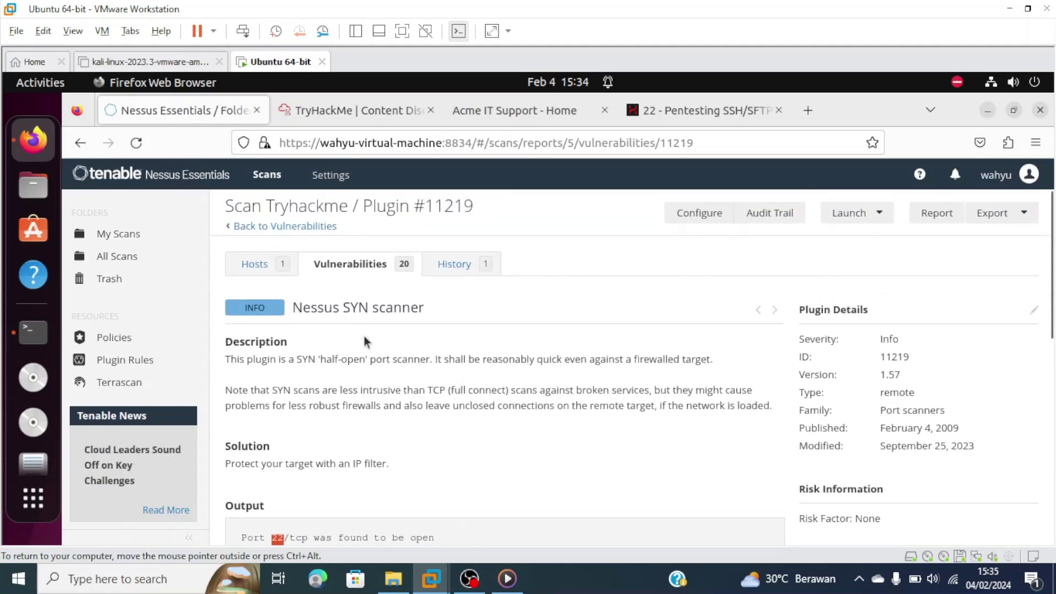
# Step: Return to the vulnerabilities list, open the mixed-severity OpenSSH group, and examine its findings and the Vulnerabilities chart
pyautogui.click(316, 228)
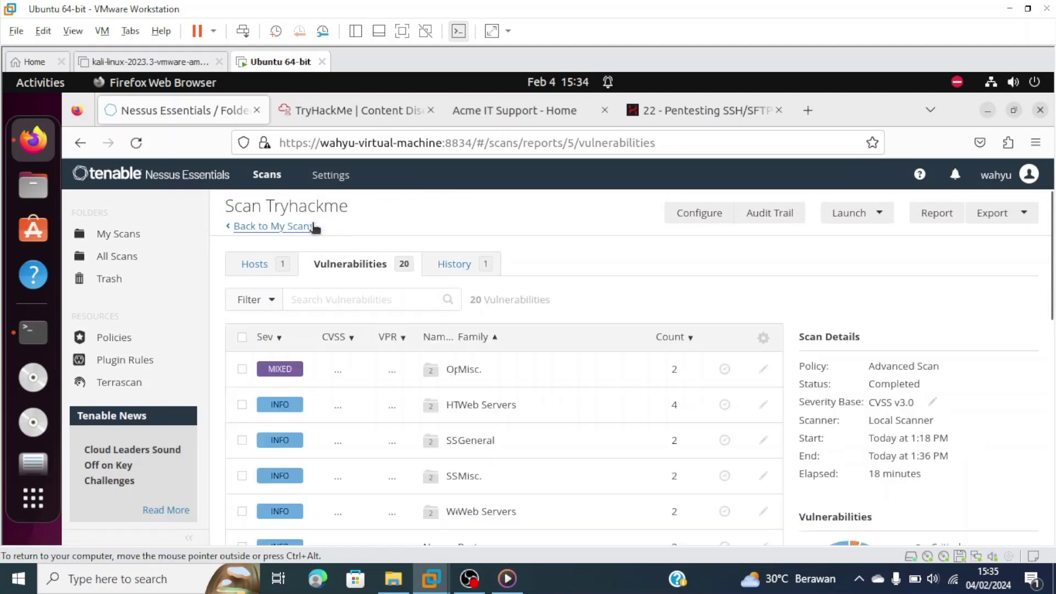
pyautogui.click(315, 373)
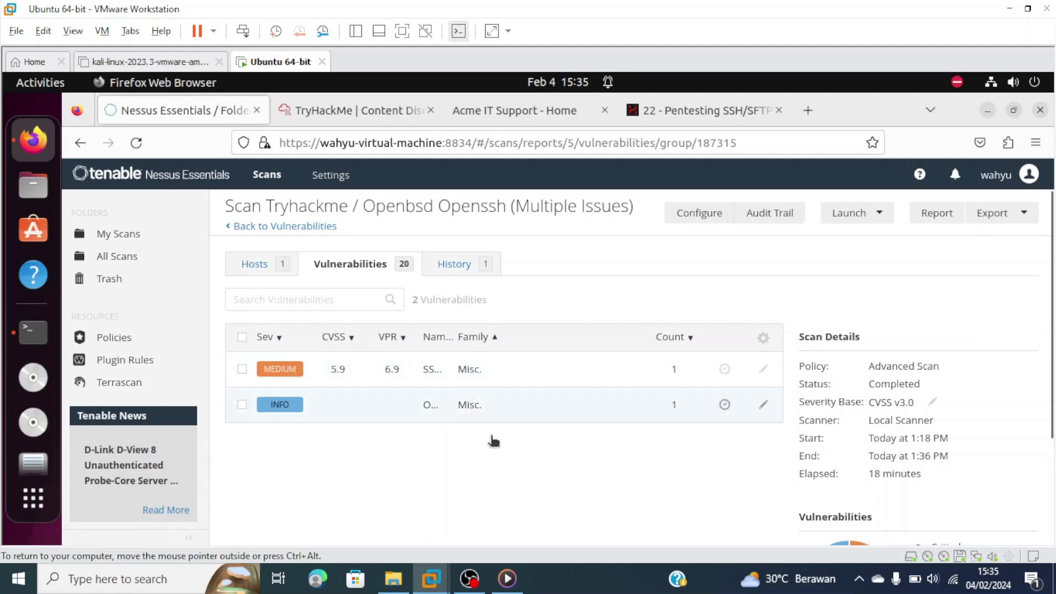
pyautogui.scroll(-2, 577, 452)
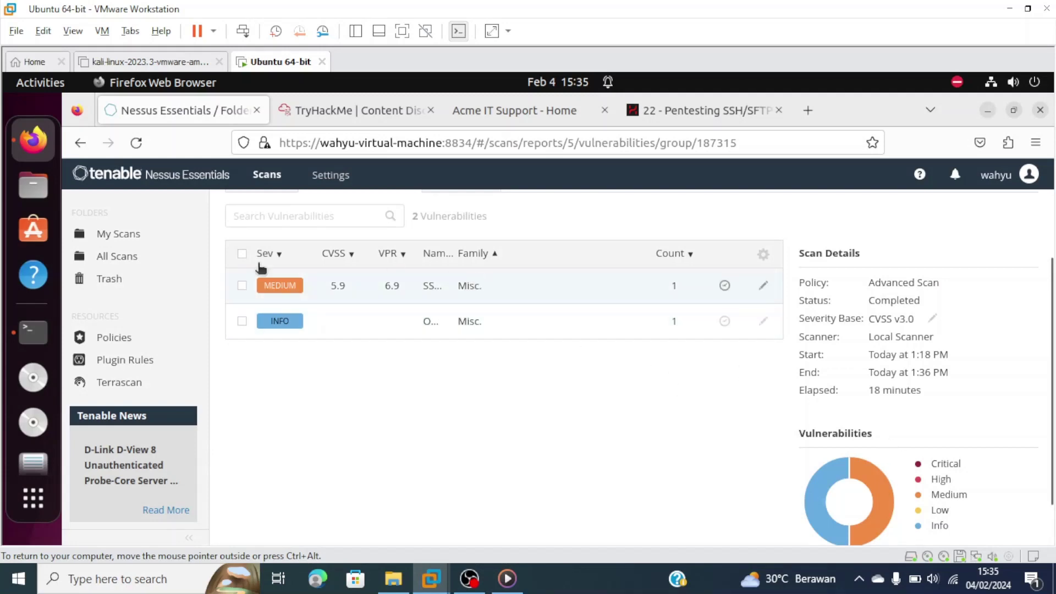
pyautogui.scroll(-1, 761, 437)
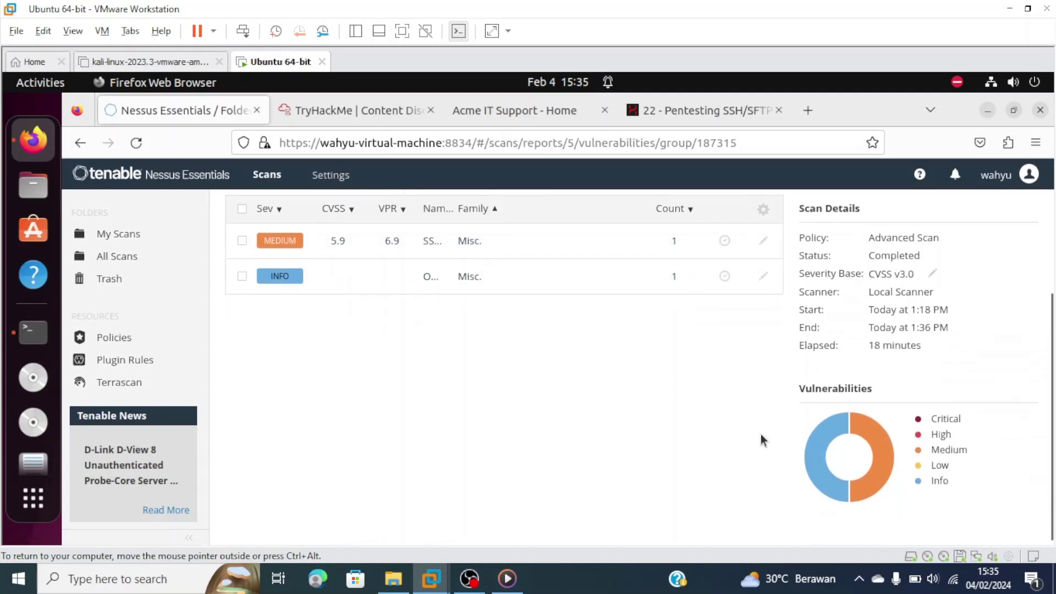
pyautogui.moveTo(801, 380); pyautogui.dragTo(902, 387)
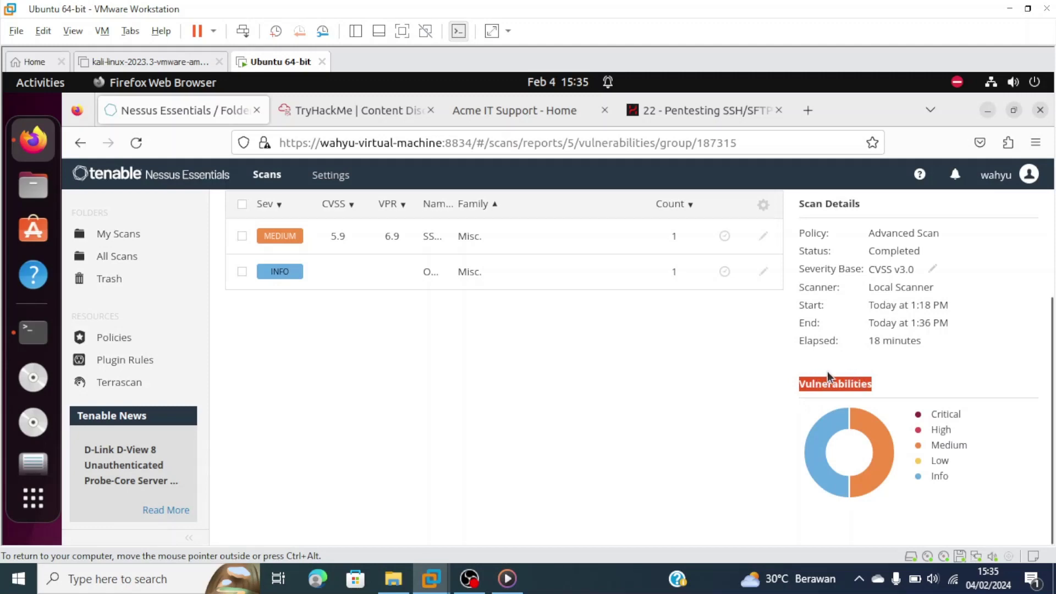
pyautogui.click(949, 391)
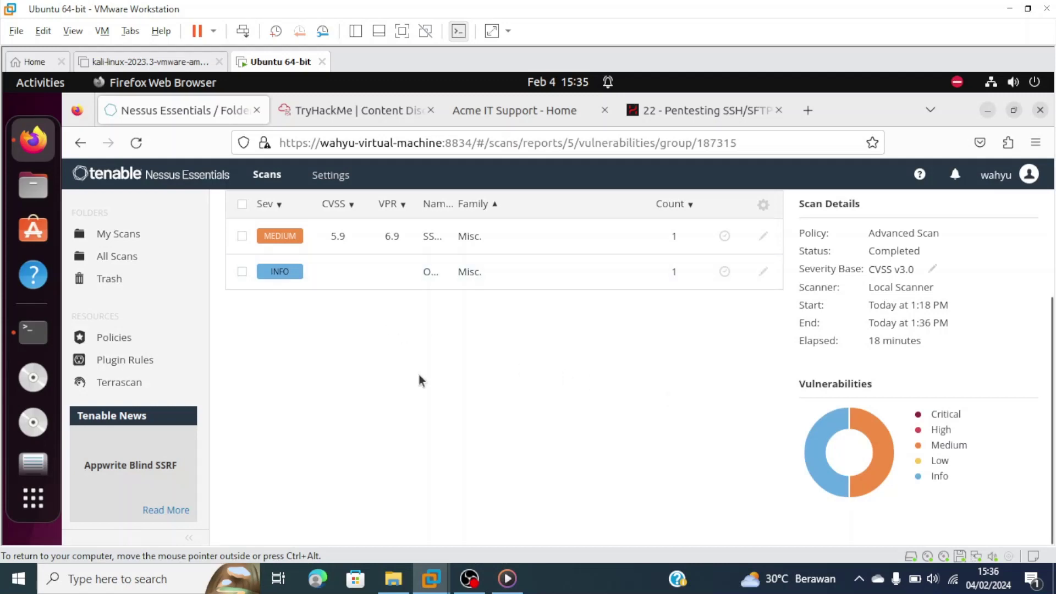
# Step: Open the medium-severity SSH Terrapin Prefix Truncation Weakness finding and highlight CVE-2023-48795 in its title
pyautogui.scroll(2, 418, 374)
pyautogui.click(302, 322)
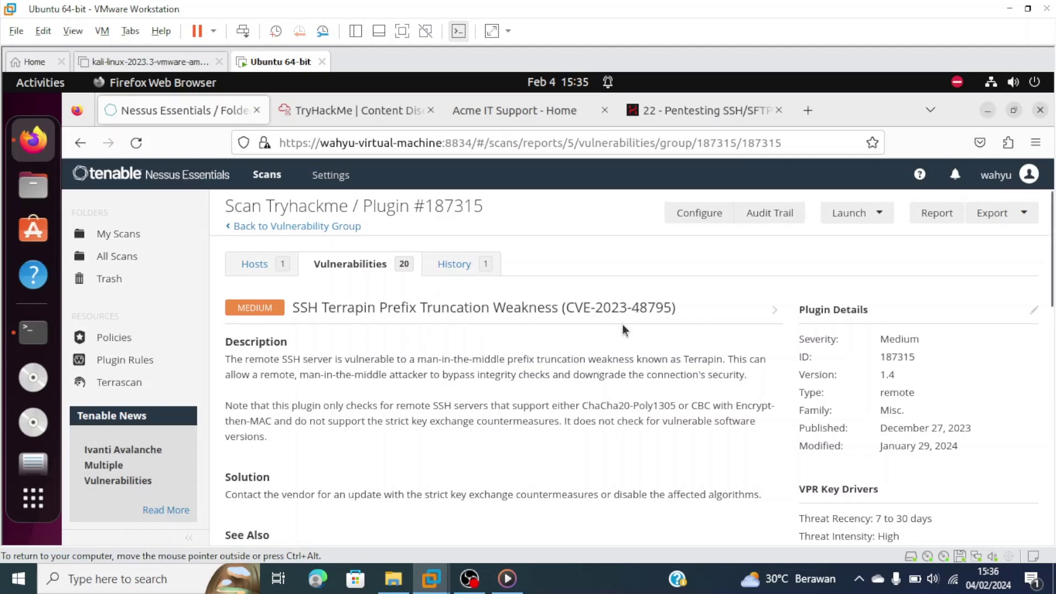
pyautogui.moveTo(575, 309); pyautogui.dragTo(654, 311)
pyautogui.click(656, 345)
pyautogui.scroll(-3, 297, 402)
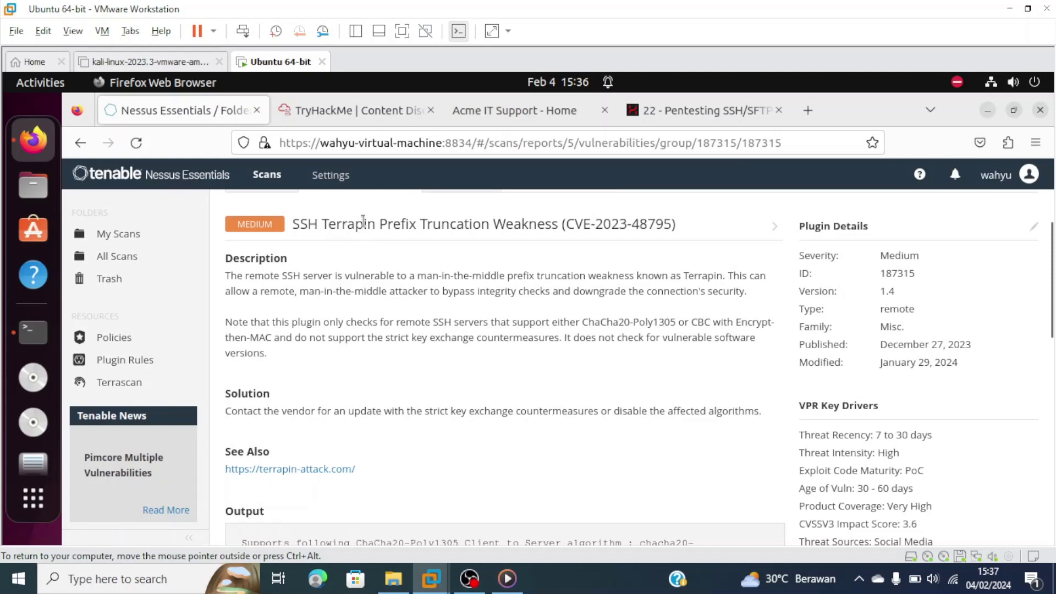
# Step: Highlight "man-in-the-middle" and "remote" in the Terrapin finding's description while reading it
pyautogui.moveTo(299, 290); pyautogui.dragTo(372, 301)
pyautogui.click(367, 290)
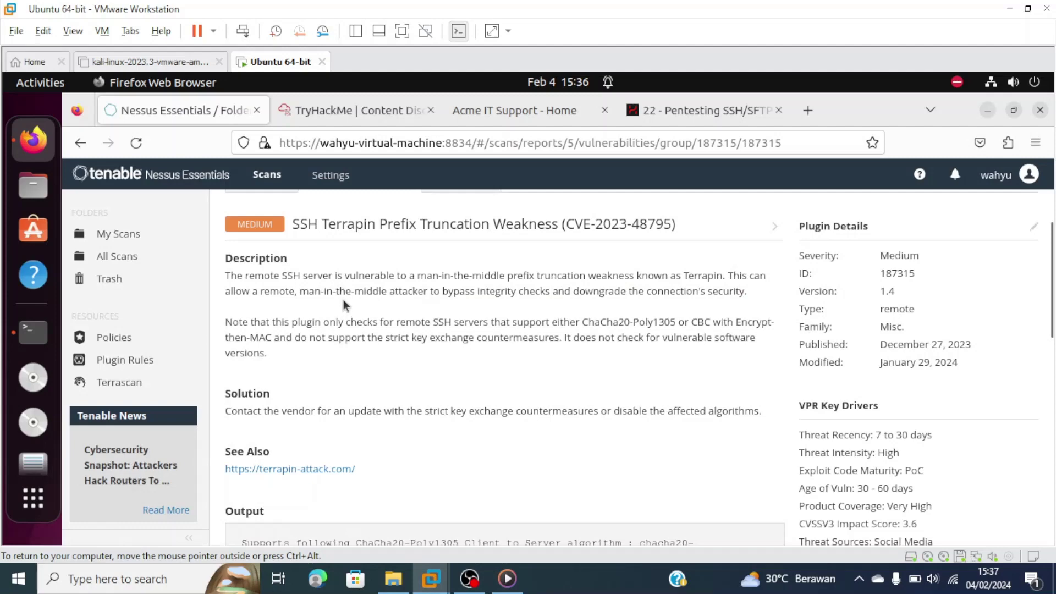
pyautogui.moveTo(299, 290); pyautogui.dragTo(386, 293)
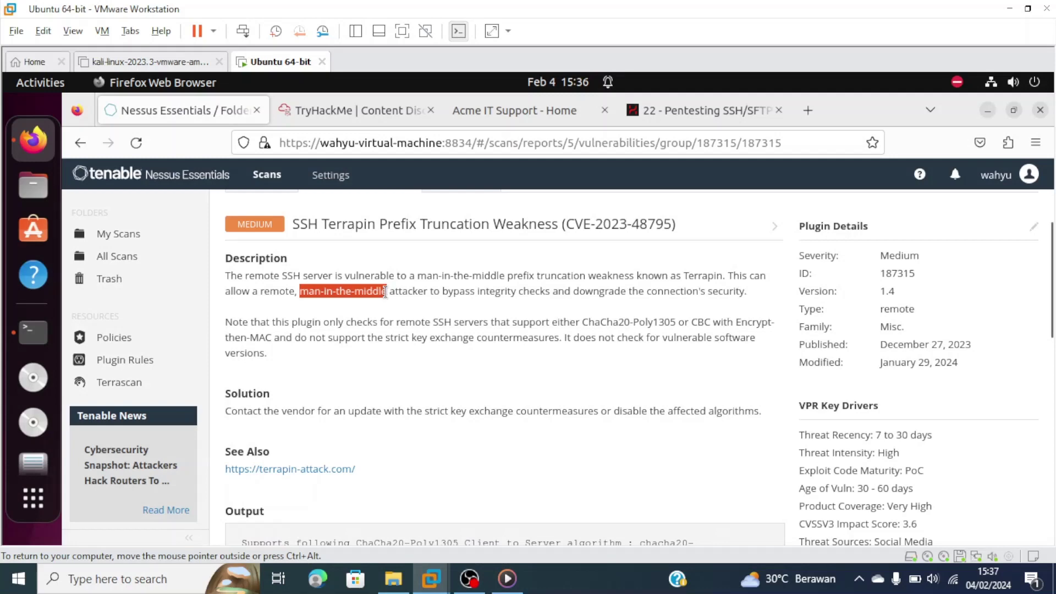
pyautogui.moveTo(258, 292); pyautogui.dragTo(294, 290)
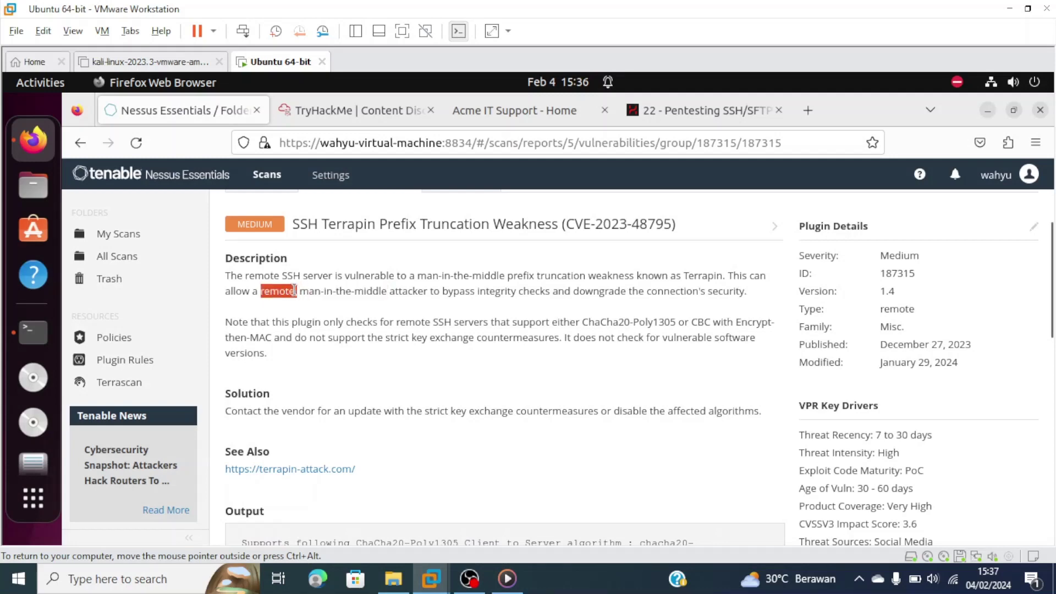
pyautogui.click(332, 296)
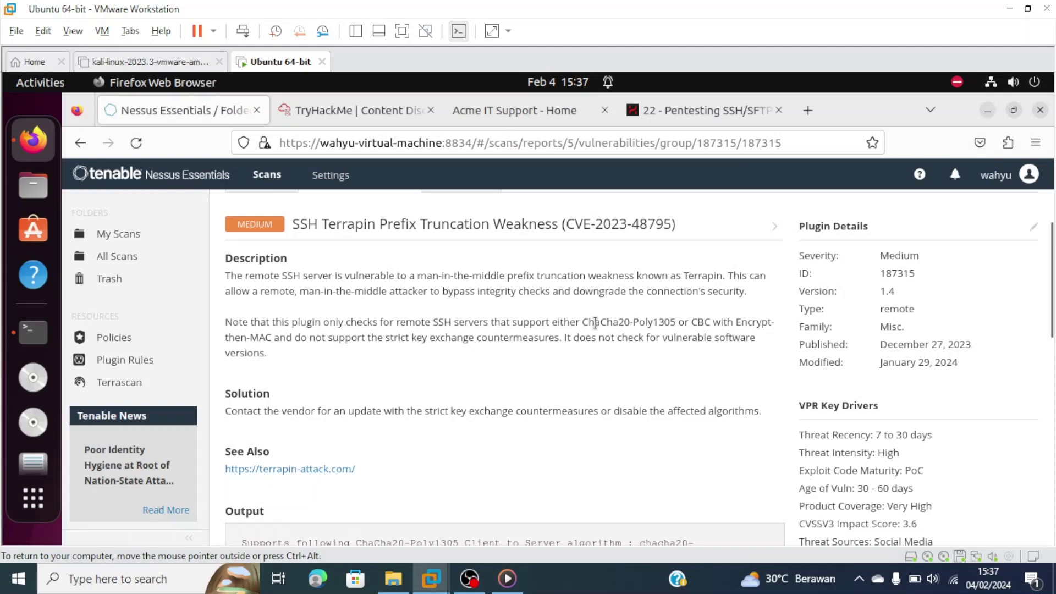
# Step: Highlight the ChaCha20-Poly1305 and Encrypt-then-MAC terms in the description's note and skim the sections below it
pyautogui.moveTo(595, 323); pyautogui.dragTo(686, 319)
pyautogui.click(738, 313)
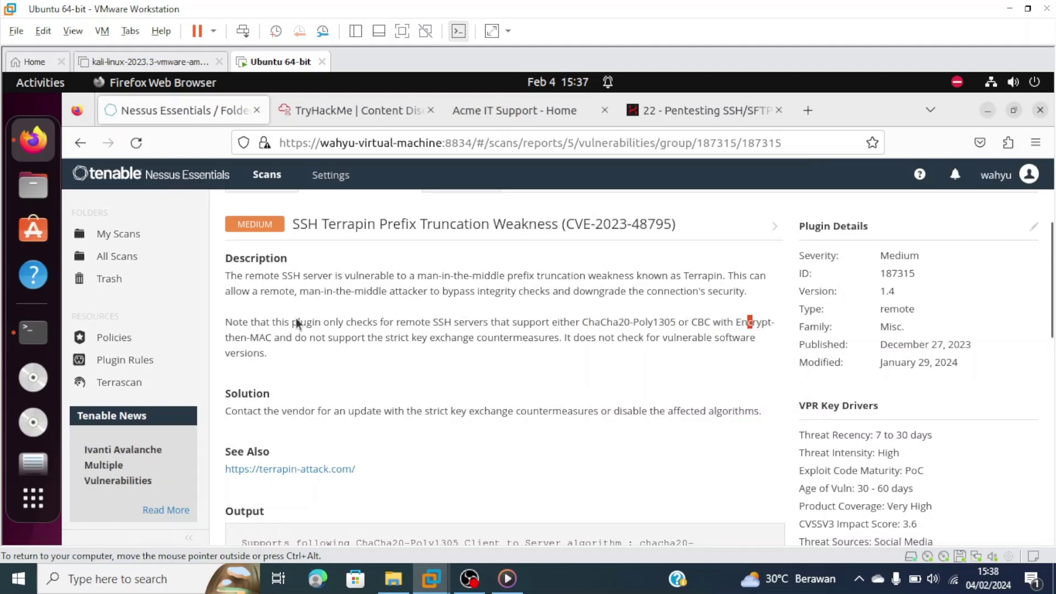
pyautogui.moveTo(223, 337); pyautogui.dragTo(253, 338)
pyautogui.scroll(-2, 385, 387)
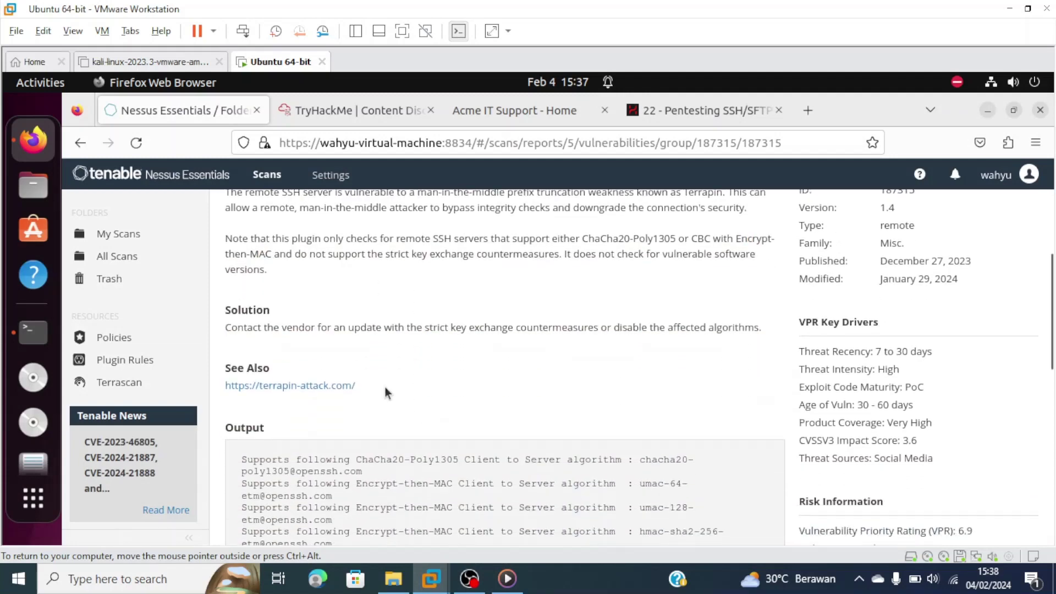
pyautogui.scroll(3, 385, 387)
pyautogui.scroll(-2, 371, 385)
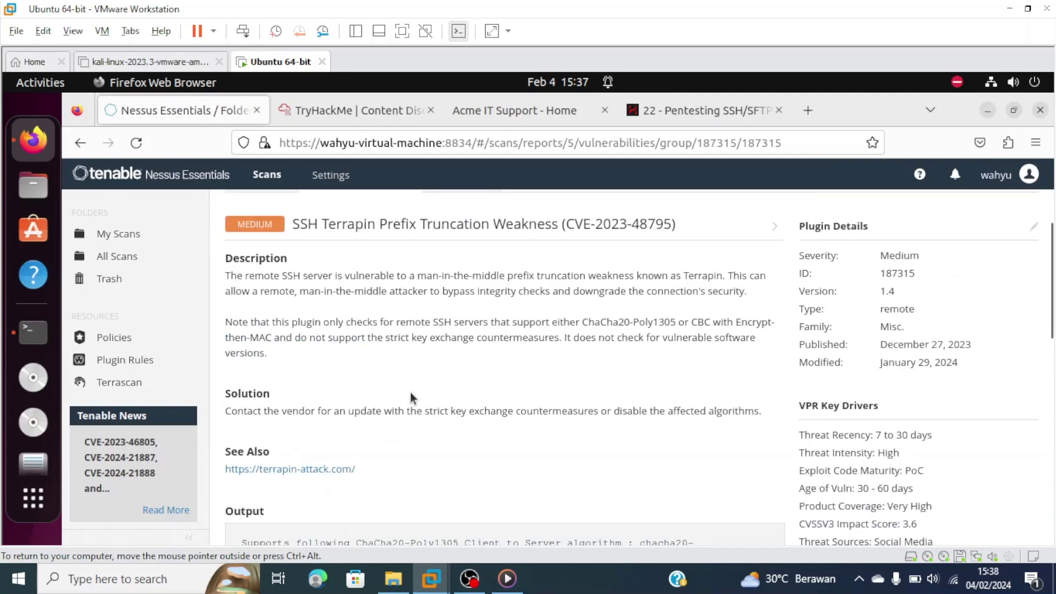
# Step: Review the Terrapin finding's Solution section and highlight the description passage starting at "ChaCha20-Poly1305 or CBC with Encrypt-then-MAC"
pyautogui.moveTo(224, 393); pyautogui.dragTo(275, 396)
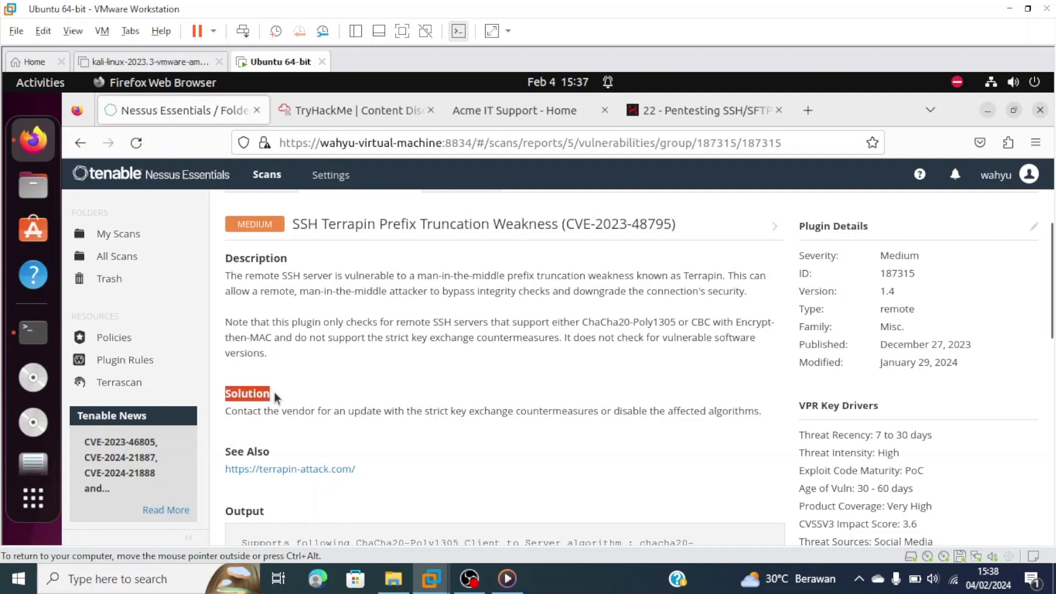
pyautogui.doubleClick(274, 394)
pyautogui.click(376, 418)
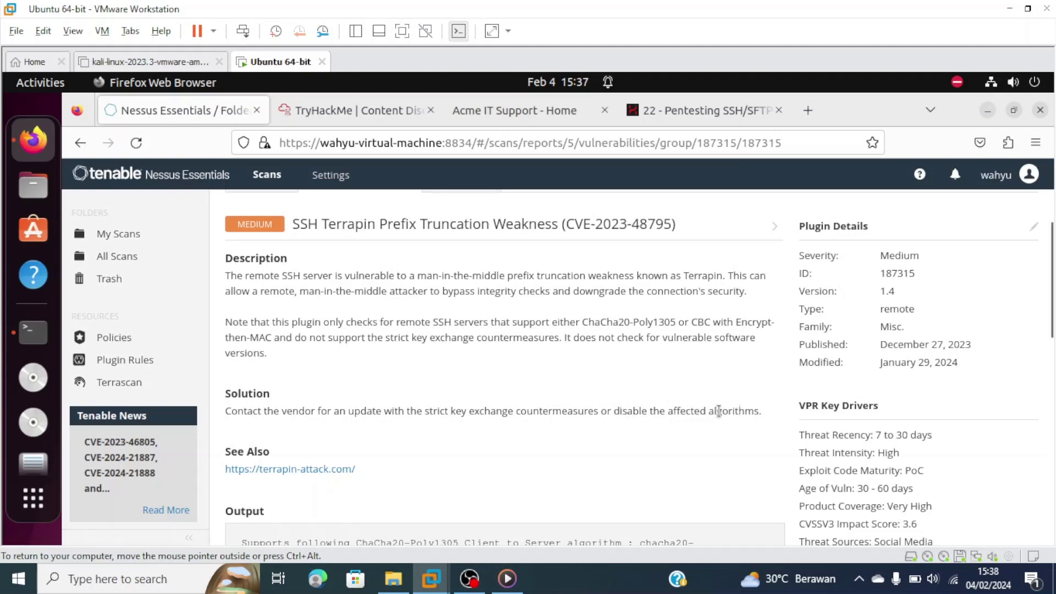
pyautogui.moveTo(582, 322); pyautogui.dragTo(700, 324)
pyautogui.click(639, 329)
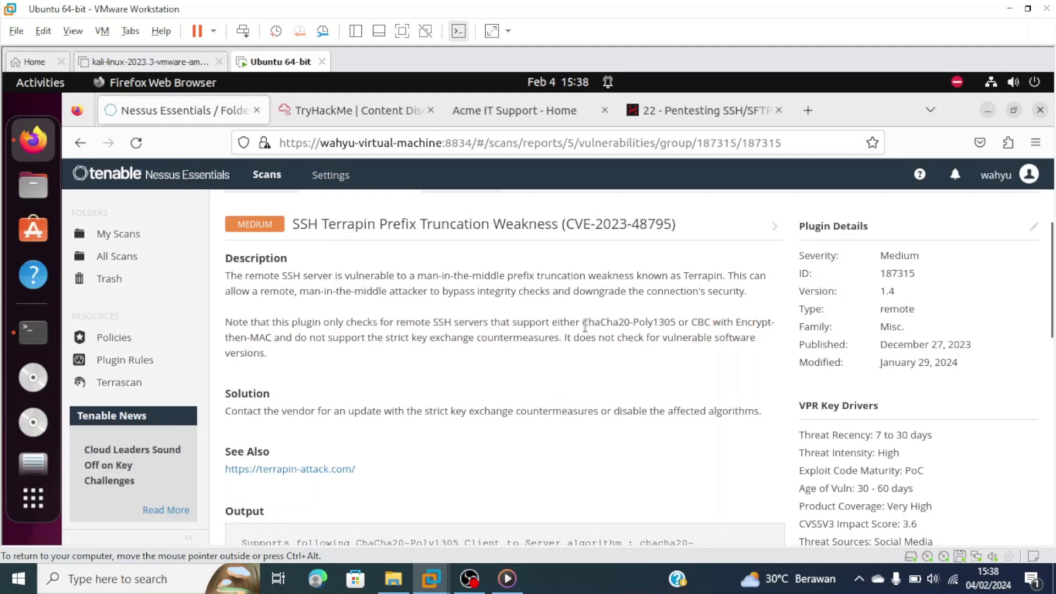
pyautogui.moveTo(585, 326); pyautogui.dragTo(649, 337)
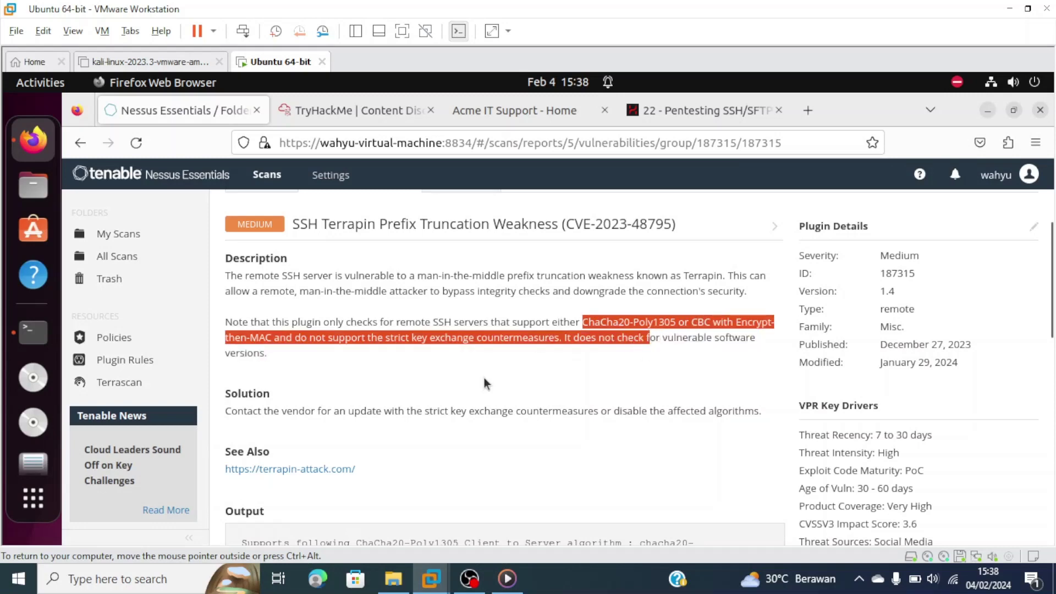
# Step: Examine the Terrapin finding's output, affected port and host, and its CVSS risk and vulnerability information
pyautogui.scroll(-5, 483, 378)
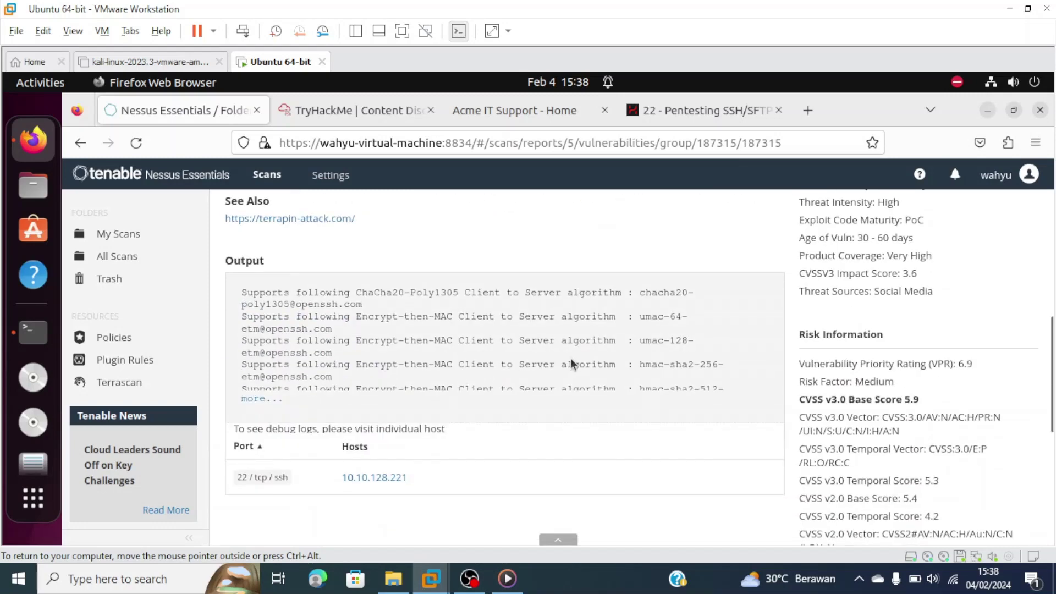
pyautogui.scroll(-3, 820, 388)
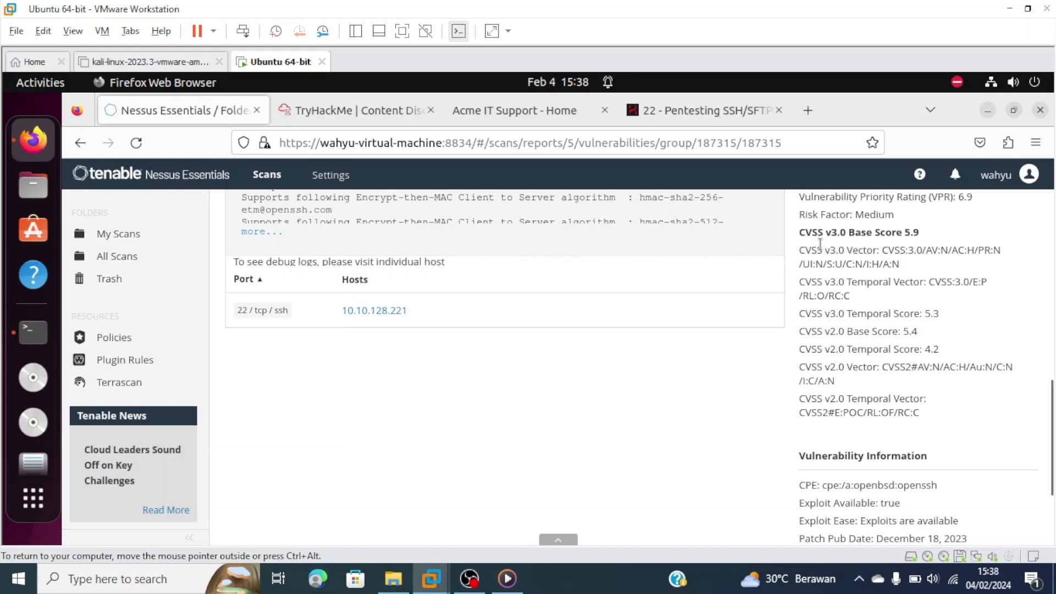
pyautogui.scroll(6, 669, 284)
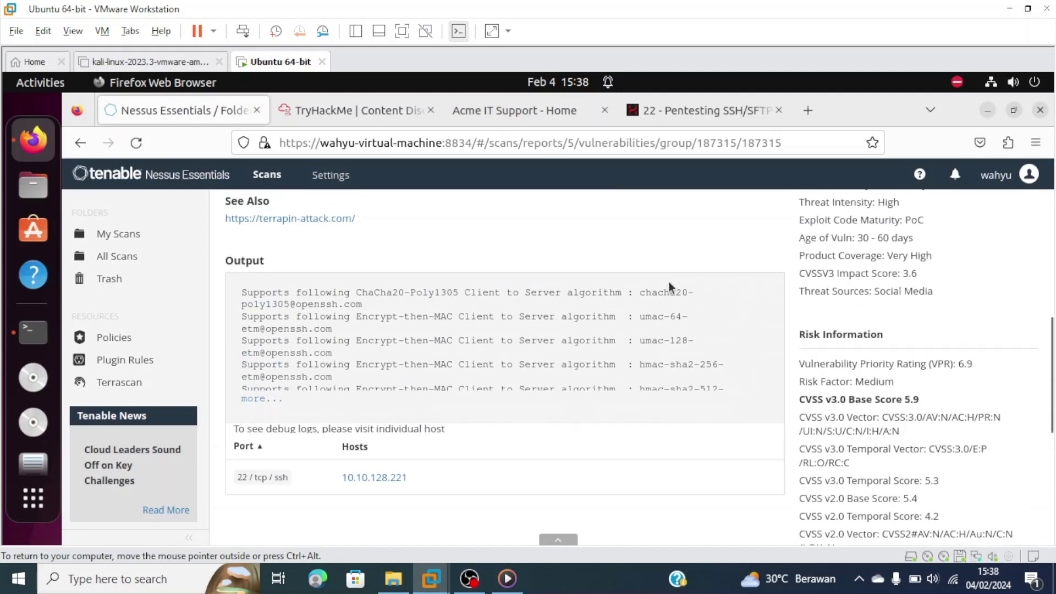
pyautogui.scroll(2, 669, 281)
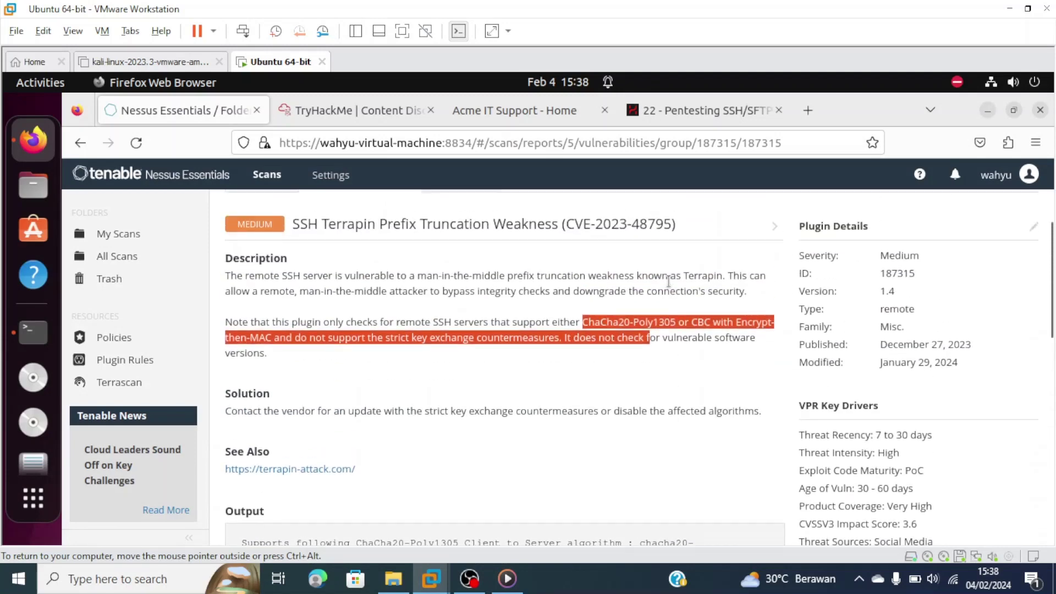
# Step: Reread the Terrapin finding's description, solution and output sections, and clear the highlighted passage in the description
pyautogui.scroll(-2, 679, 349)
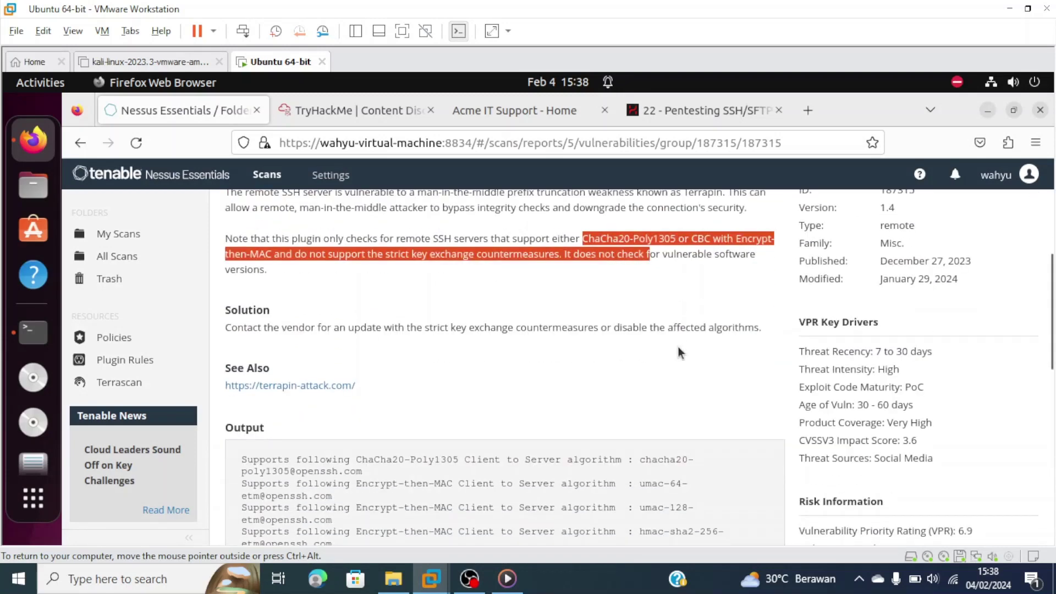
pyautogui.scroll(2, 680, 353)
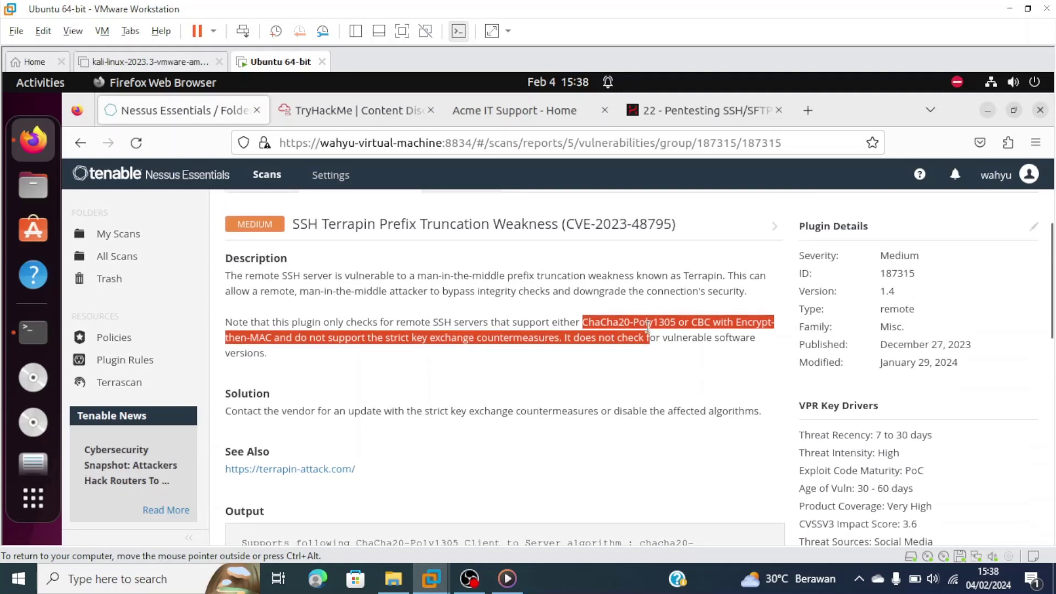
pyautogui.scroll(-4, 607, 338)
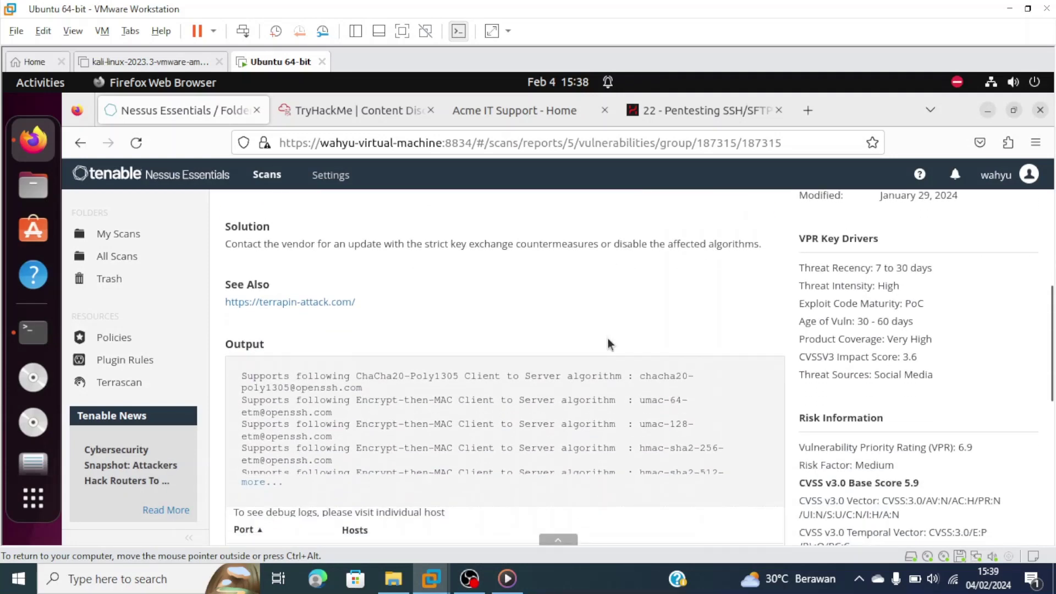
pyautogui.scroll(4, 607, 338)
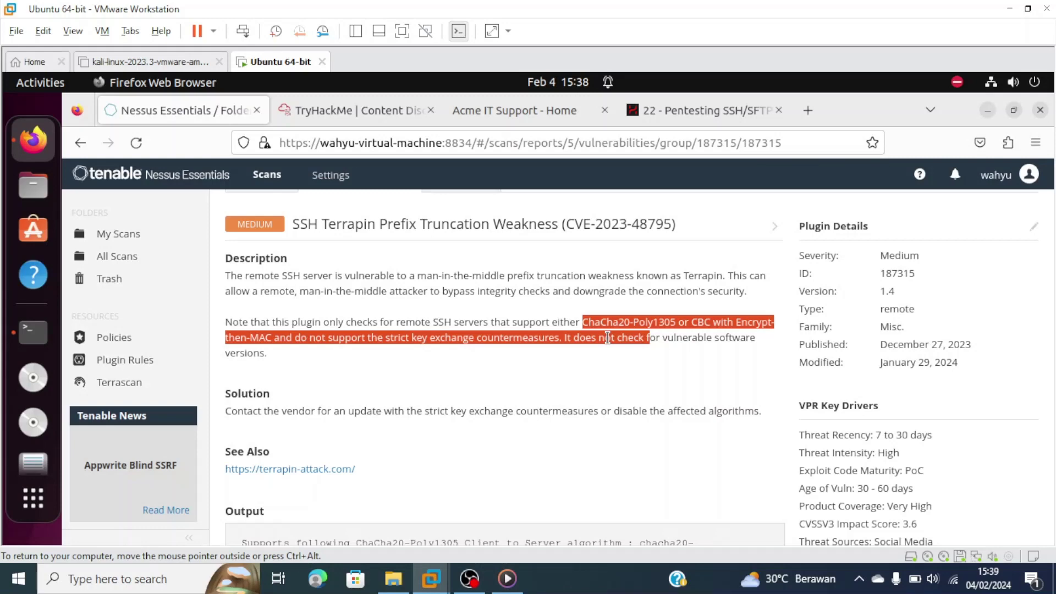
pyautogui.click(608, 338)
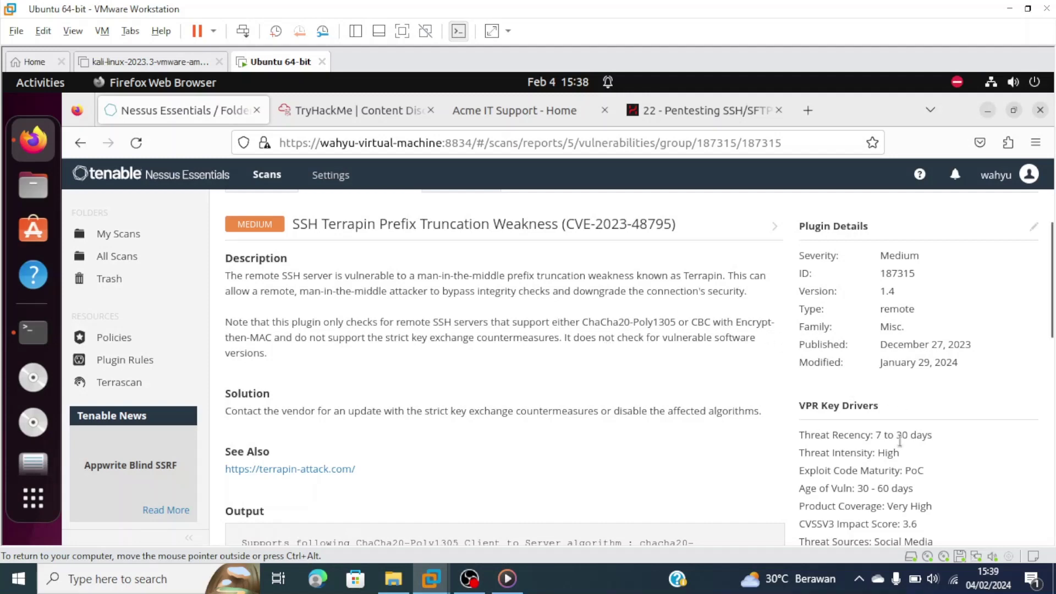
# Step: Review the Terrapin finding's VPR key drivers, risk information and CVSS scores and vectors
pyautogui.scroll(-3, 899, 443)
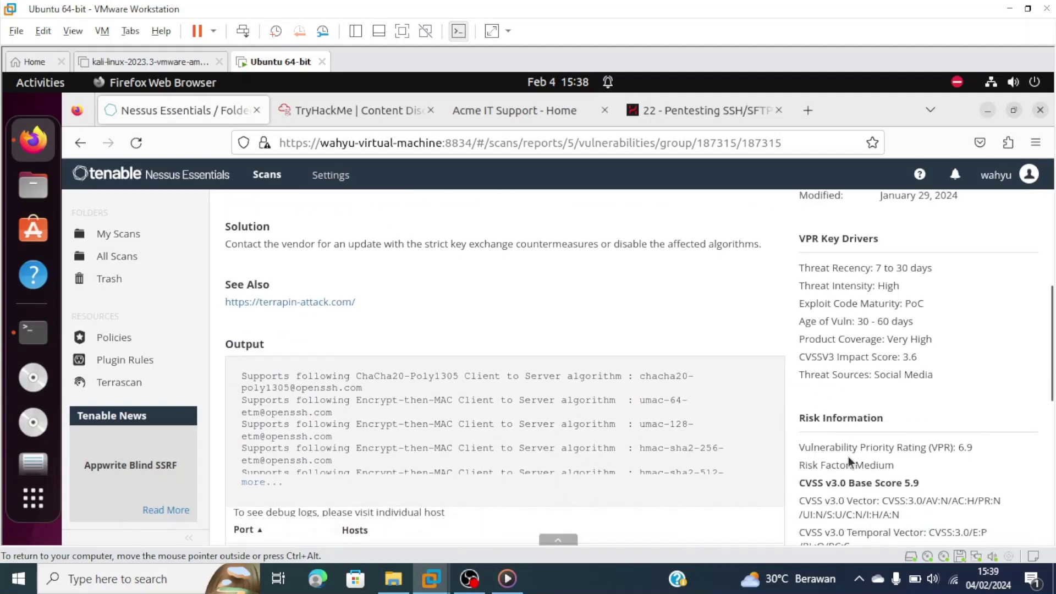
pyautogui.scroll(-5, 851, 456)
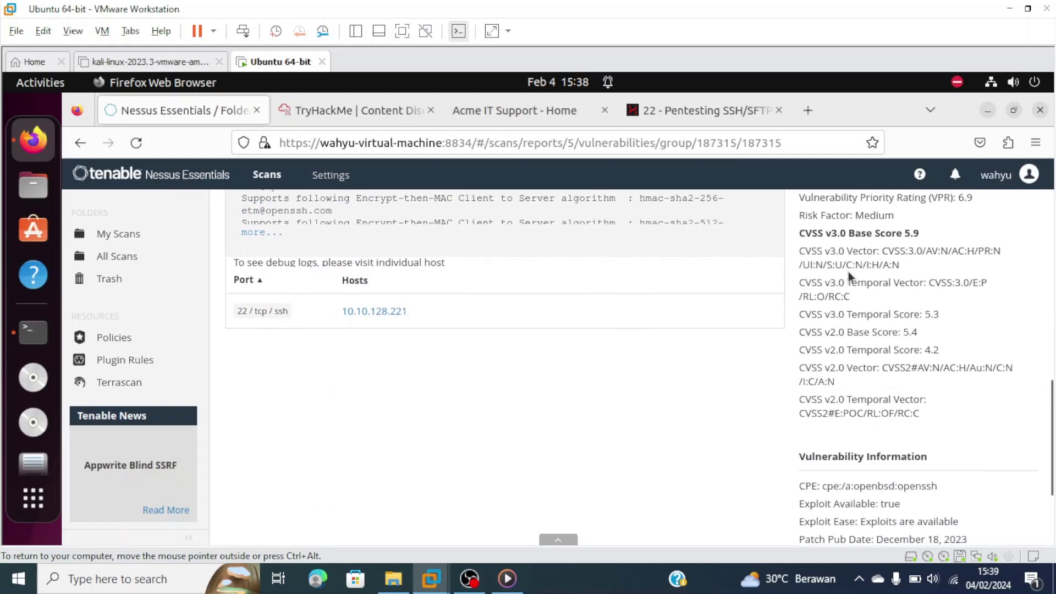
pyautogui.scroll(5, 848, 272)
pyautogui.scroll(-3, 837, 404)
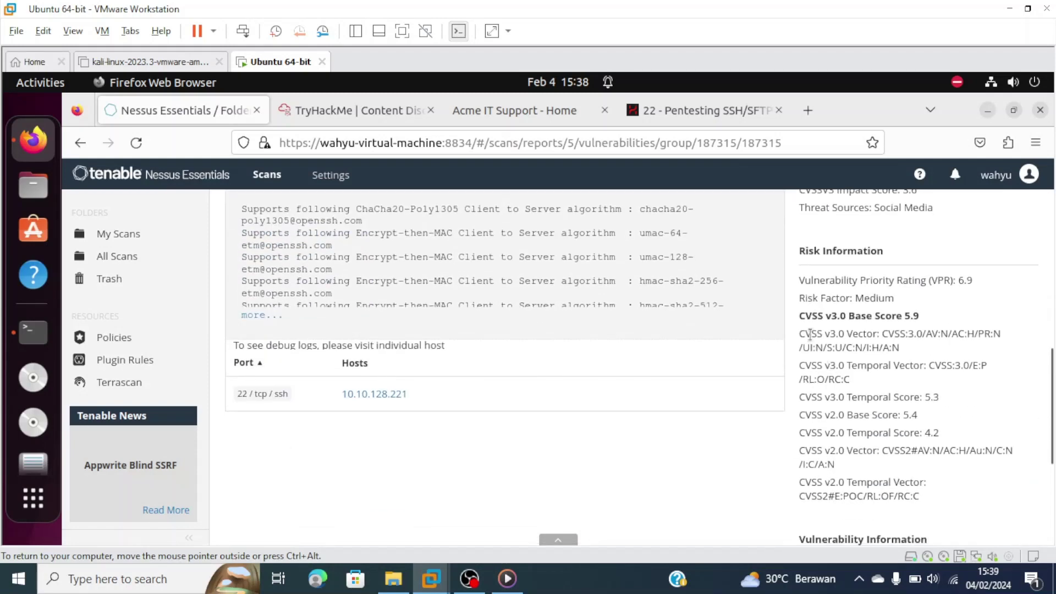
pyautogui.moveTo(799, 316); pyautogui.dragTo(856, 325)
pyautogui.click(867, 332)
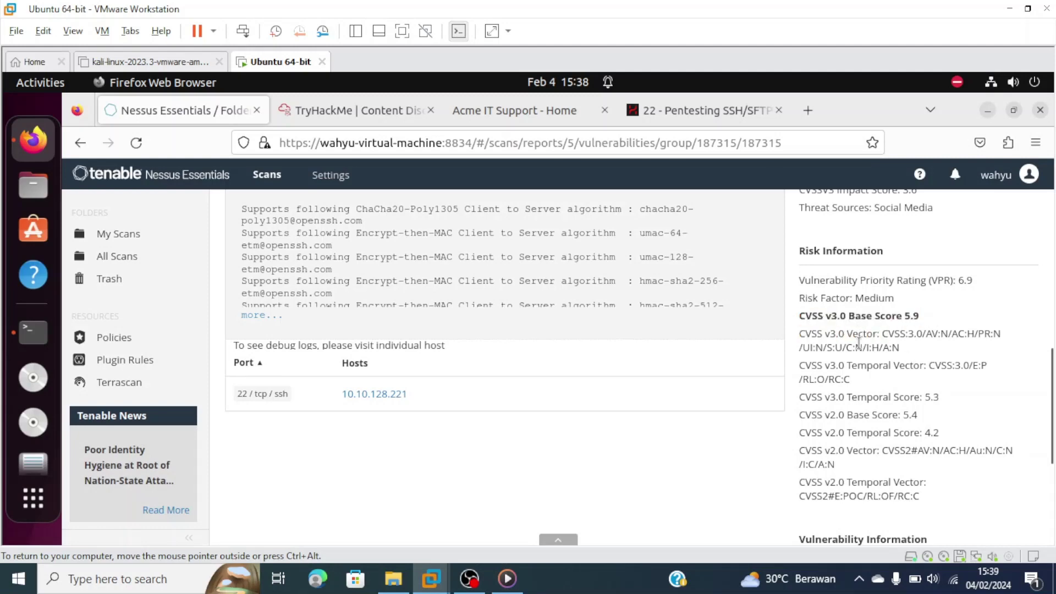
pyautogui.scroll(10, 670, 341)
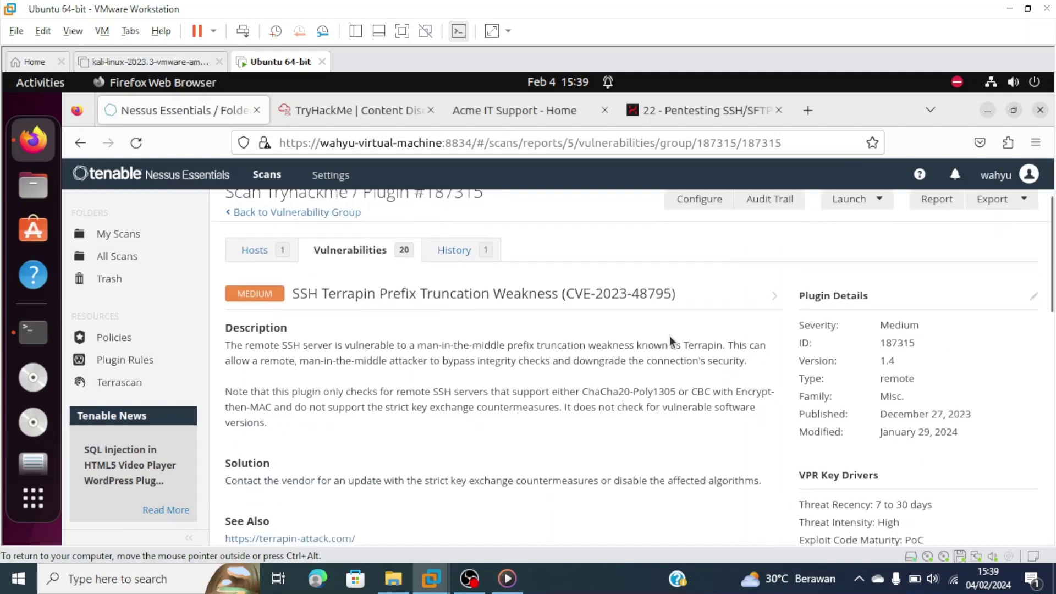
# Step: Open the CVE-2023-48795 link from the finding's Reference Information in a new tab and switch to that tab
pyautogui.scroll(-10, 669, 336)
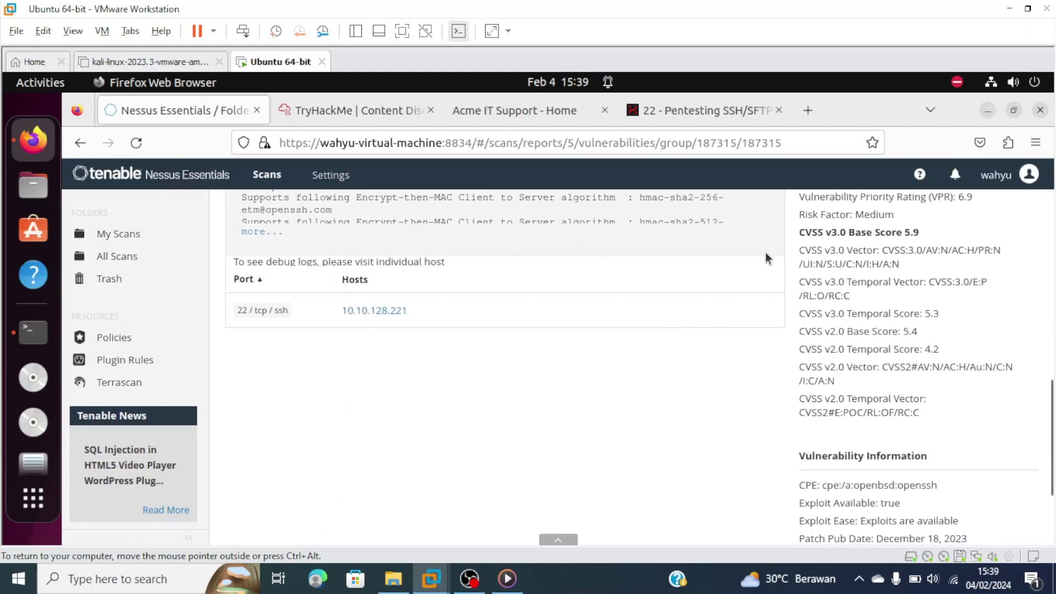
pyautogui.scroll(-2, 888, 396)
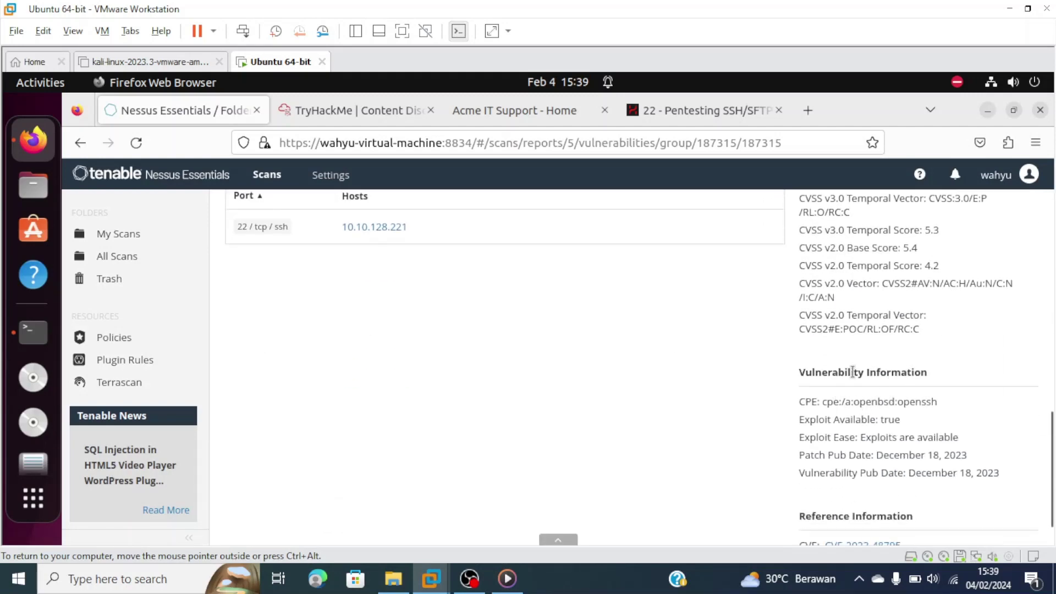
pyautogui.scroll(-1, 865, 377)
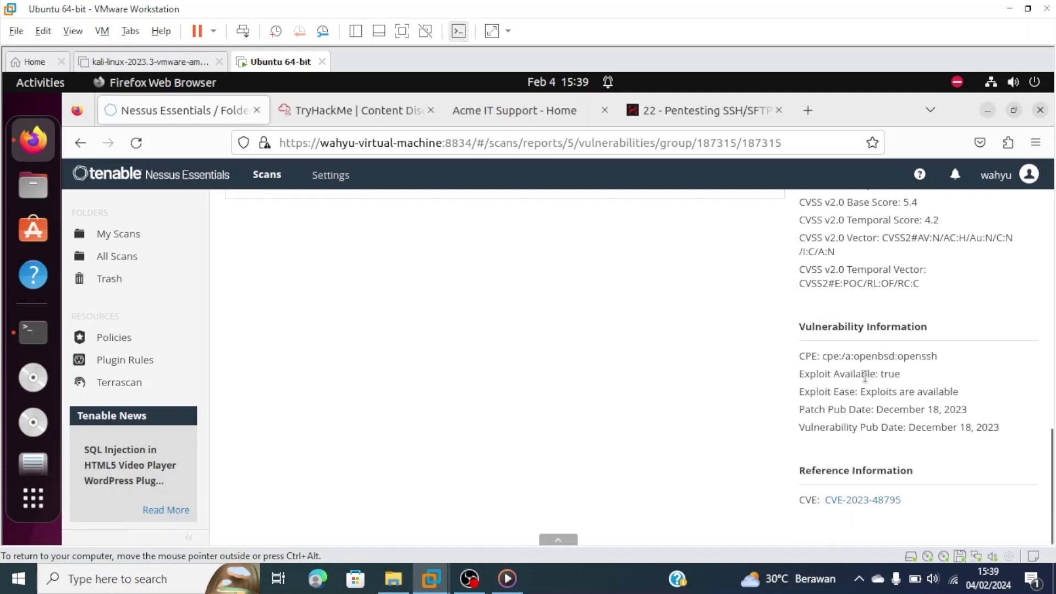
pyautogui.rightClick(862, 502)
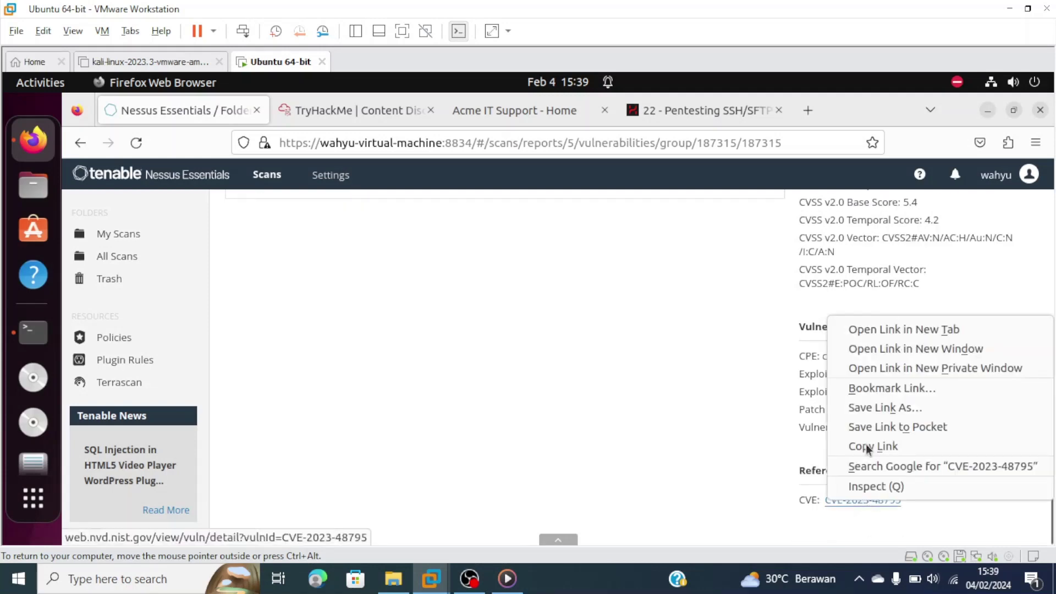
pyautogui.click(901, 330)
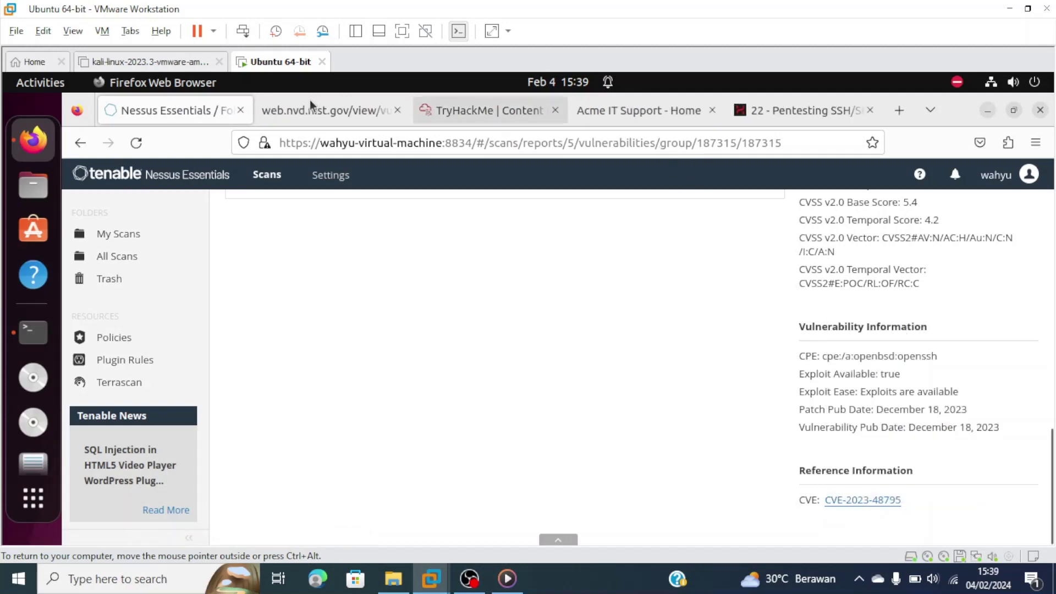
pyautogui.click(315, 107)
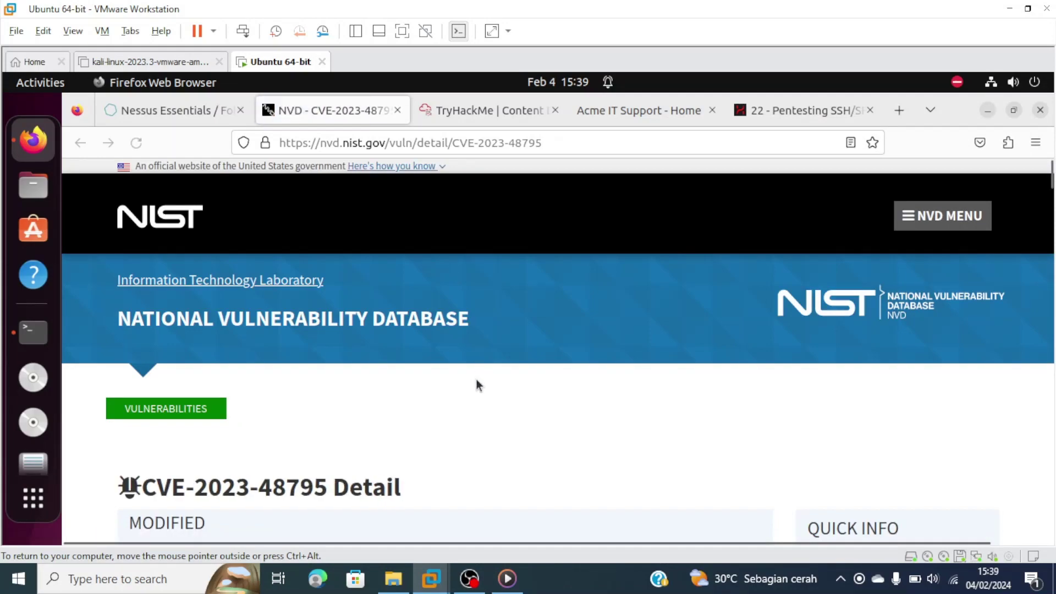
# Step: Examine the NVD page's description, affected software versions and CVSS 3.x severity metrics for CVE-2023-48795
pyautogui.scroll(-3, 477, 381)
pyautogui.scroll(-10, 476, 385)
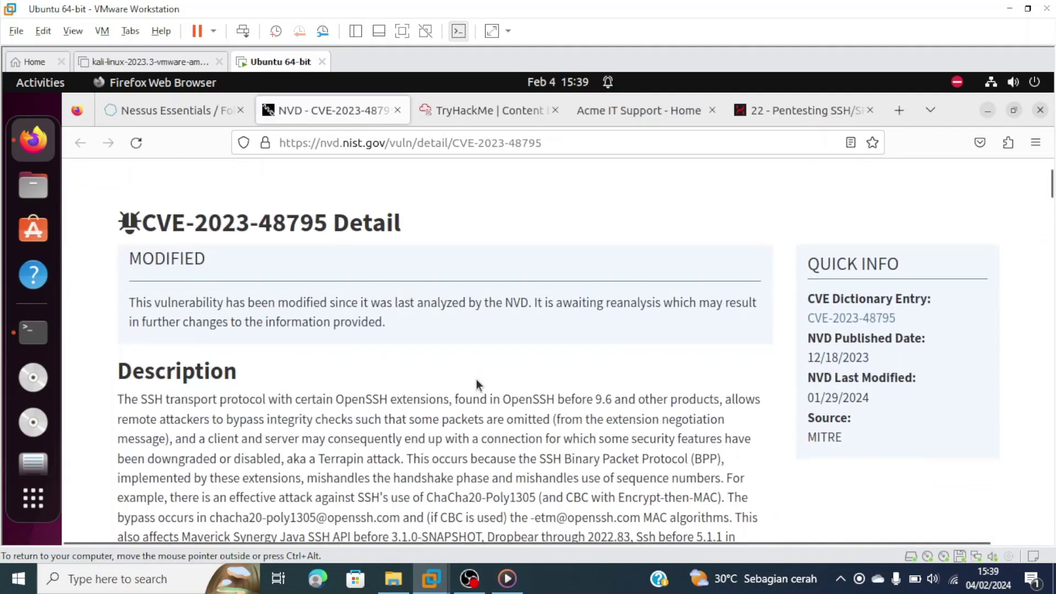
pyautogui.scroll(-5, 477, 379)
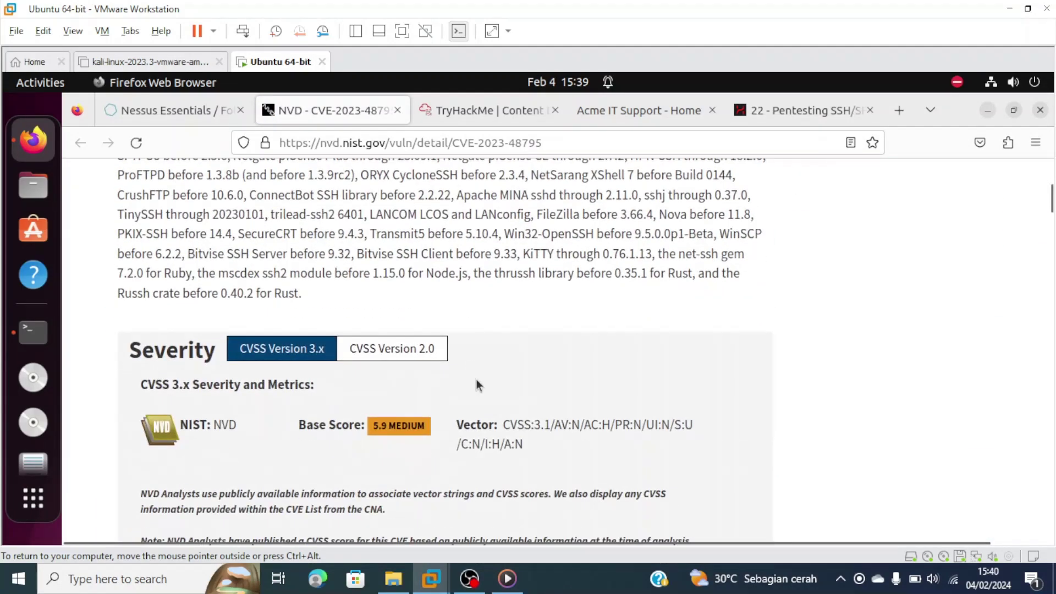
pyautogui.scroll(1, 477, 385)
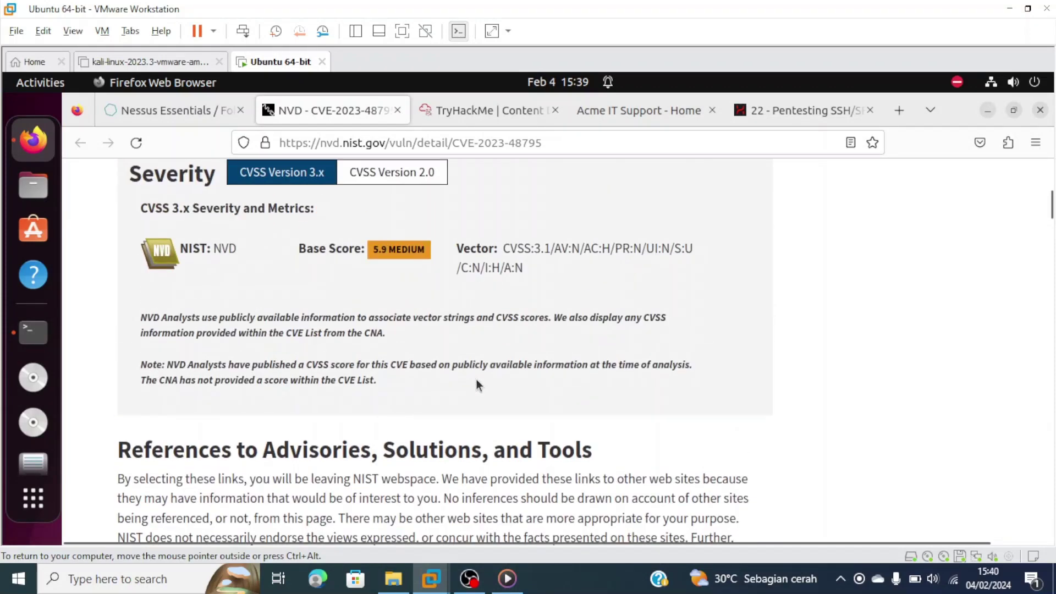
pyautogui.scroll(3, 476, 382)
pyautogui.moveTo(460, 367)
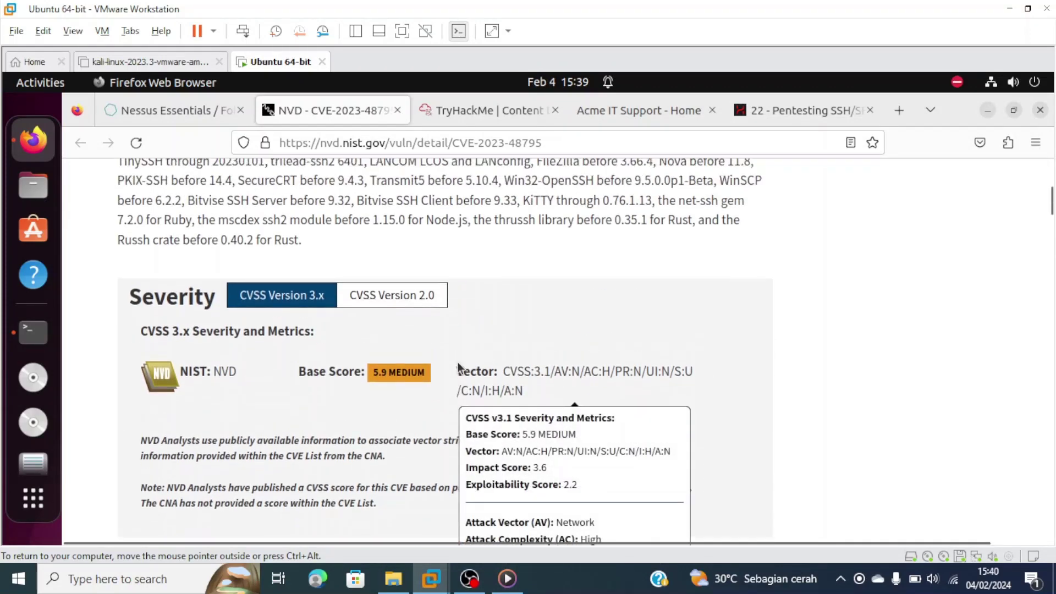
pyautogui.scroll(3, 460, 368)
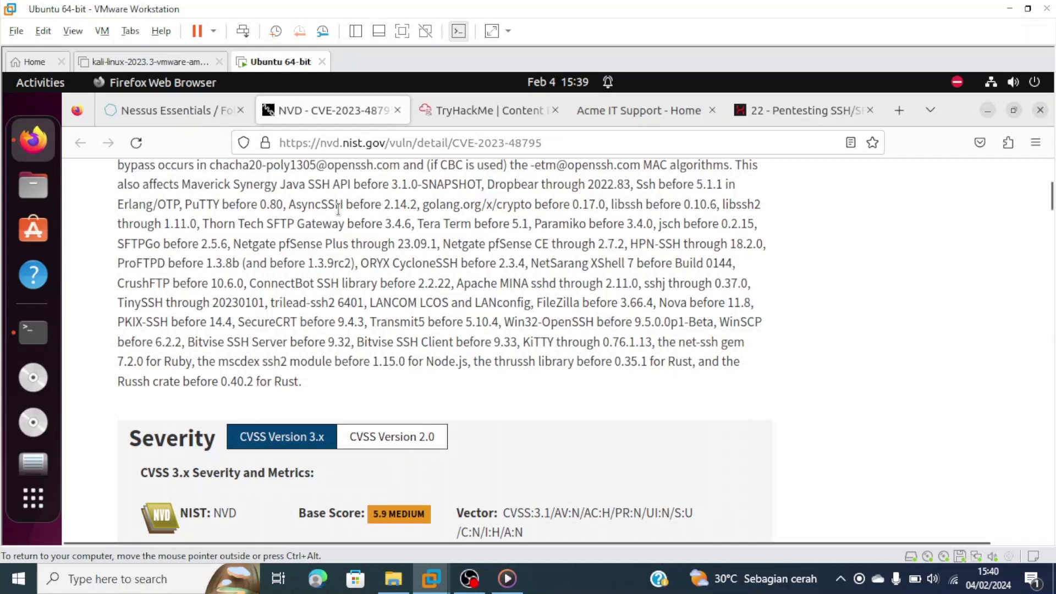
# Step: Return to the Nessus report and go over the Terrapin finding's description and solution again
pyautogui.click(178, 113)
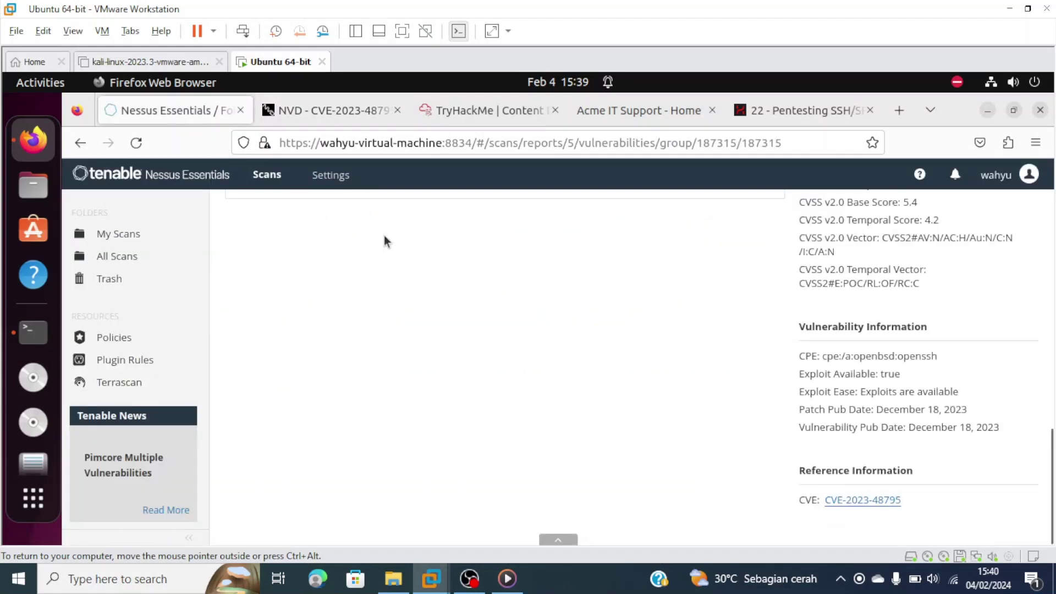
pyautogui.scroll(8, 474, 289)
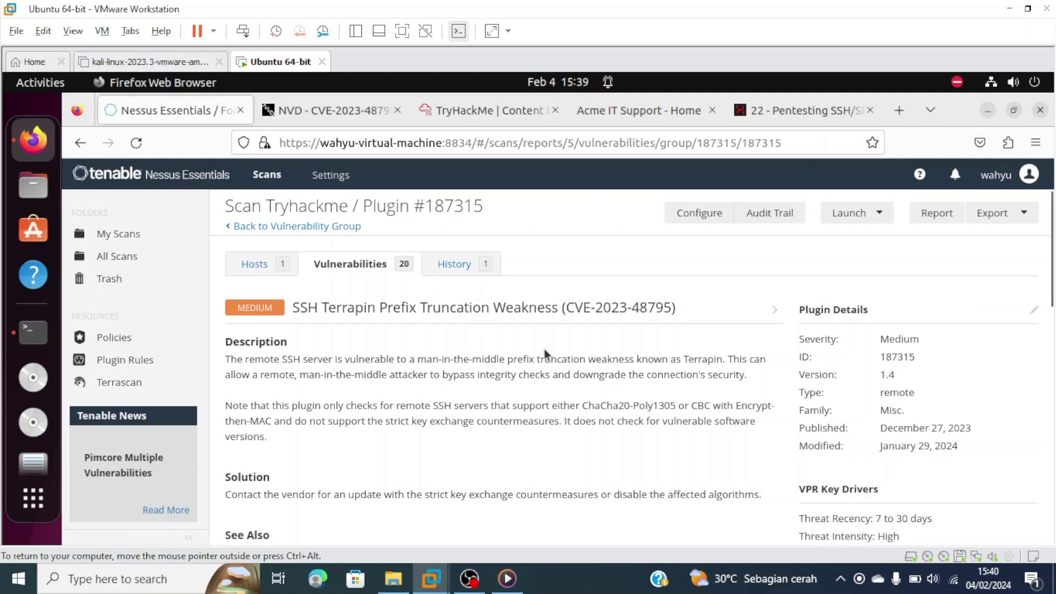
pyautogui.scroll(-3, 543, 332)
pyautogui.scroll(3, 511, 308)
pyautogui.scroll(-3, 538, 366)
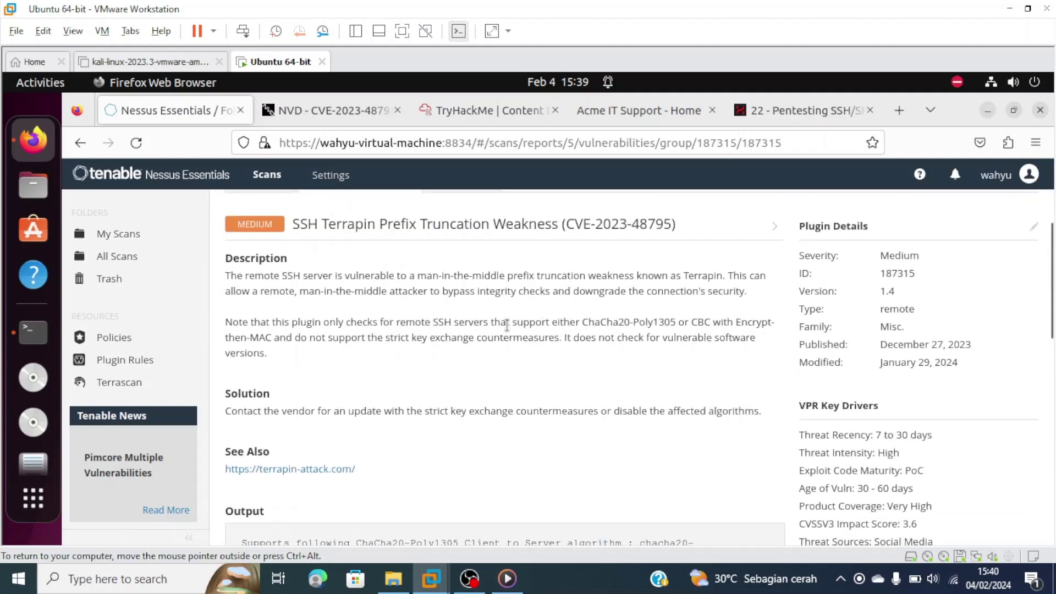
pyautogui.scroll(-3, 506, 324)
pyautogui.scroll(6, 506, 325)
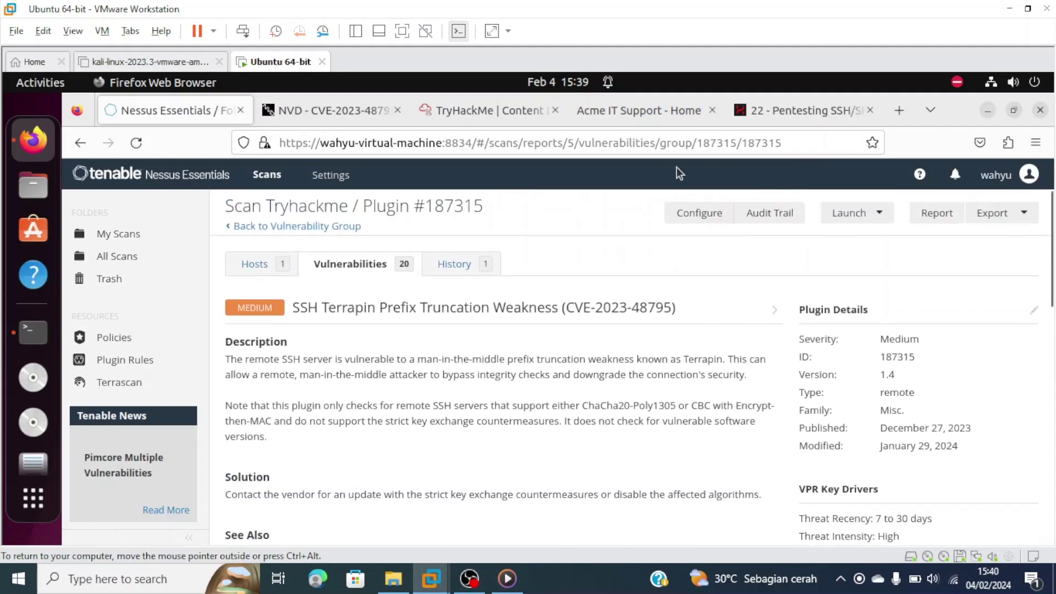
# Step: Copy the command "nmap -p22 <ip> --script ssh2-enum-algos" from the Nmap scripts section of the HackTricks SSH page
pyautogui.click(768, 104)
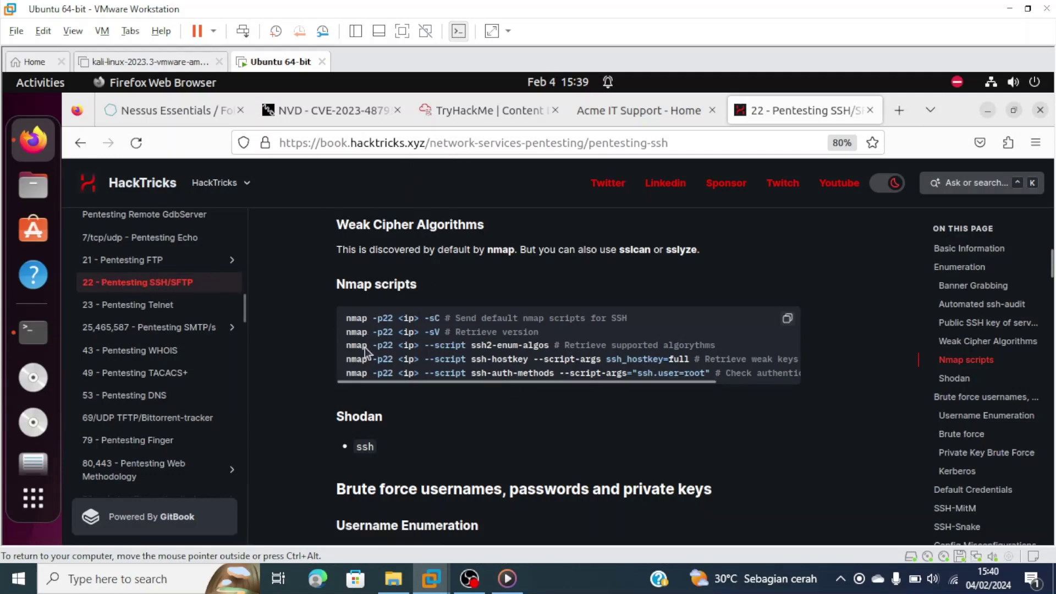
pyautogui.moveTo(347, 334); pyautogui.dragTo(372, 333)
pyautogui.click(342, 351)
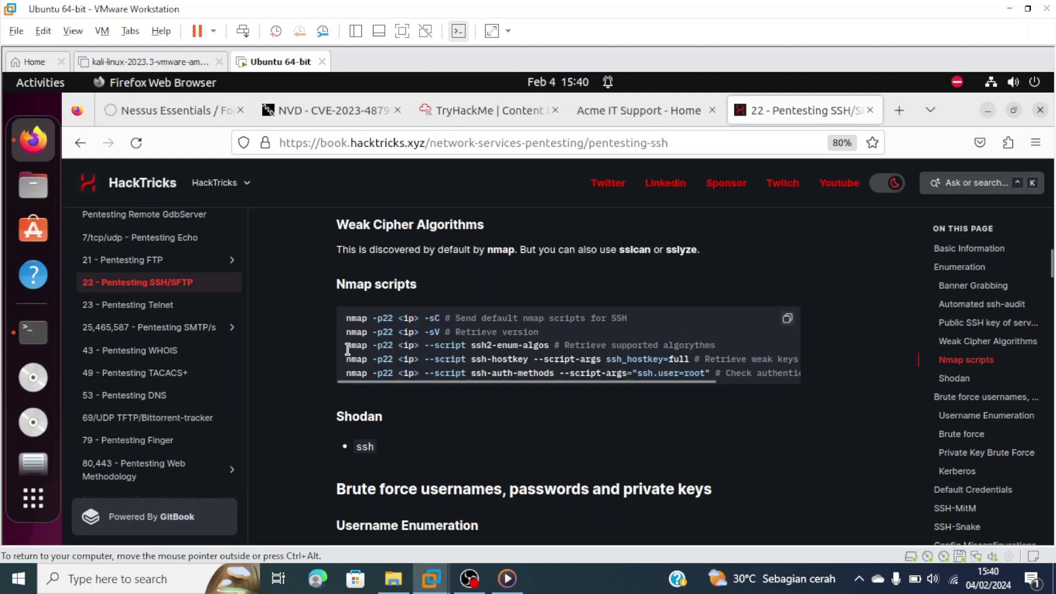
pyautogui.moveTo(348, 345); pyautogui.dragTo(551, 349)
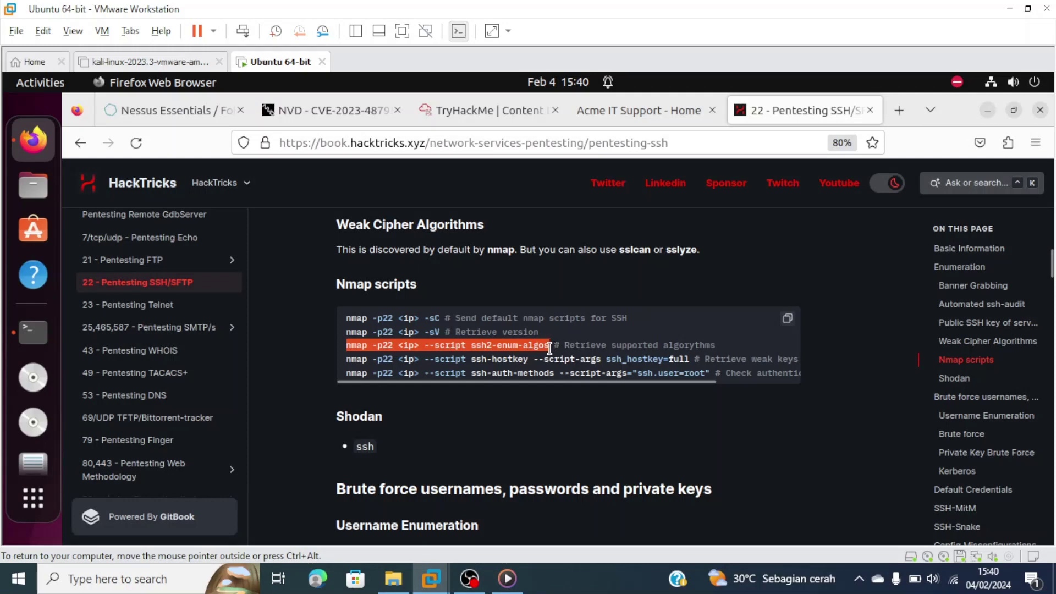
pyautogui.rightClick(427, 350)
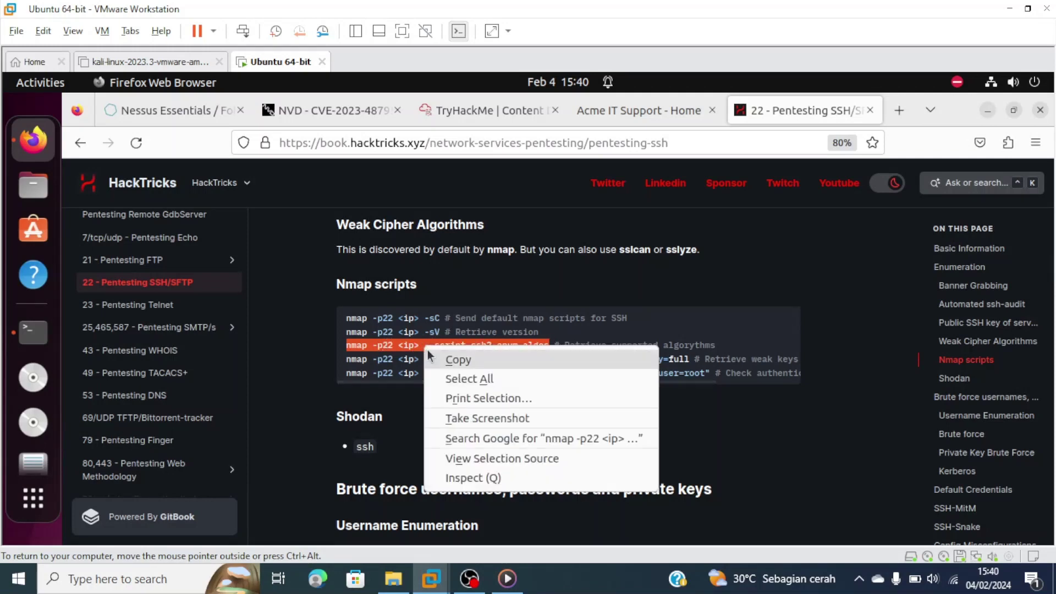
pyautogui.click(440, 360)
# Step: Switch to the terminal, clear its screen and paste the copied nmap ssh2-enum-algos command at the root prompt
pyautogui.hotkey('alt', 'Tab')
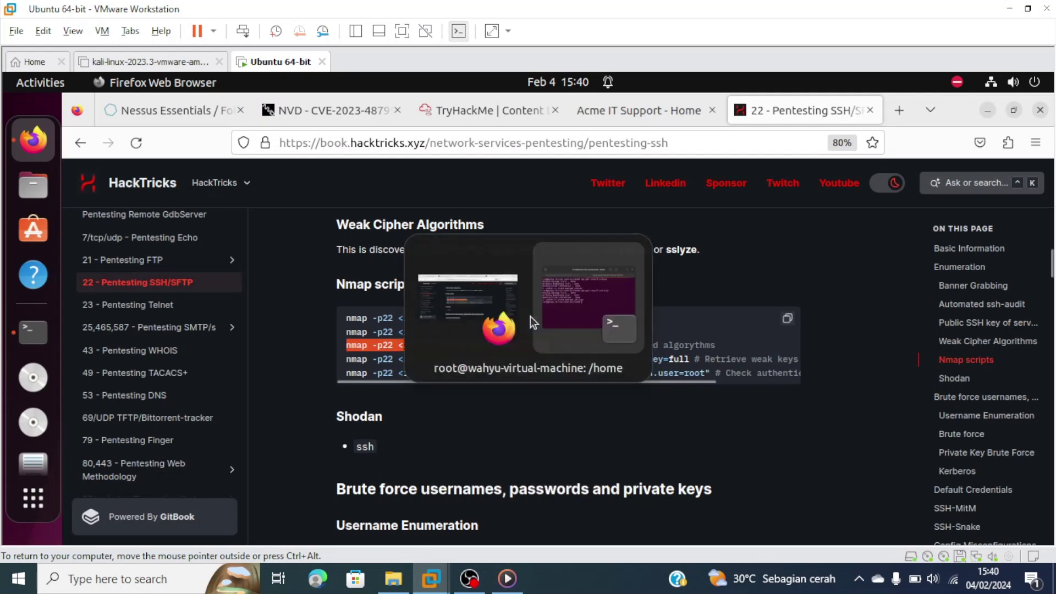
pyautogui.hotkey('ctrl', 'l')
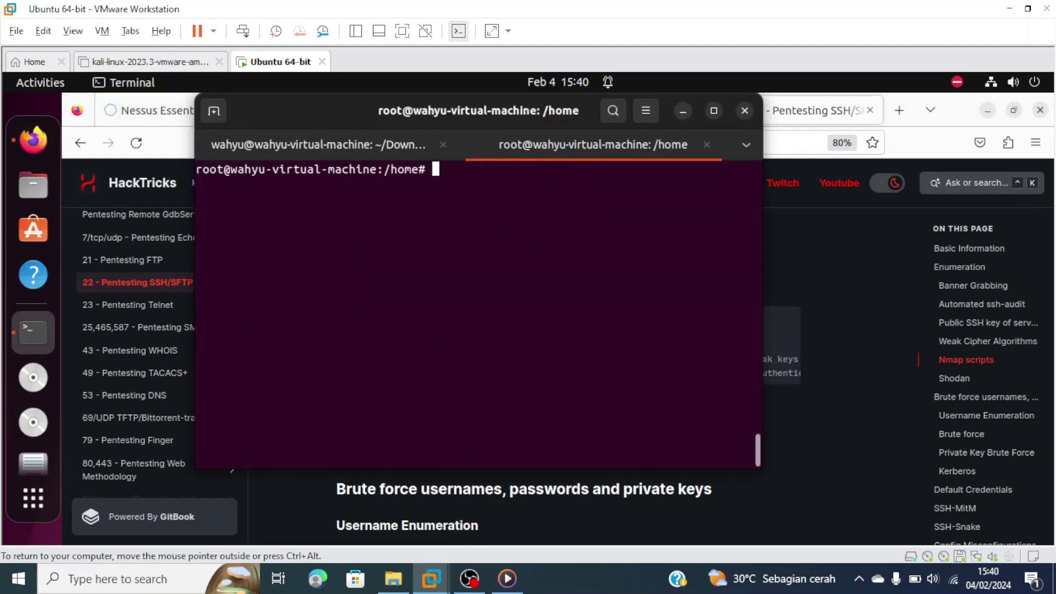
pyautogui.hotkey('ctrl', 'shift', 'v')
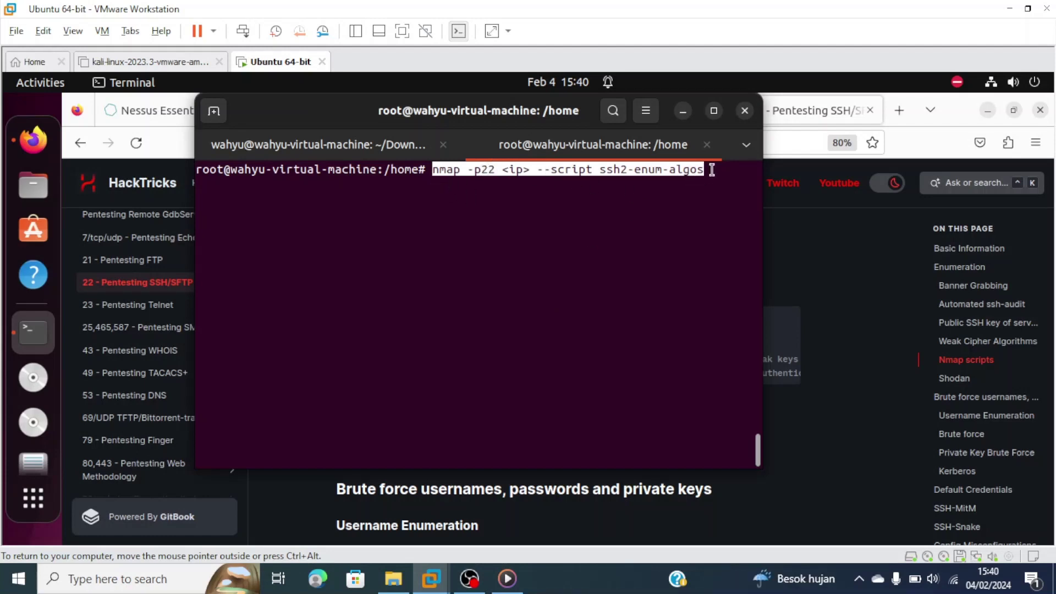
# Step: Remove the "<ip>" placeholder from the pasted nmap command, keeping "-p22" and "--script ssh2-enum-algos"
pyautogui.press('Left')
pyautogui.press('Left')
pyautogui.press('Left')
pyautogui.press('Left')
pyautogui.press('Left')
pyautogui.press('Left')
pyautogui.press('Left')
pyautogui.press('Left')
pyautogui.press('Left')
pyautogui.press('Left')
pyautogui.press('Left')
pyautogui.press('Left')
pyautogui.press('Left')
pyautogui.press('Left')
pyautogui.press('Left')
pyautogui.press('Left')
pyautogui.press('Left')
pyautogui.press('Left')
pyautogui.press('Left')
pyautogui.press('Left')
pyautogui.press('Left')
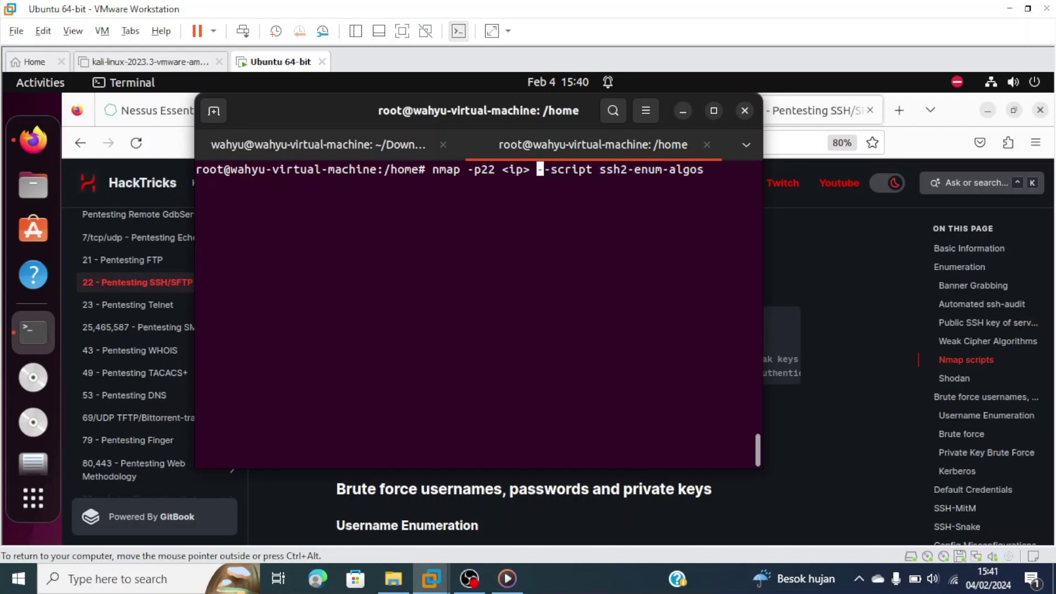
pyautogui.press('BackSpace')
pyautogui.press('BackSpace')
pyautogui.press('BackSpace')
pyautogui.press('BackSpace')
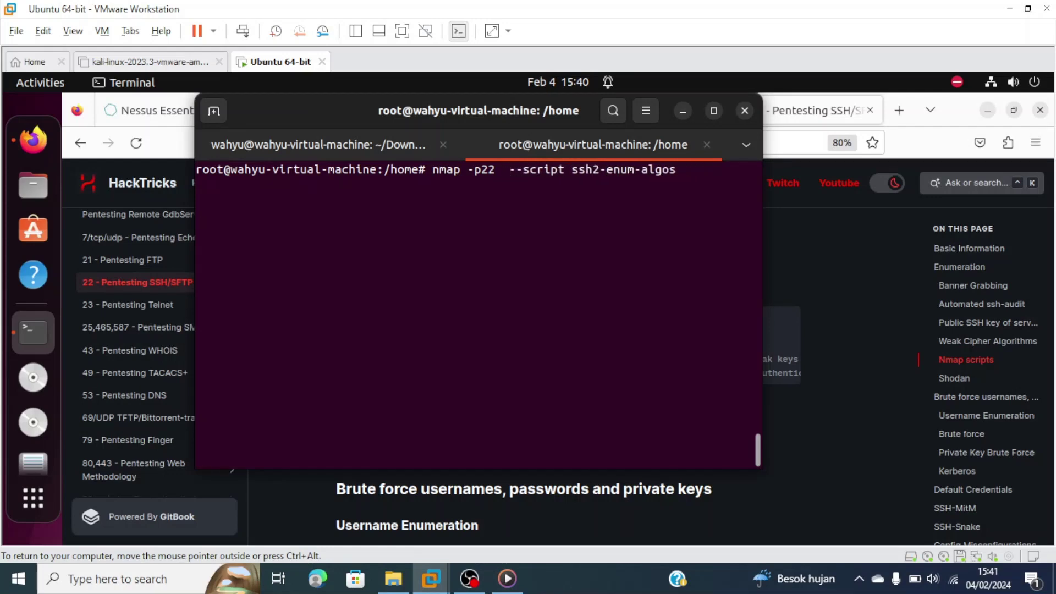
# Step: Copy the target machine's IP address 10.10.197.135 from the TryHackMe room page in the browser
pyautogui.hotkey('alt', 'Tab')
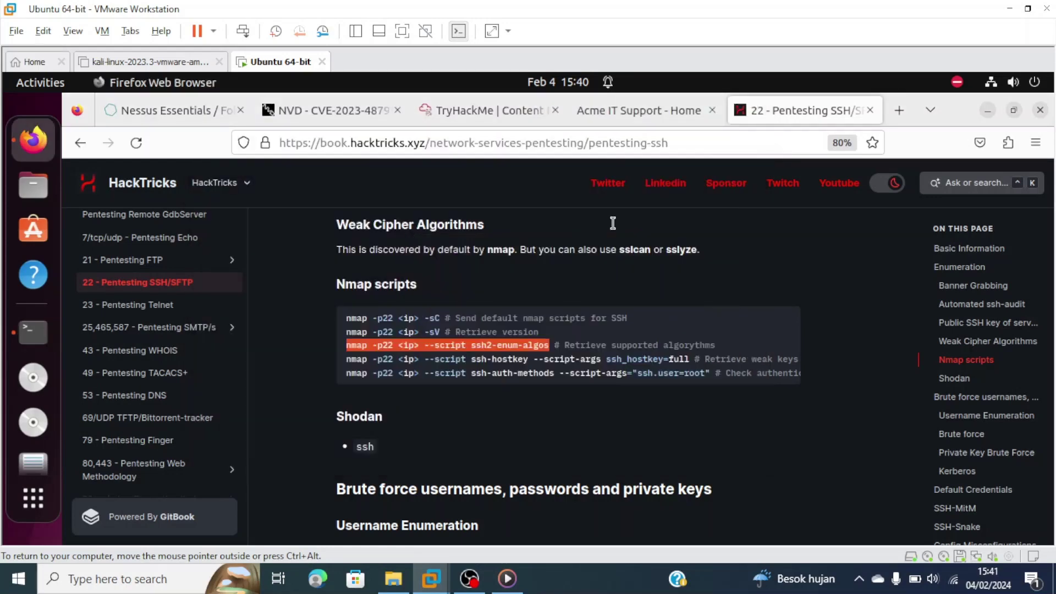
pyautogui.click(434, 121)
pyautogui.doubleClick(452, 196)
pyautogui.hotkey('ctrl', 'c')
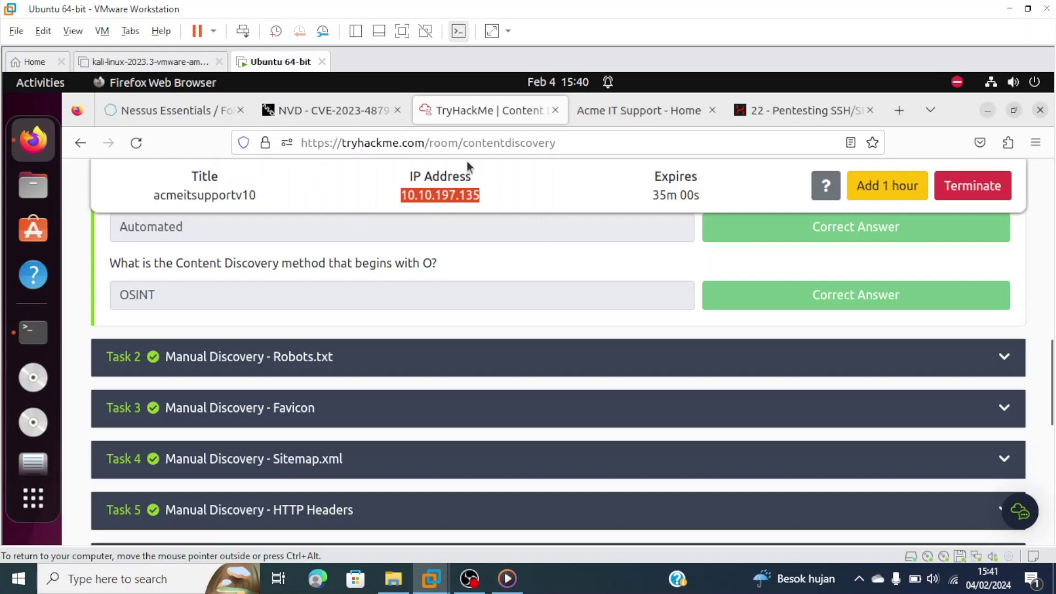
pyautogui.click(376, 188)
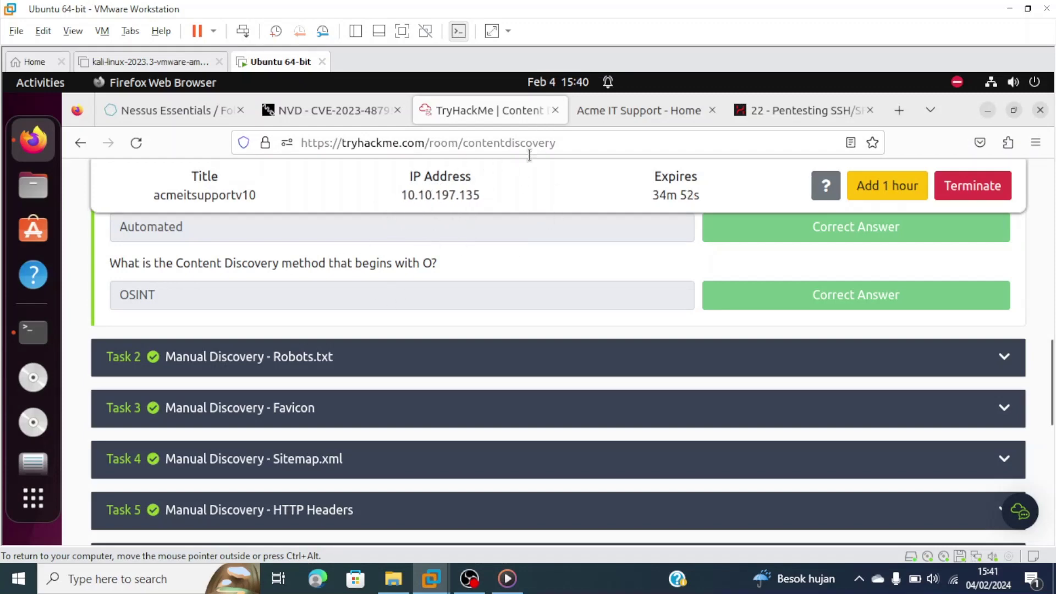
# Step: Switch to the terminal, insert 10.10.197.135 after "-p22" in the nmap ssh2-enum-algos command, run it and raise the verbosity while it scans
pyautogui.hotkey('alt', 'Tab')
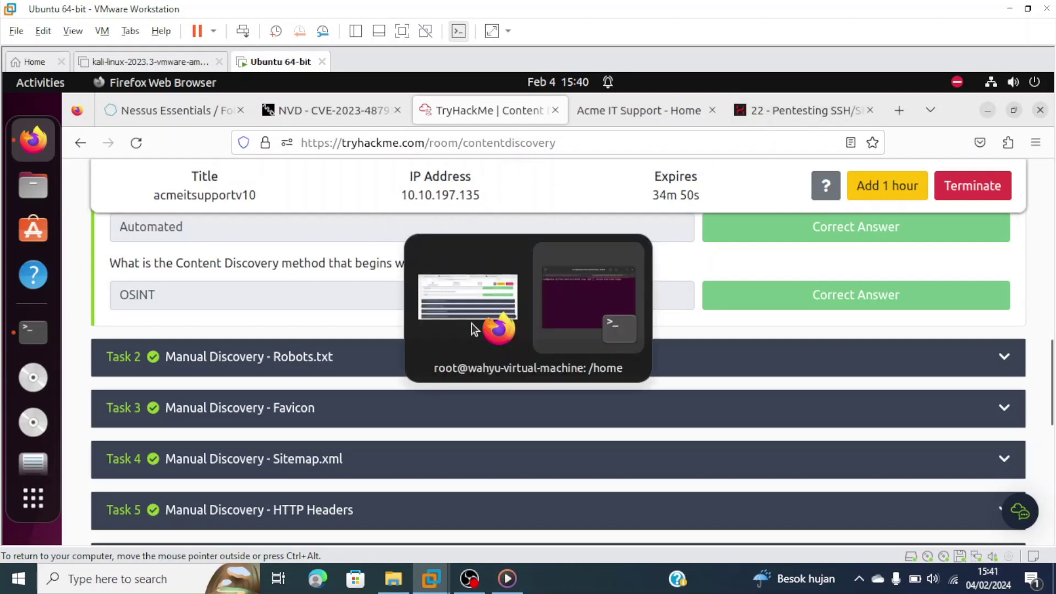
pyautogui.hotkey('ctrl', 'shift', 'v')
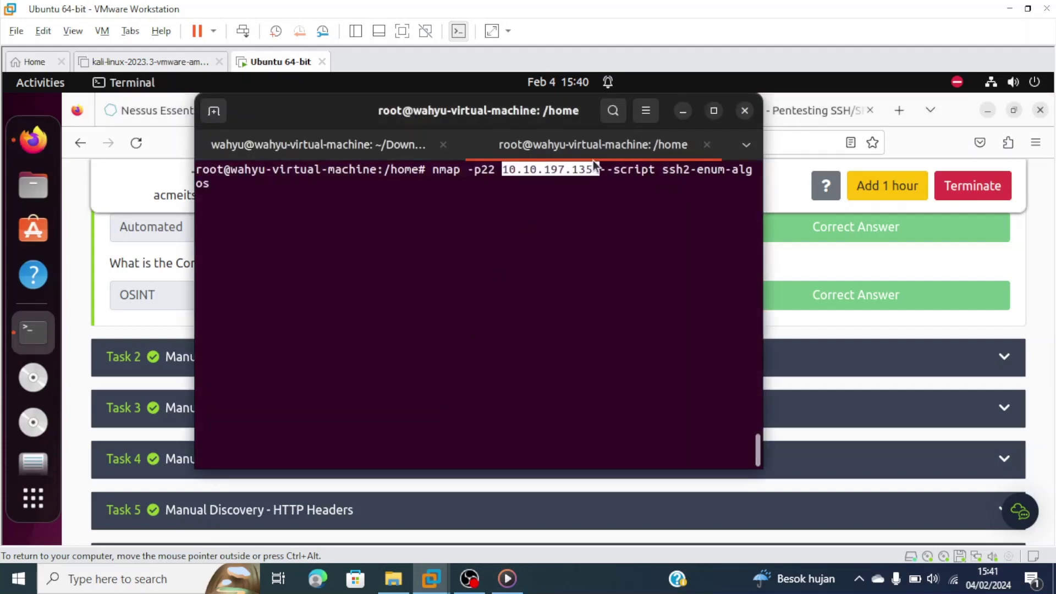
pyautogui.press('Right')
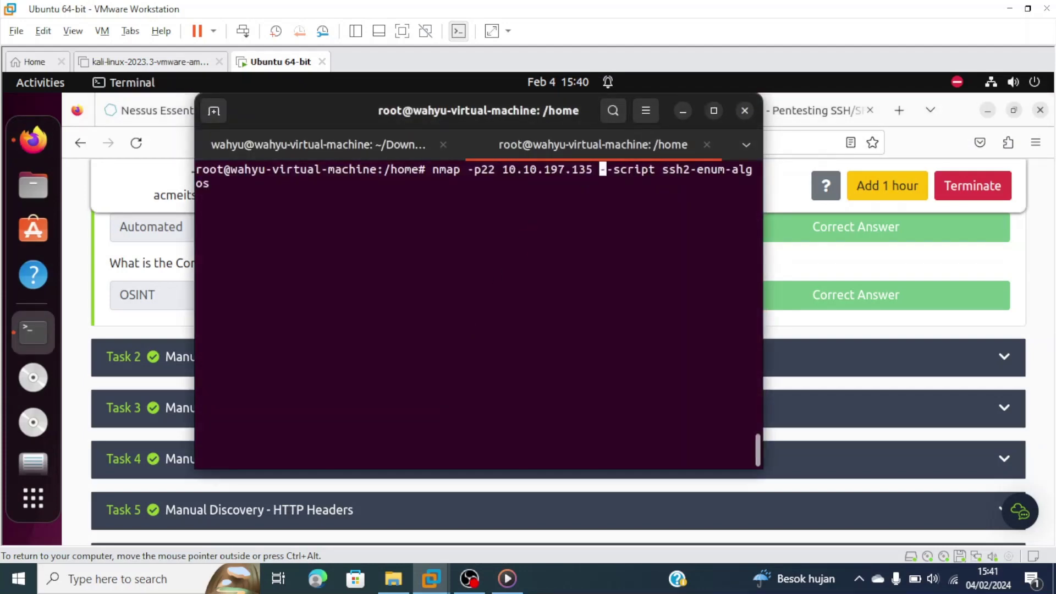
pyautogui.press('Right')
pyautogui.press('Right')
pyautogui.press('Right')
pyautogui.press('Right')
pyautogui.press('Right')
pyautogui.press('Right')
pyautogui.press('Right')
pyautogui.press('Right')
pyautogui.press('Right')
pyautogui.press('Right')
pyautogui.press('Right')
pyautogui.press('Right')
pyautogui.press('Right')
pyautogui.press('Right')
pyautogui.press('Right')
pyautogui.press('Right')
pyautogui.press('Right')
pyautogui.press('Right')
pyautogui.press('End')
pyautogui.press('Return')
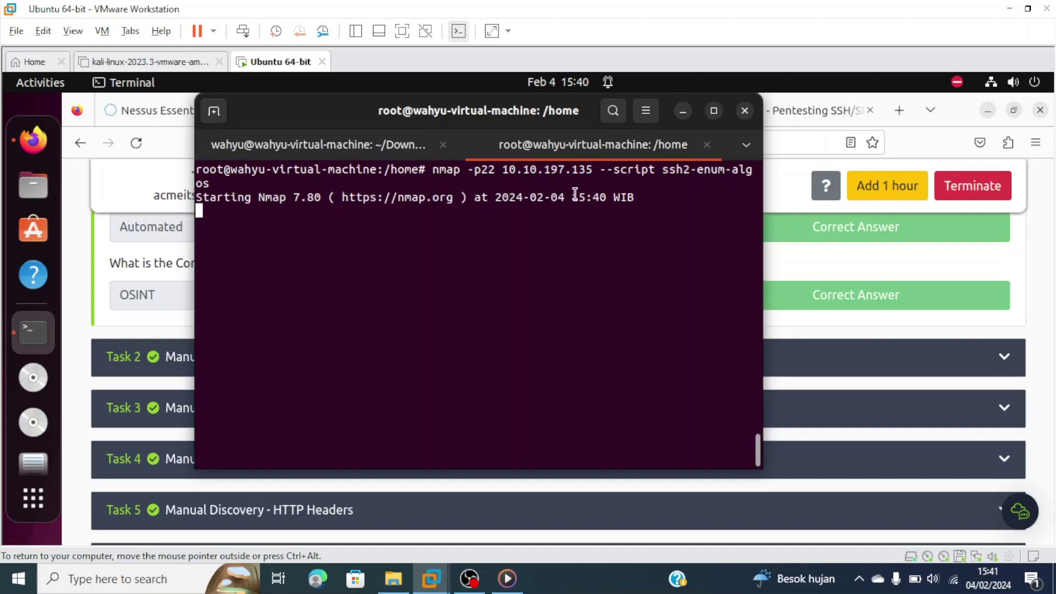
pyautogui.press('v')
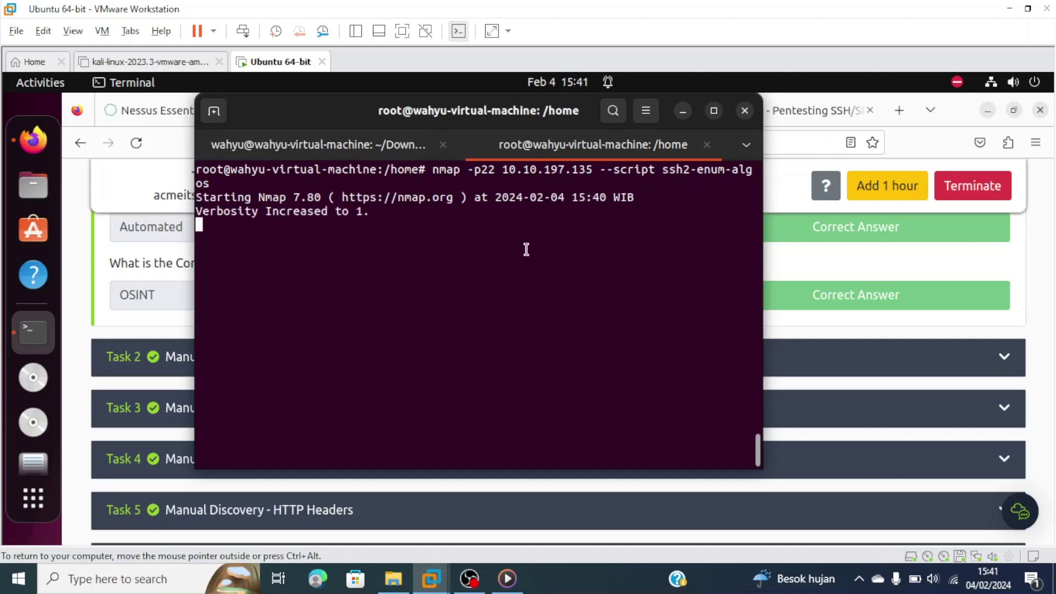
# Step: Minimize the terminal and return to the Terrapin finding in the Nessus scan to look it over
pyautogui.click(683, 111)
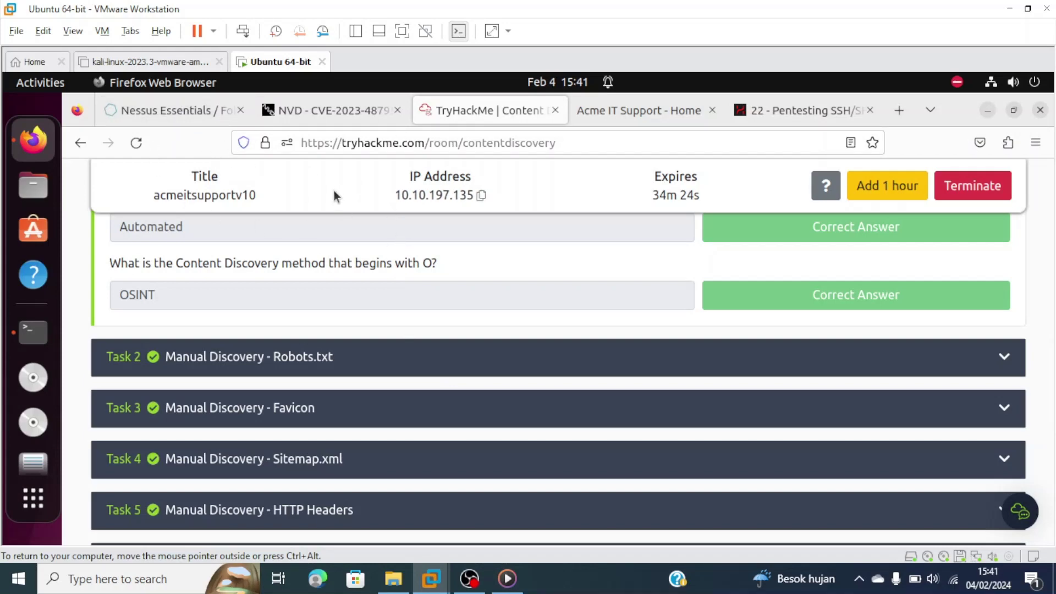
pyautogui.click(163, 110)
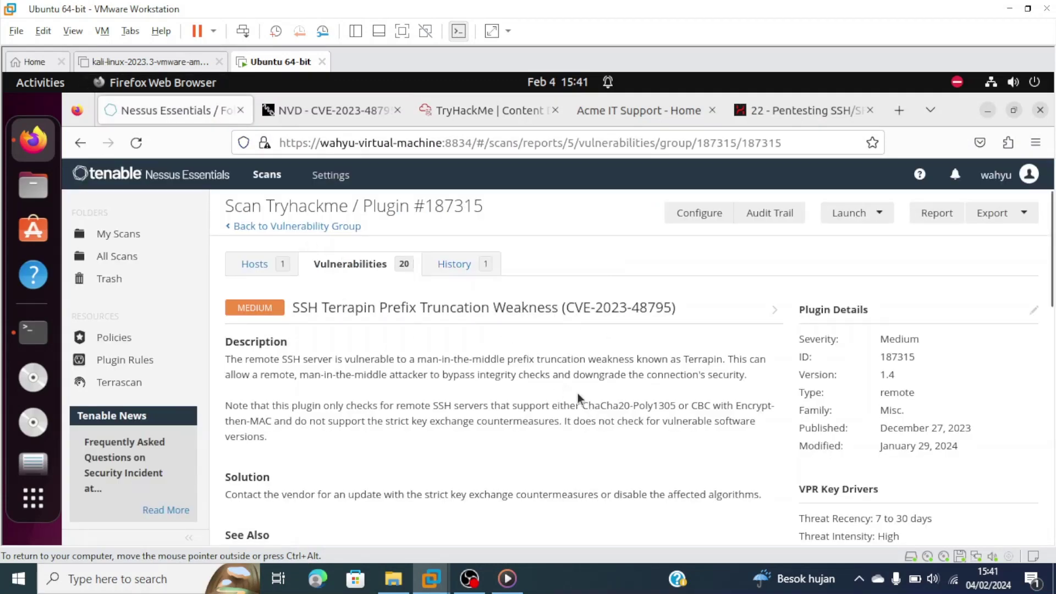
pyautogui.scroll(-2, 523, 350)
pyautogui.scroll(2, 373, 323)
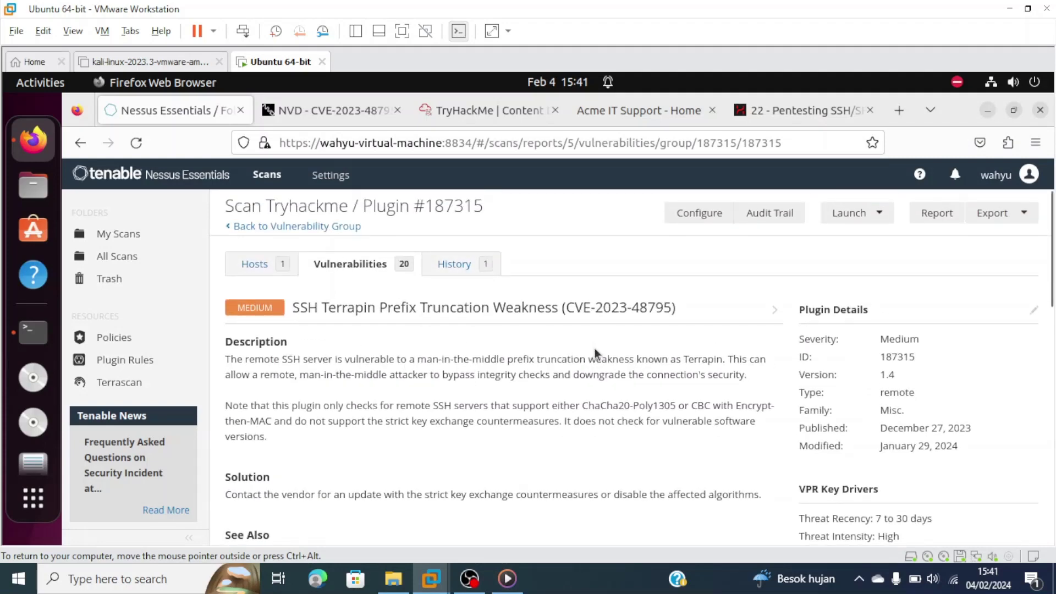
# Step: Generate an HTML report of the Terrapin vulnerability with the "Detailed Vulnerabilities By Host" template
pyautogui.click(1025, 215)
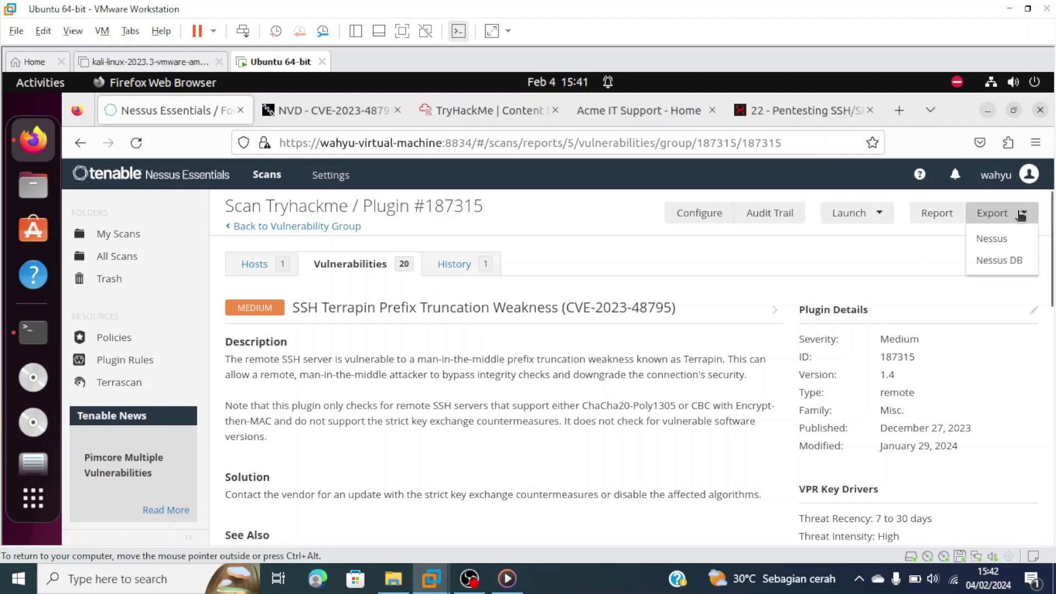
pyautogui.click(1024, 214)
pyautogui.click(935, 215)
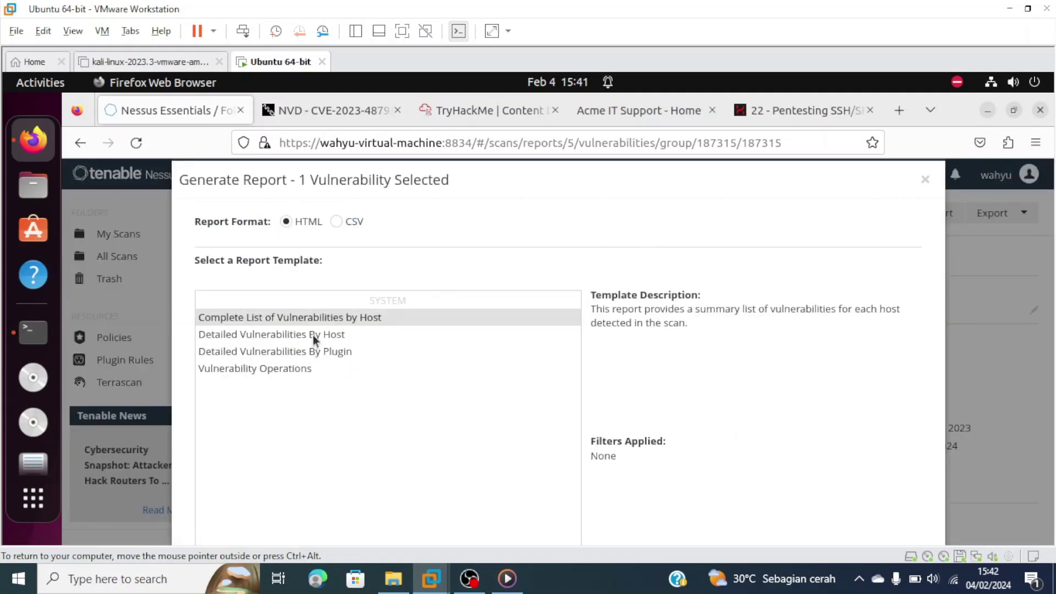
pyautogui.click(277, 335)
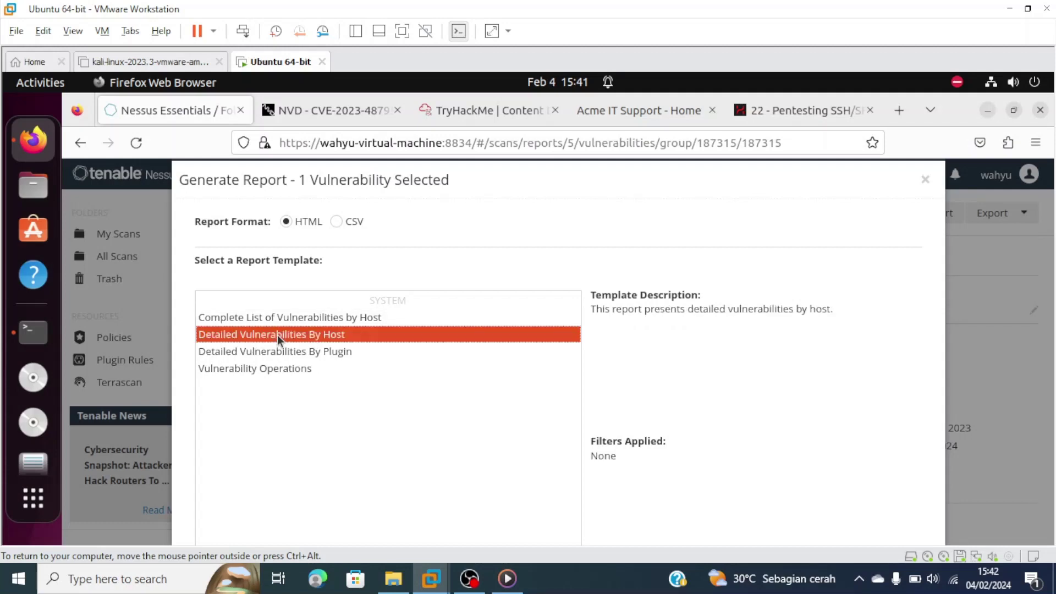
pyautogui.hotkey('ctrl', '-')
pyautogui.hotkey('ctrl', '-')
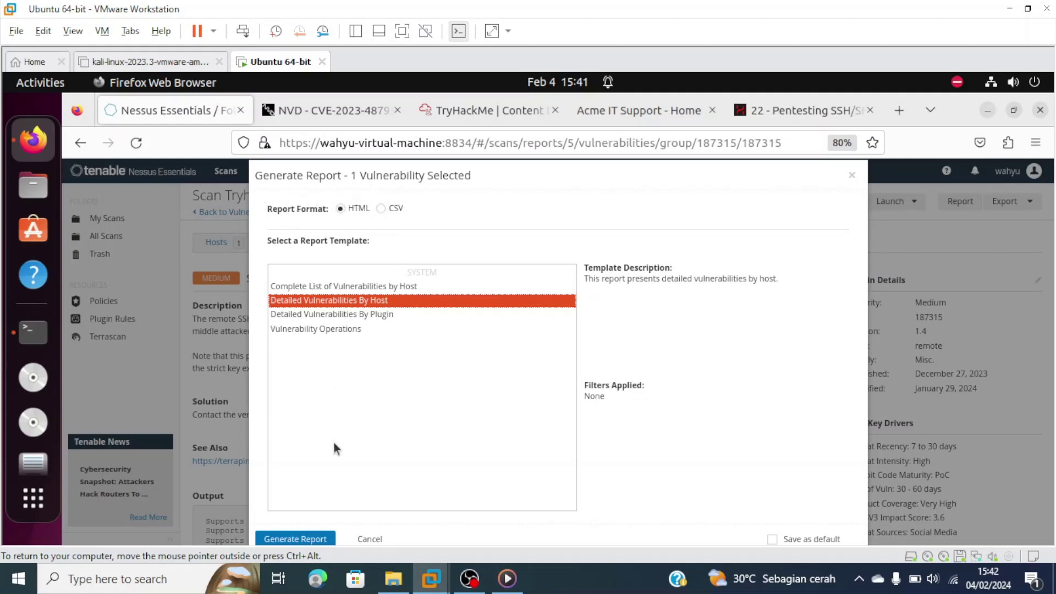
pyautogui.click(302, 539)
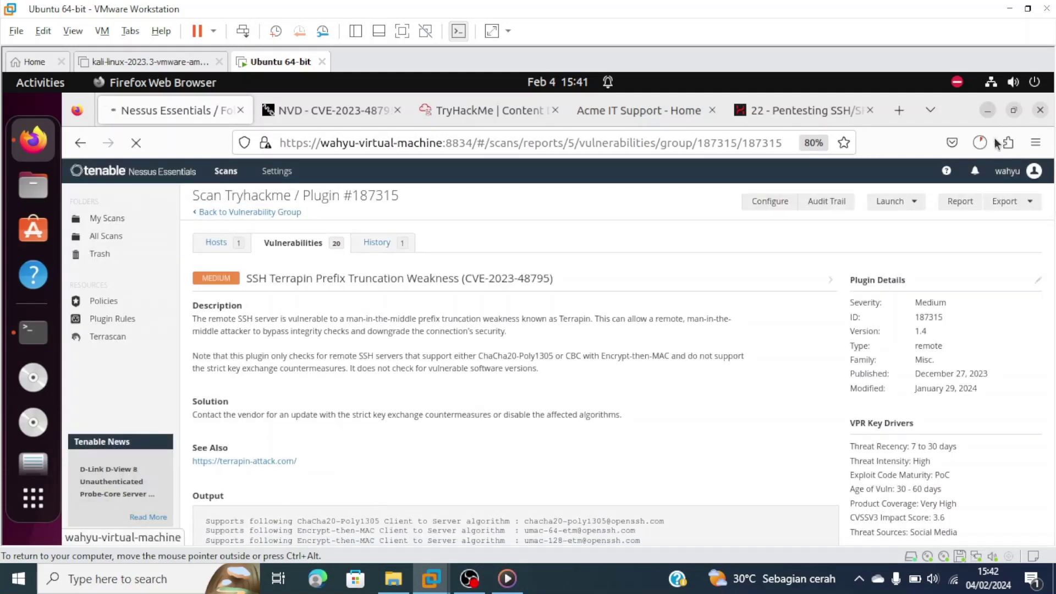
# Step: Open the downloaded report file "Scan Tryhackme_r7z567.html" in the browser
pyautogui.click(981, 145)
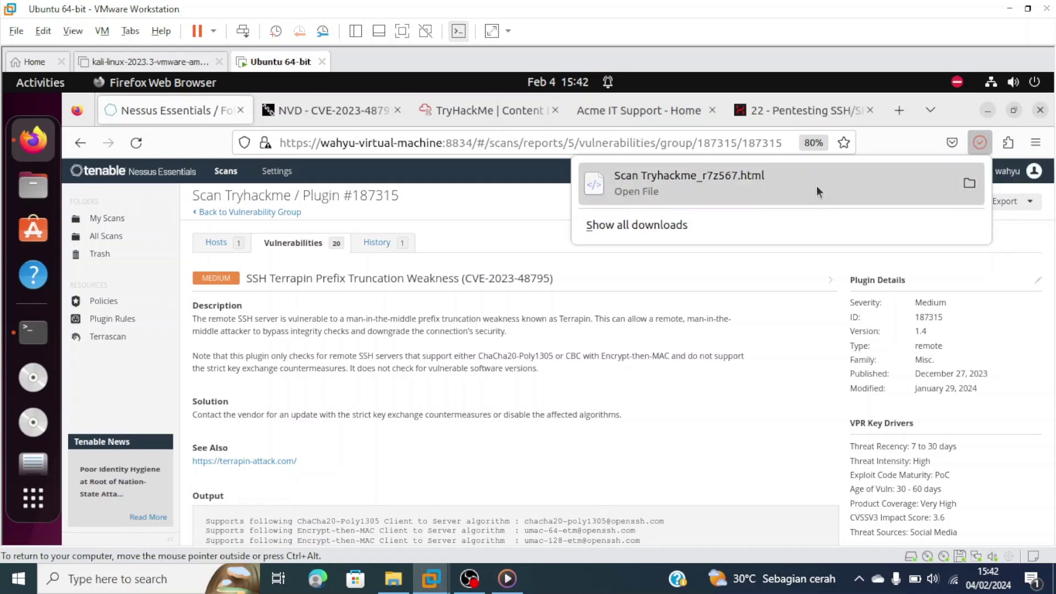
pyautogui.click(832, 179)
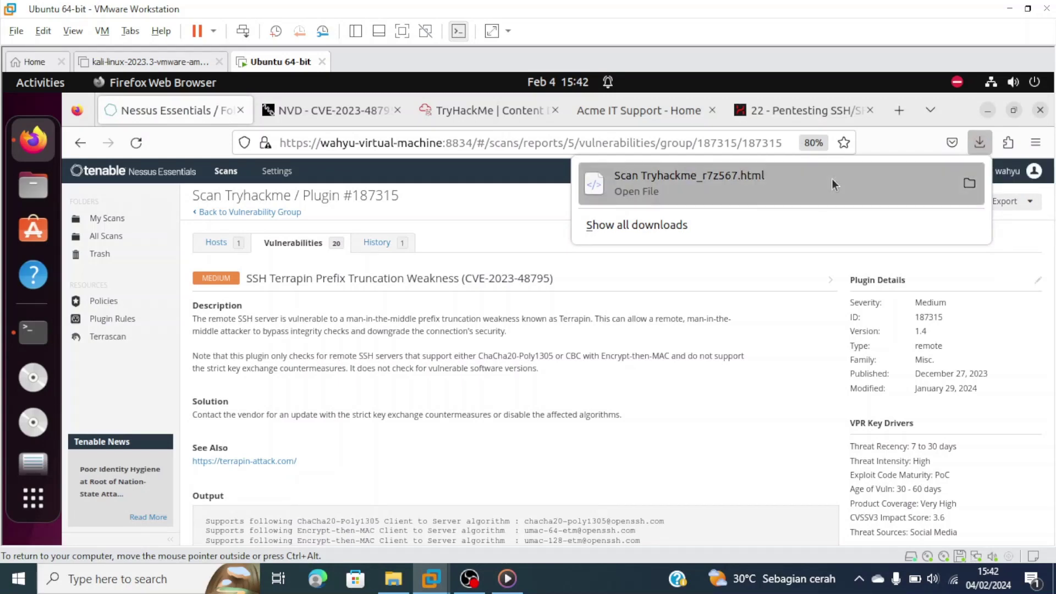
pyautogui.click(735, 175)
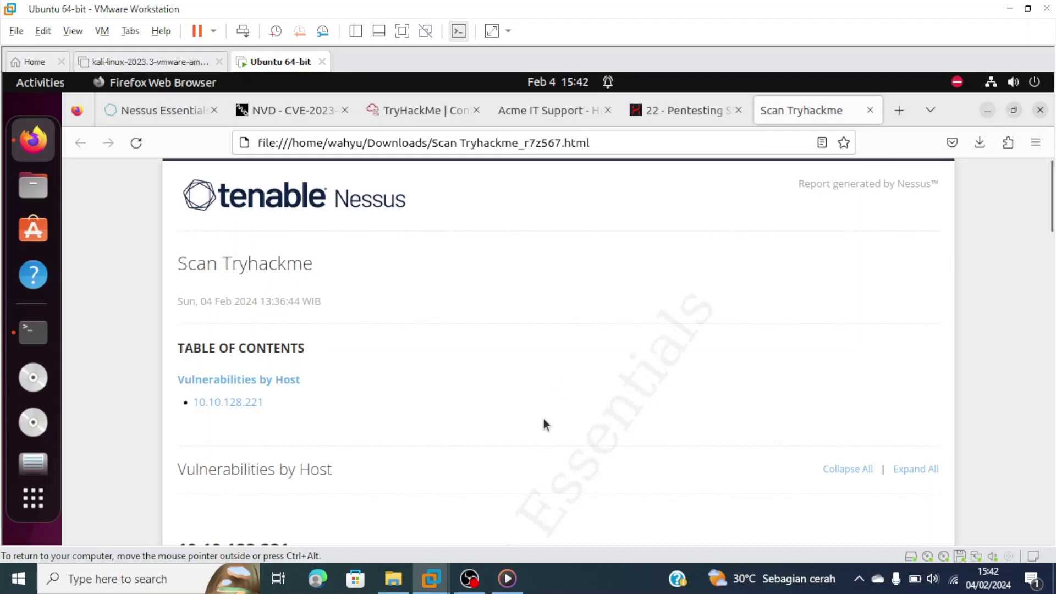
# Step: Read through the exported report's severity summary, scan and host information, and the Terrapin finding's description, solution, risk factor and CVSS scores
pyautogui.scroll(-4, 544, 423)
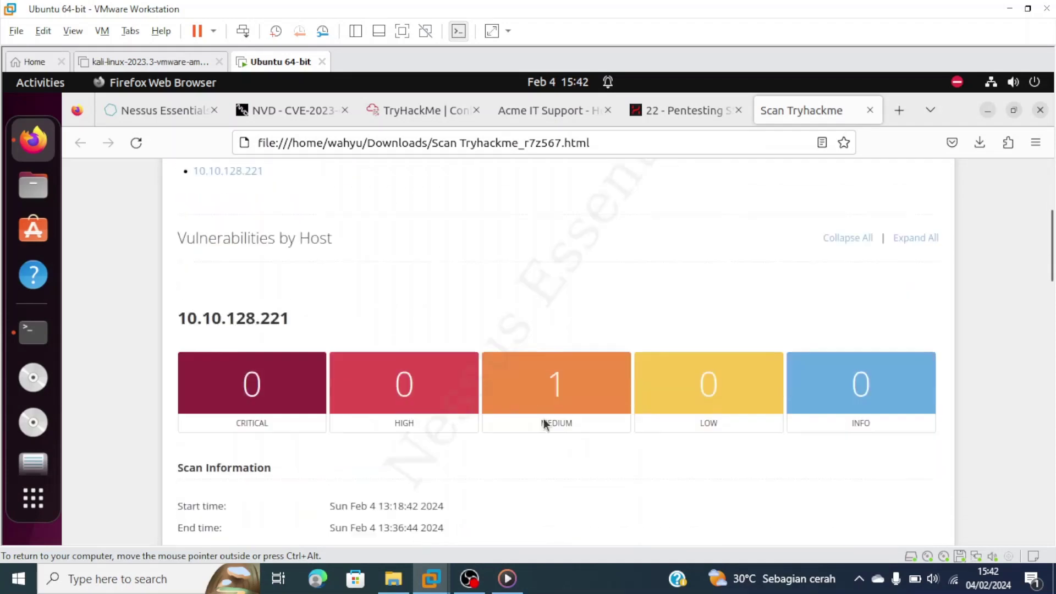
pyautogui.scroll(-2, 543, 424)
pyautogui.scroll(6, 542, 366)
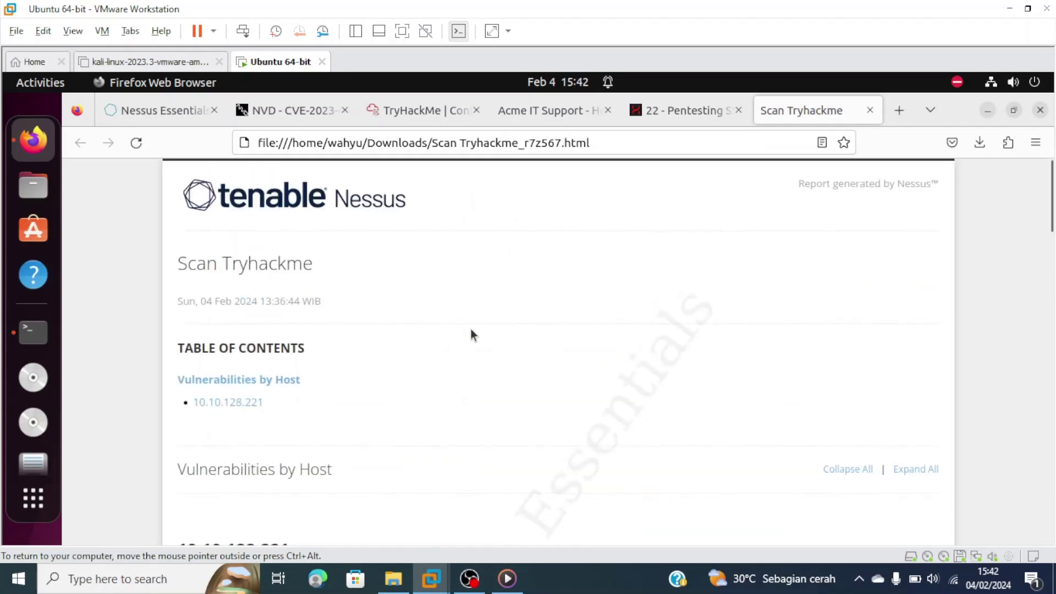
pyautogui.scroll(-8, 468, 358)
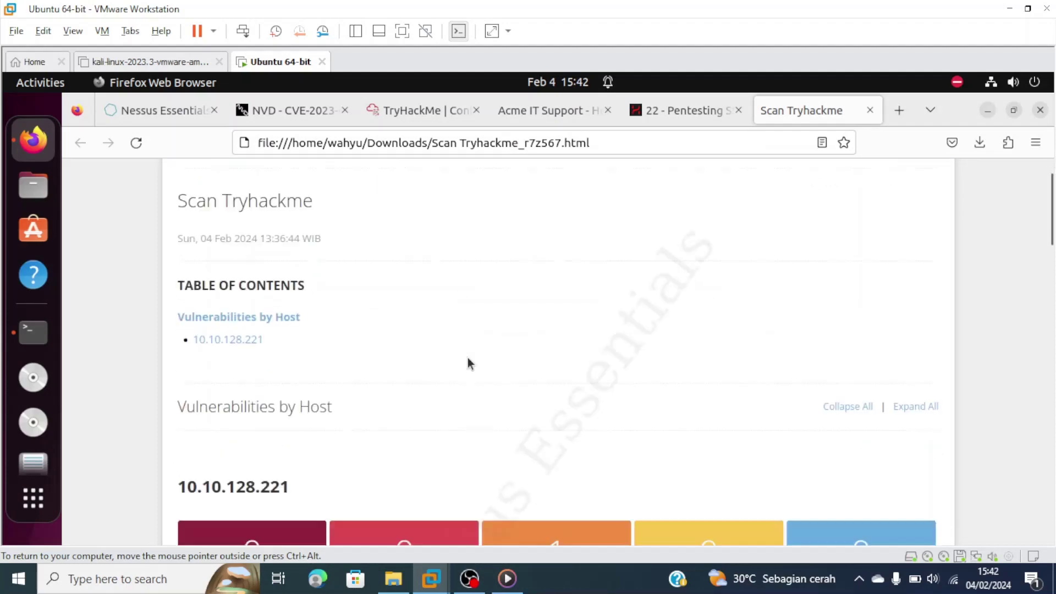
pyautogui.scroll(-1, 448, 372)
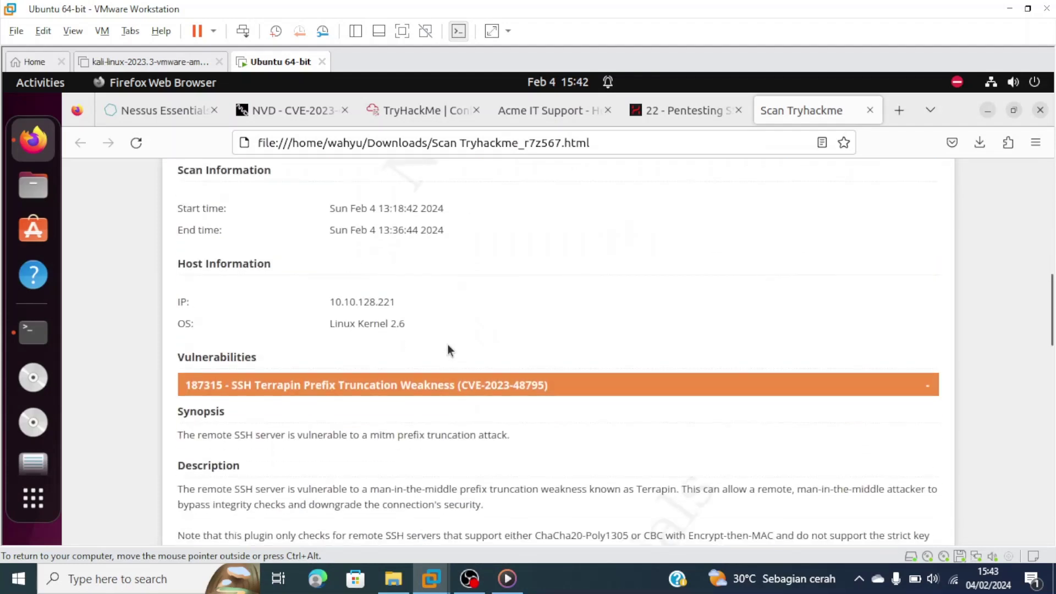
pyautogui.scroll(-3, 447, 345)
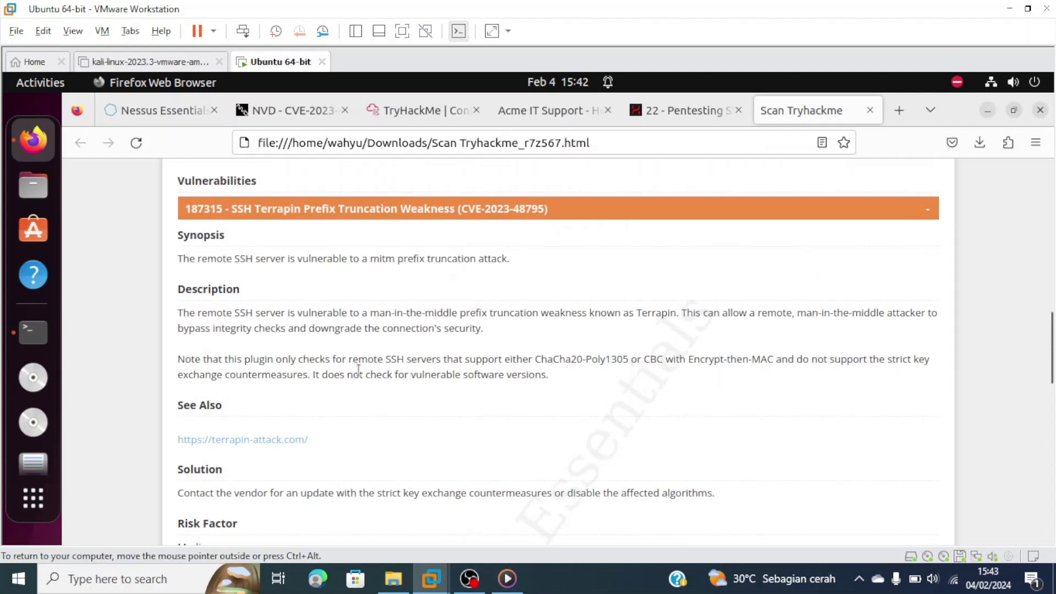
pyautogui.scroll(-8, 359, 374)
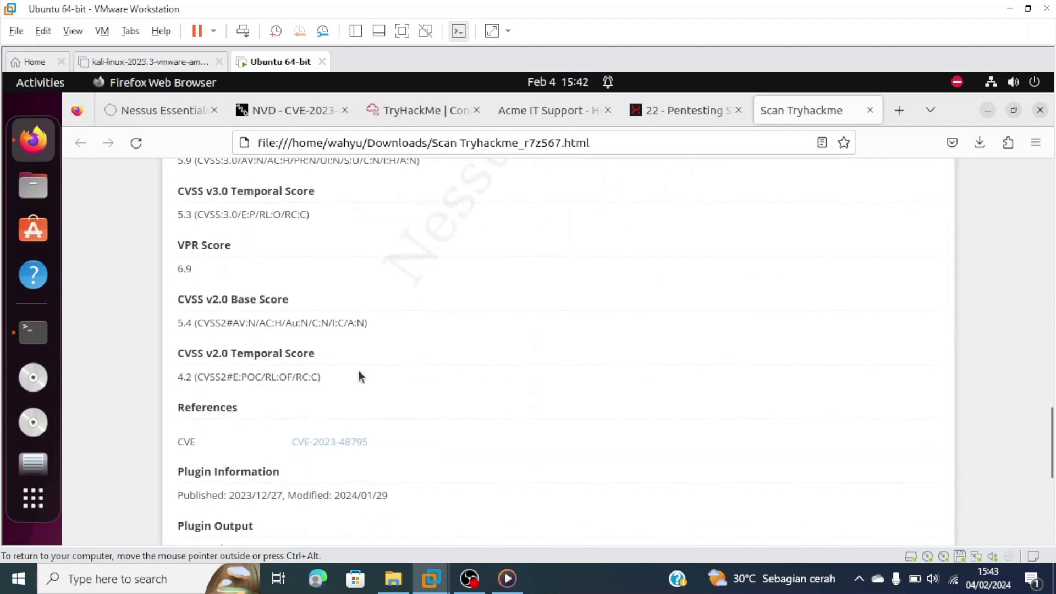
pyautogui.scroll(7, 359, 372)
pyautogui.scroll(-7, 359, 372)
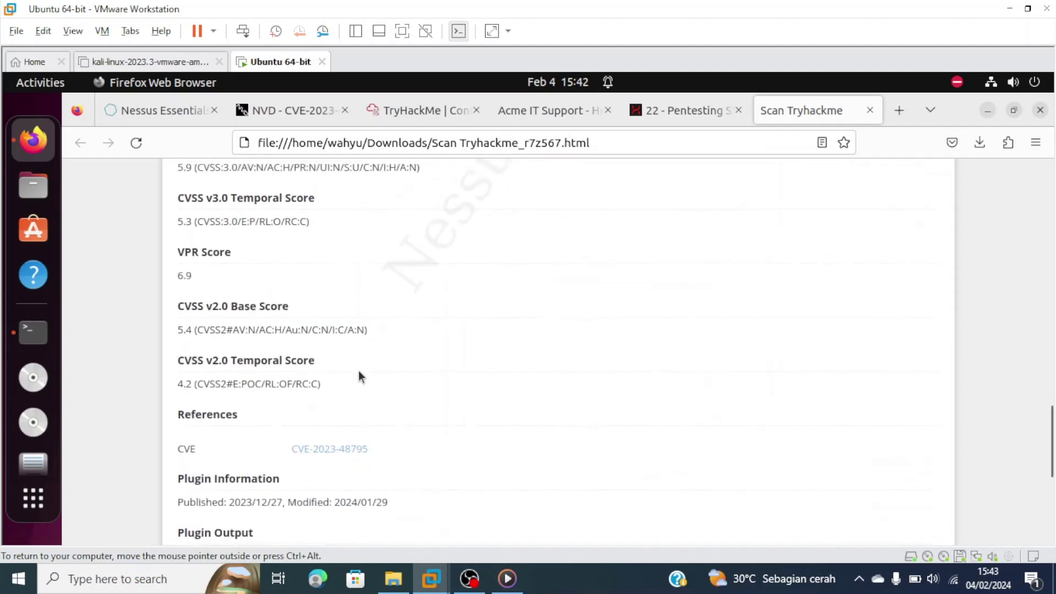
pyautogui.scroll(13, 359, 371)
pyautogui.scroll(-2, 196, 438)
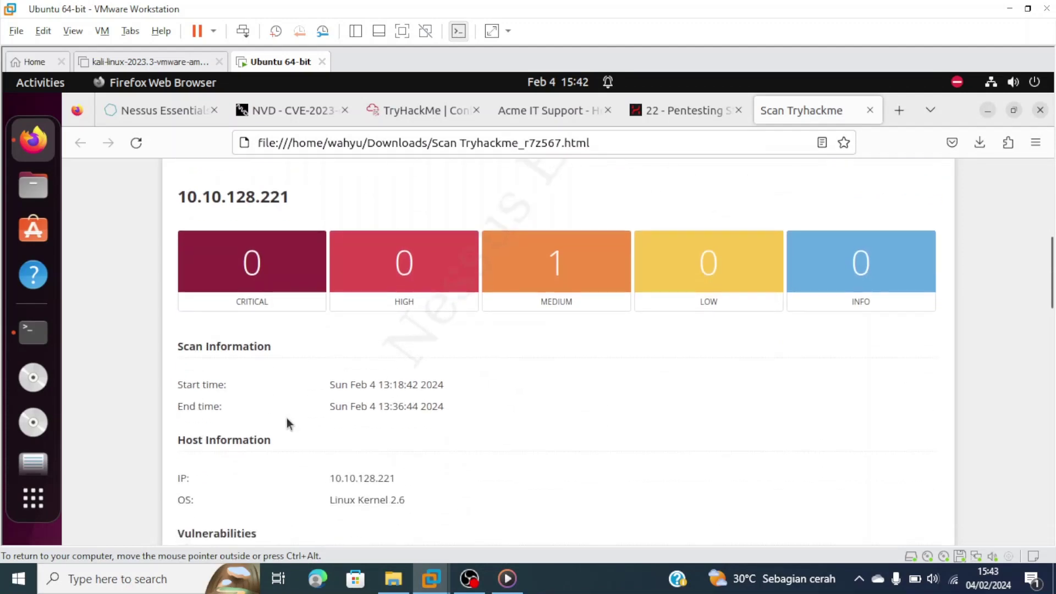
pyautogui.scroll(5, 323, 361)
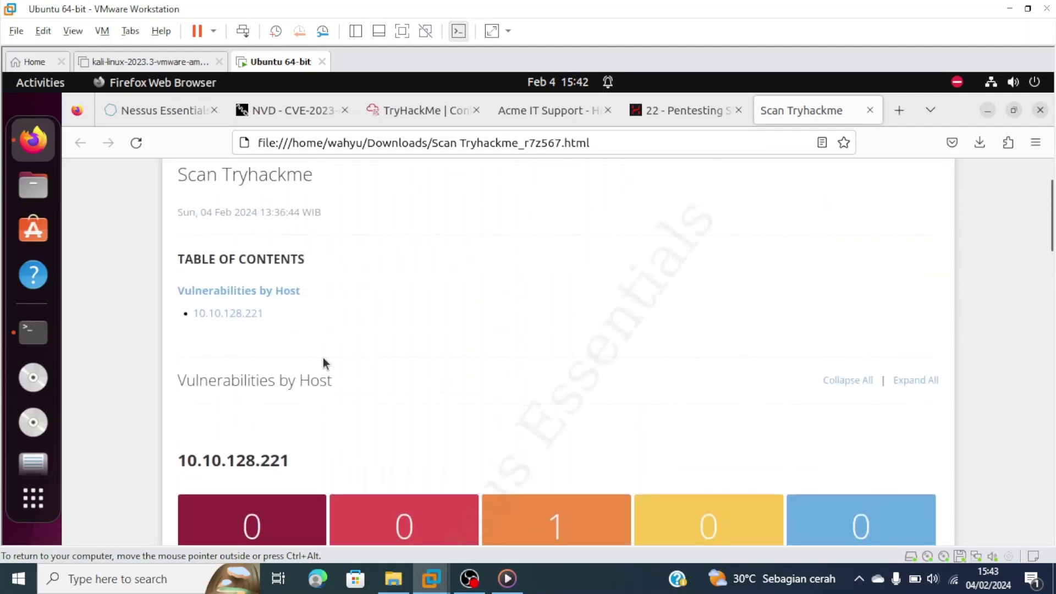
pyautogui.scroll(-6, 323, 361)
pyautogui.scroll(-5, 363, 319)
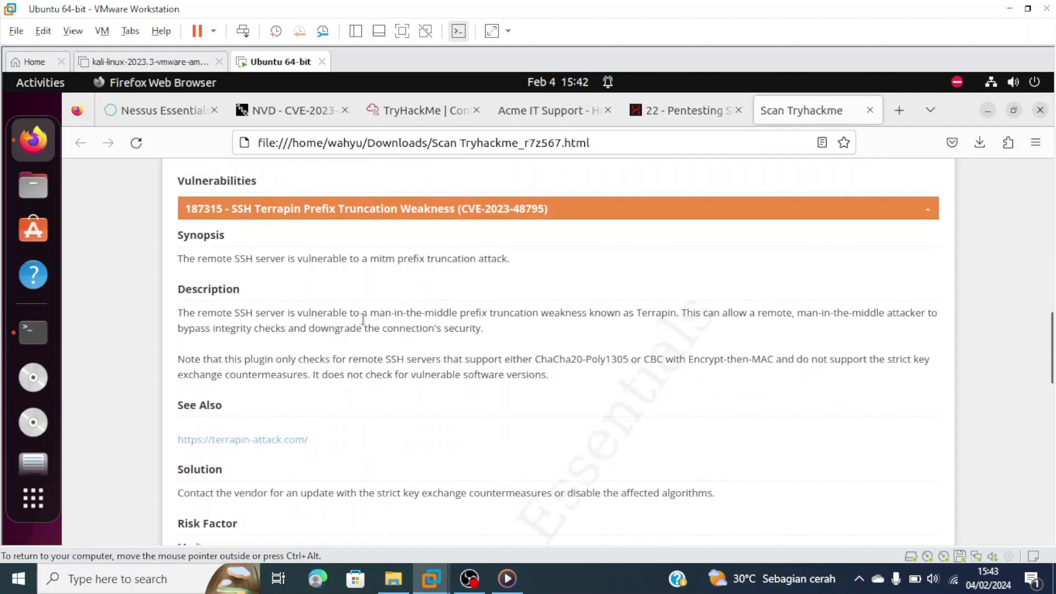
pyautogui.scroll(-5, 357, 352)
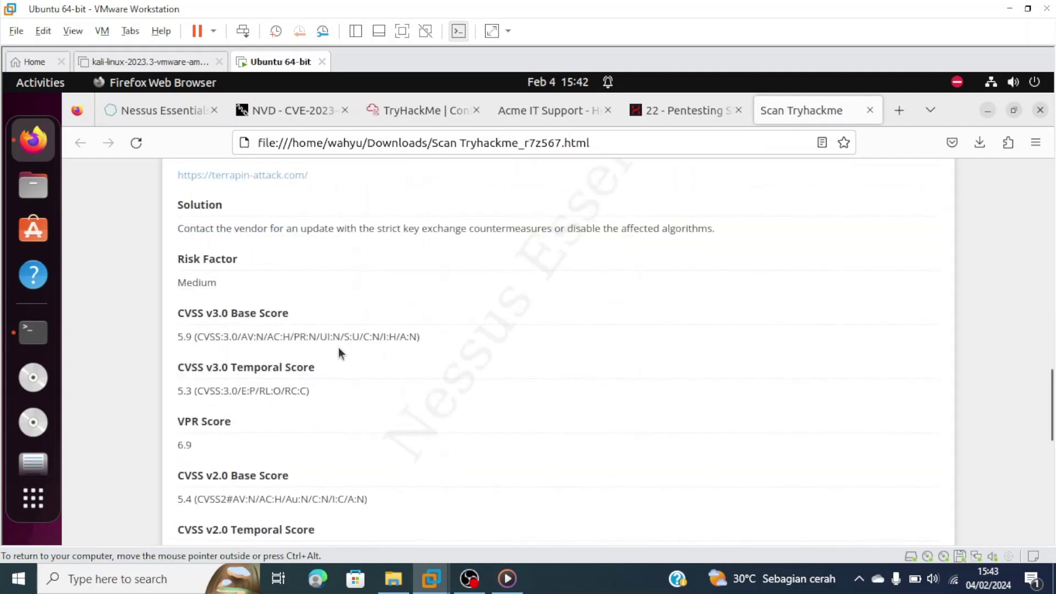
pyautogui.scroll(6, 337, 347)
pyautogui.scroll(4, 311, 325)
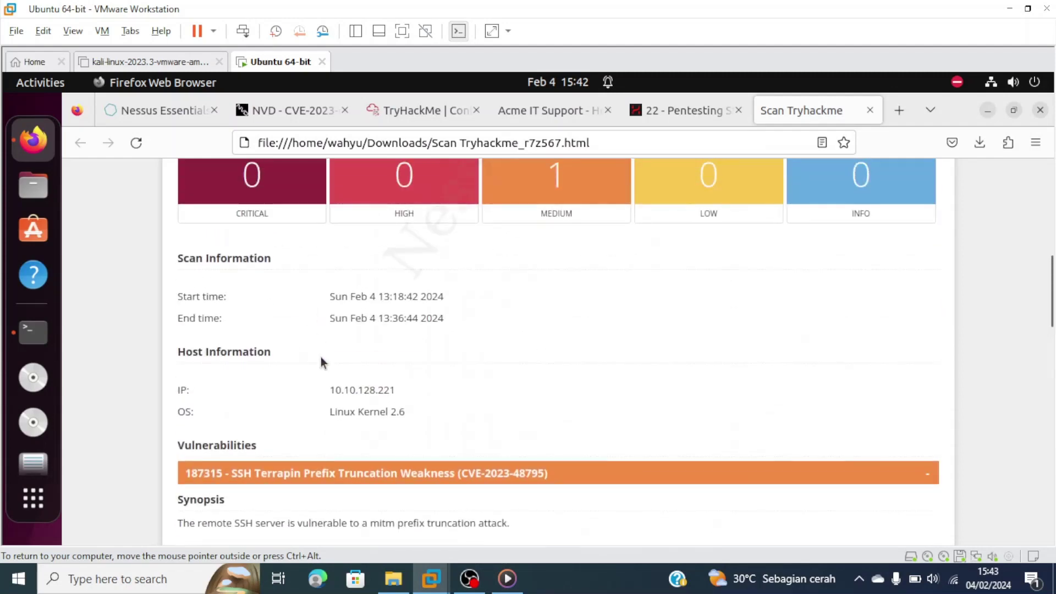
pyautogui.scroll(2, 321, 359)
pyautogui.scroll(-6, 322, 357)
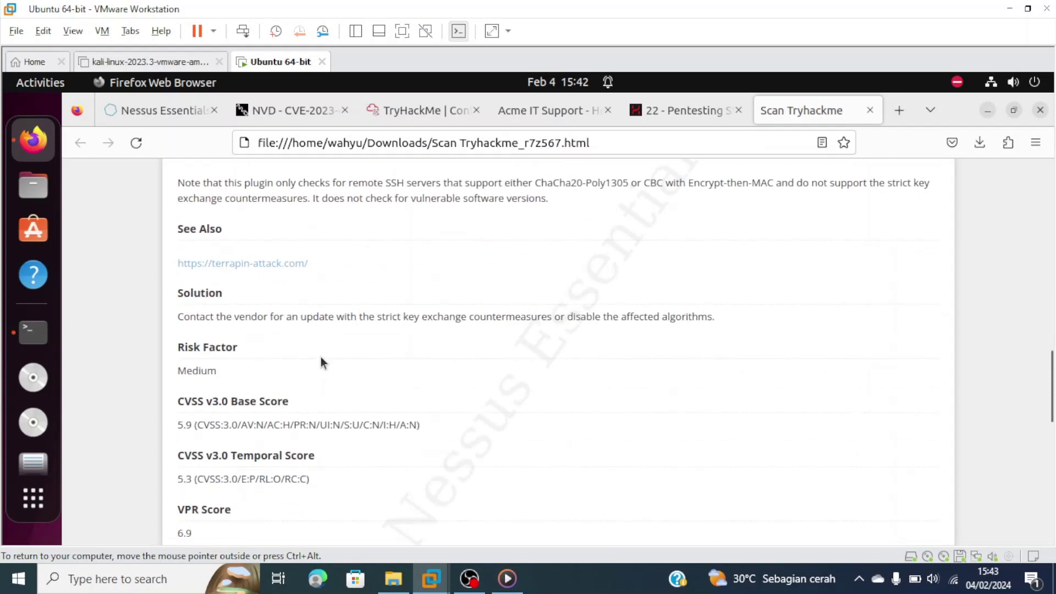
pyautogui.scroll(5, 223, 322)
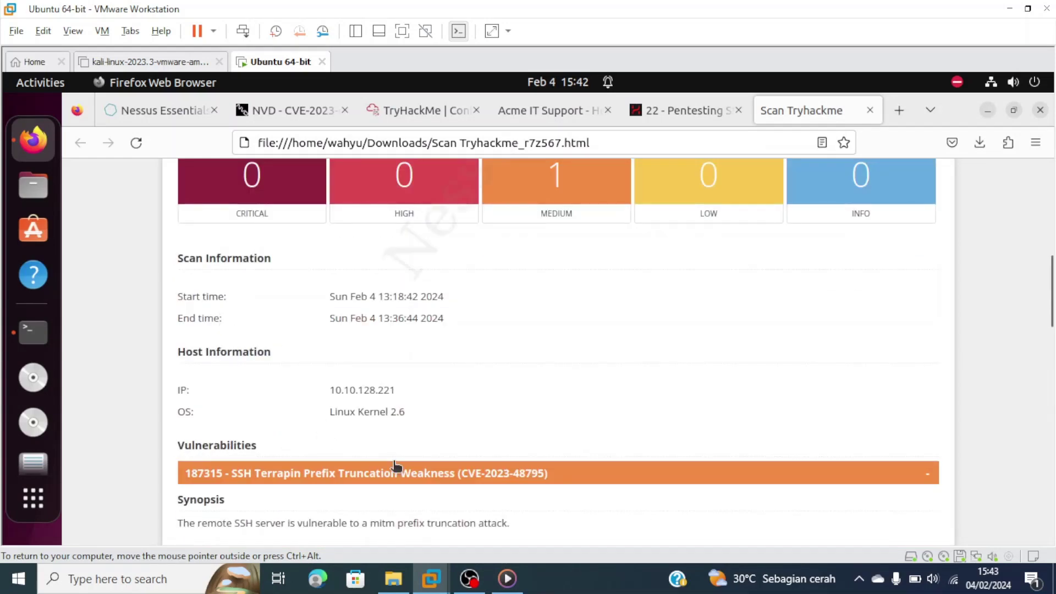
pyautogui.scroll(-4, 395, 466)
pyautogui.scroll(-3, 361, 348)
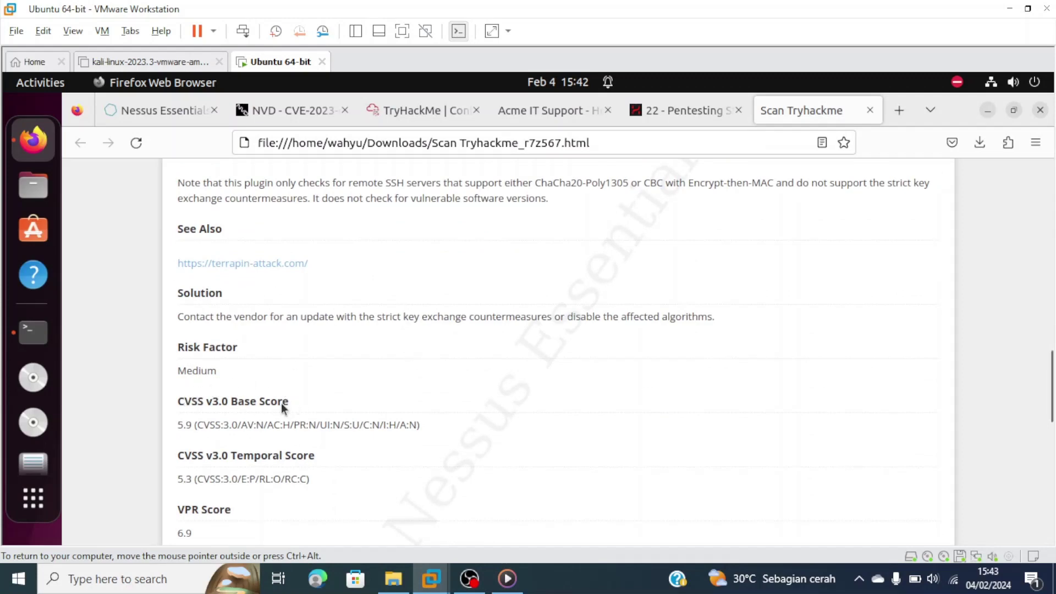
pyautogui.moveTo(174, 421); pyautogui.dragTo(193, 421)
pyautogui.scroll(-3, 401, 410)
pyautogui.scroll(15, 421, 375)
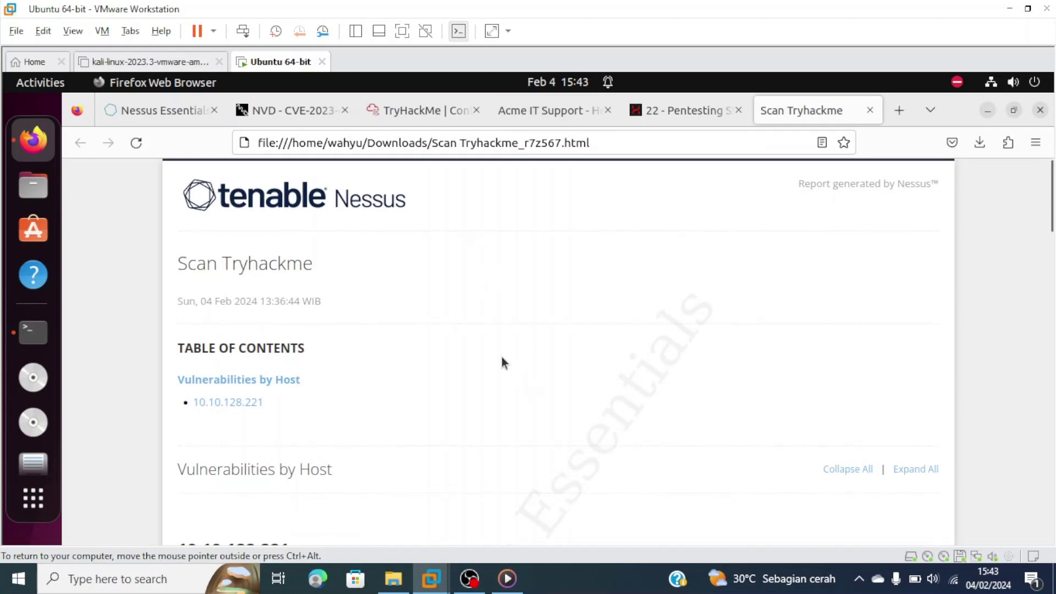
# Step: Return to the Nessus Terrapin finding, and bring up the terminal to examine the 22/tcp ssh entry in the ssh2-enum-algos output
pyautogui.click(158, 115)
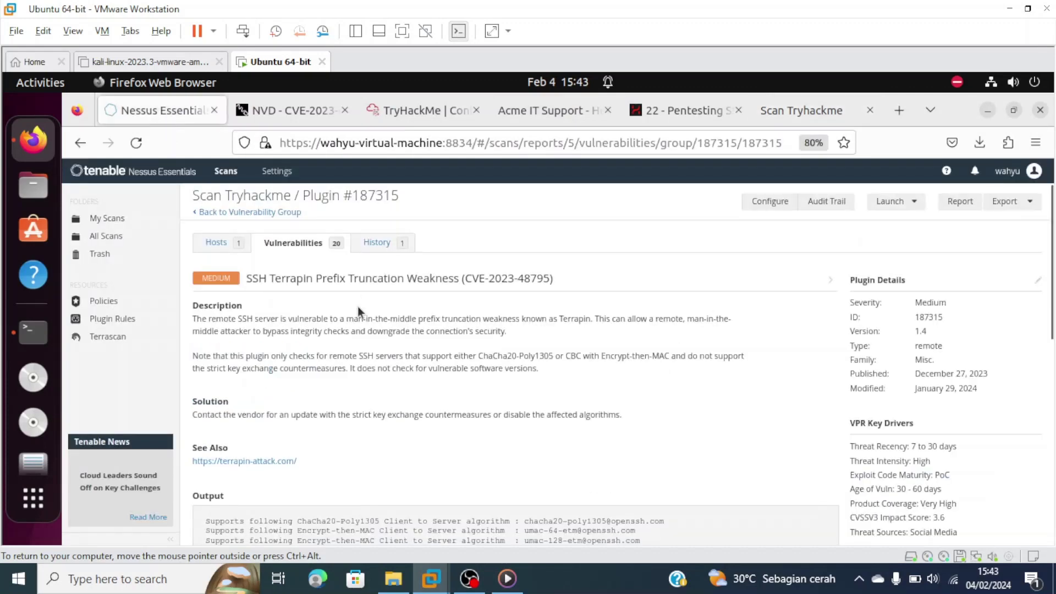
pyautogui.hotkey('ctrl', '+')
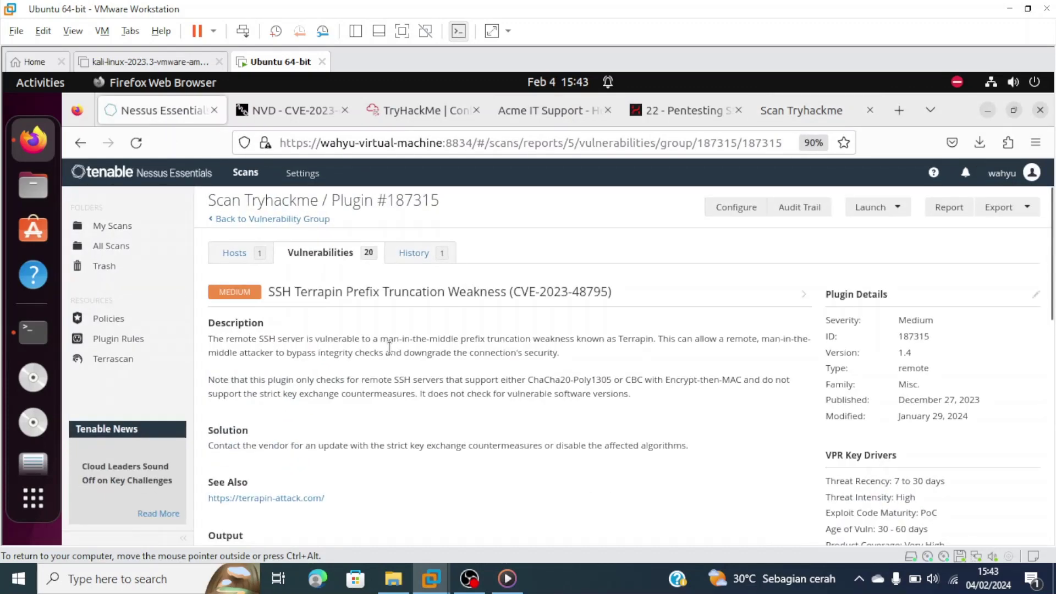
pyautogui.hotkey('alt', 'Tab')
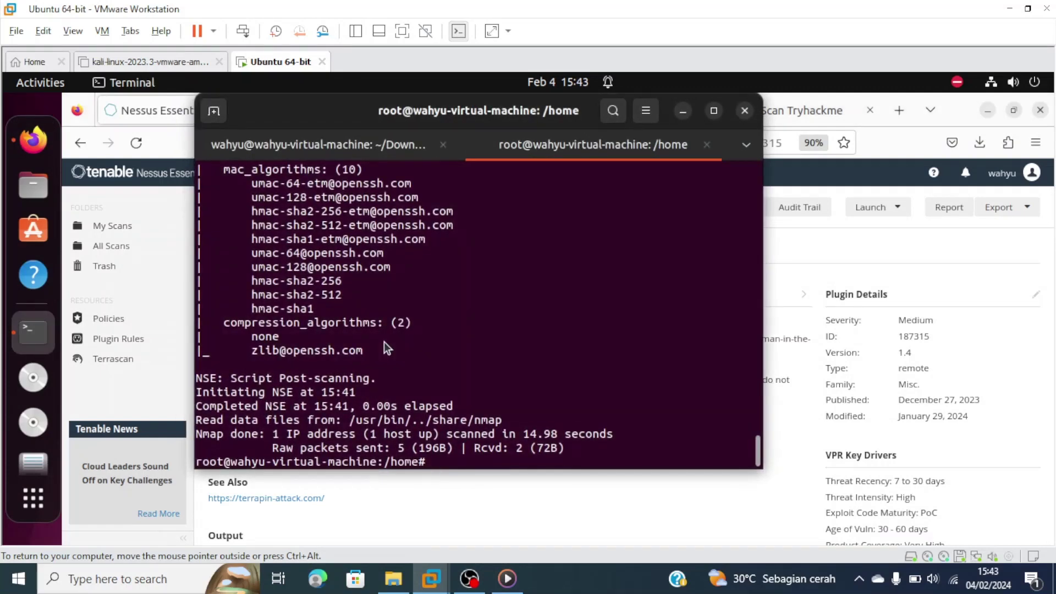
pyautogui.scroll(1, 385, 347)
pyautogui.scroll(9, 384, 341)
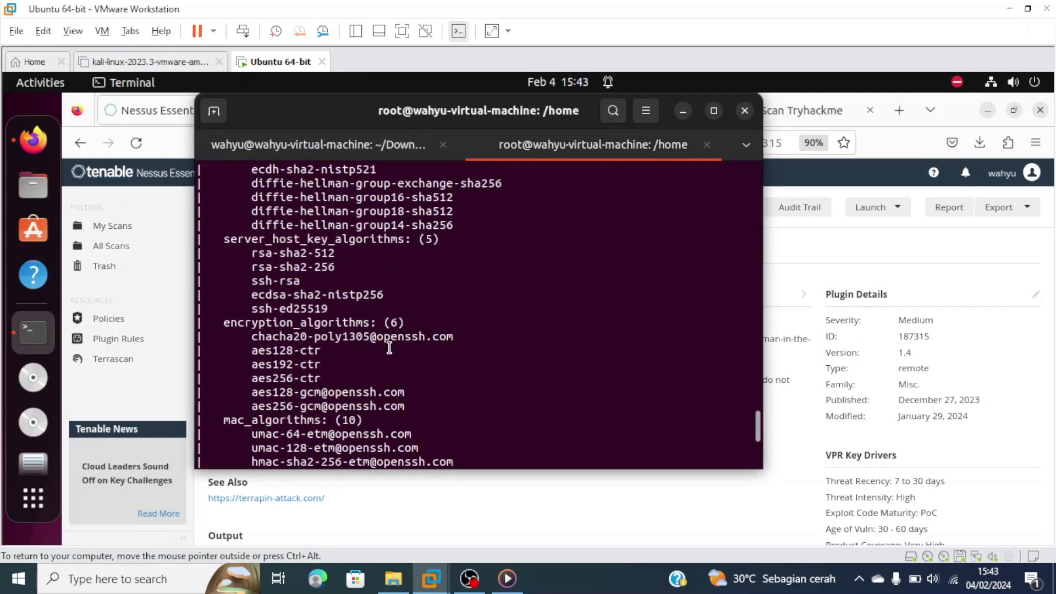
pyautogui.scroll(2, 389, 347)
pyautogui.scroll(-3, 389, 347)
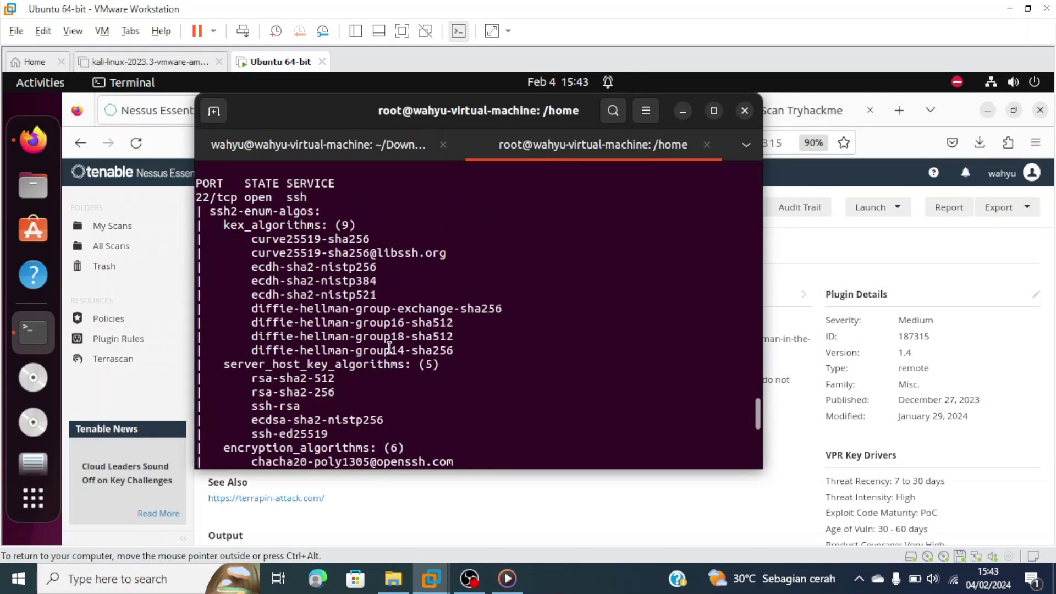
pyautogui.moveTo(197, 197); pyautogui.dragTo(317, 207)
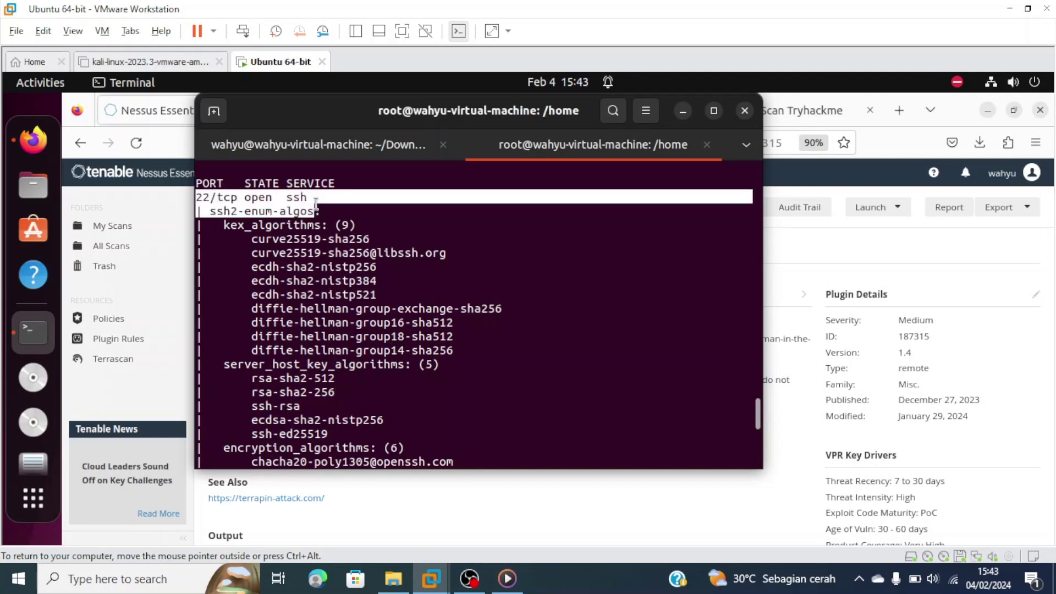
pyautogui.click(373, 294)
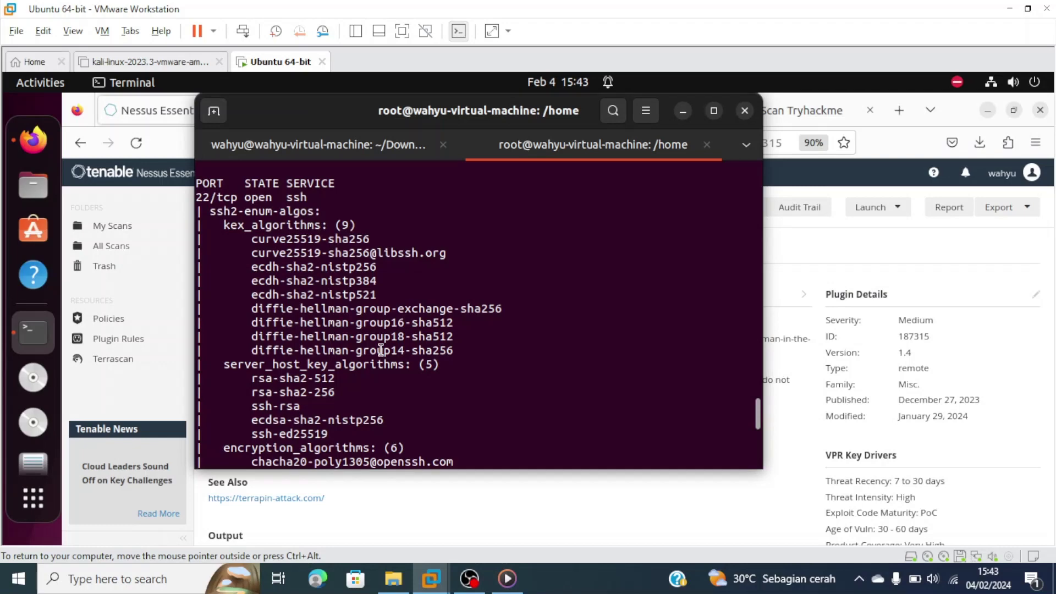
pyautogui.scroll(-2, 380, 351)
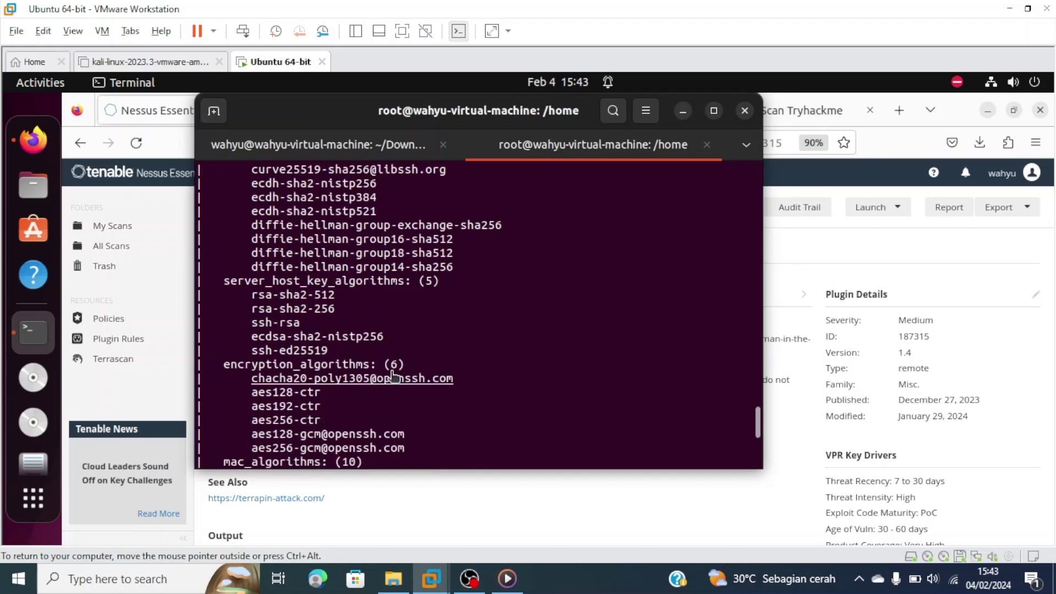
pyautogui.scroll(-4, 385, 363)
pyautogui.scroll(-1, 391, 372)
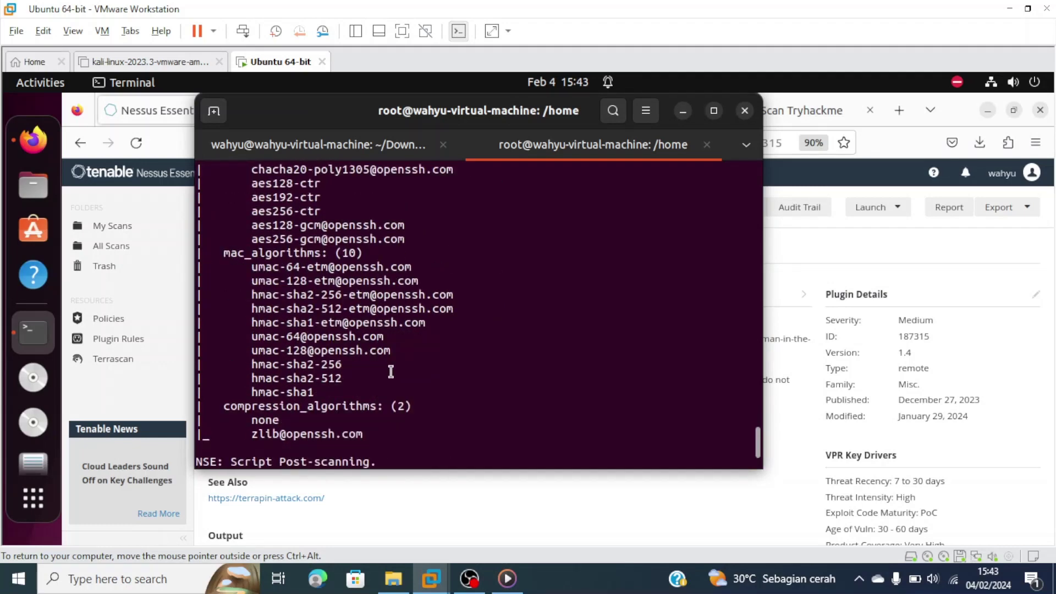
pyautogui.scroll(-2, 391, 371)
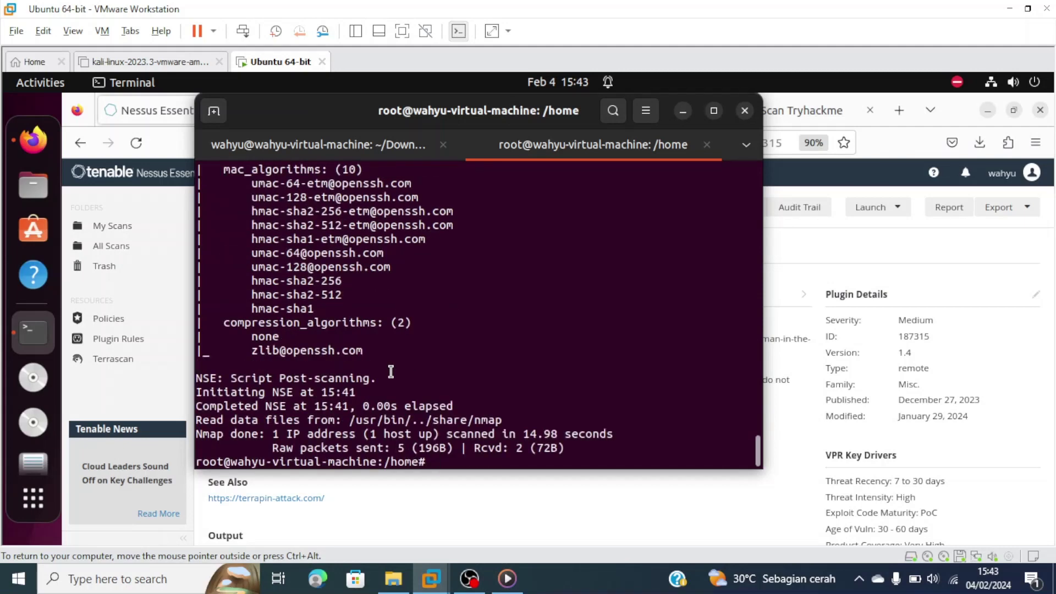
pyautogui.scroll(1, 391, 372)
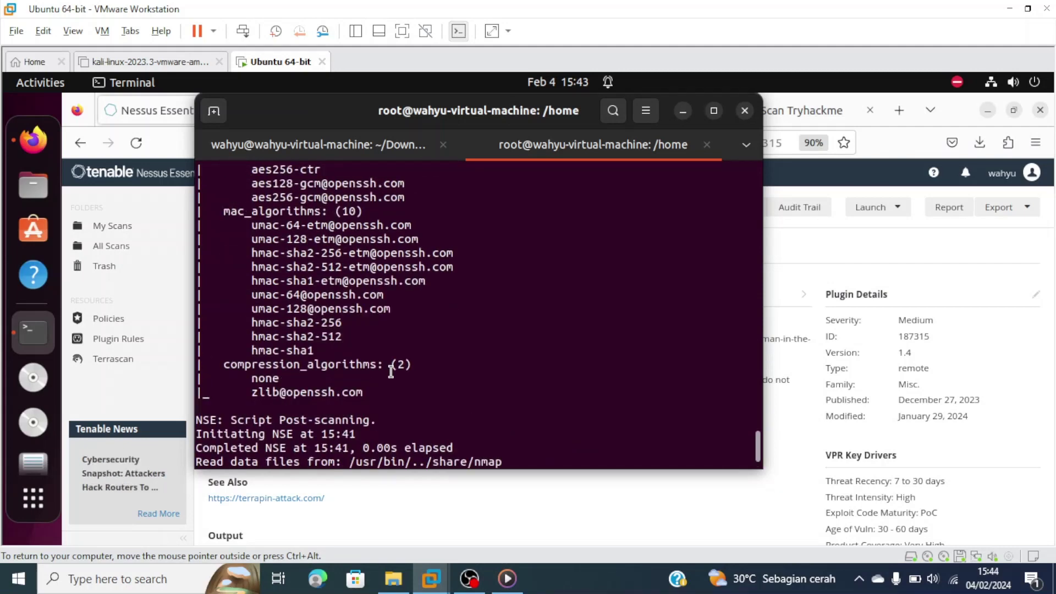
pyautogui.scroll(1, 377, 325)
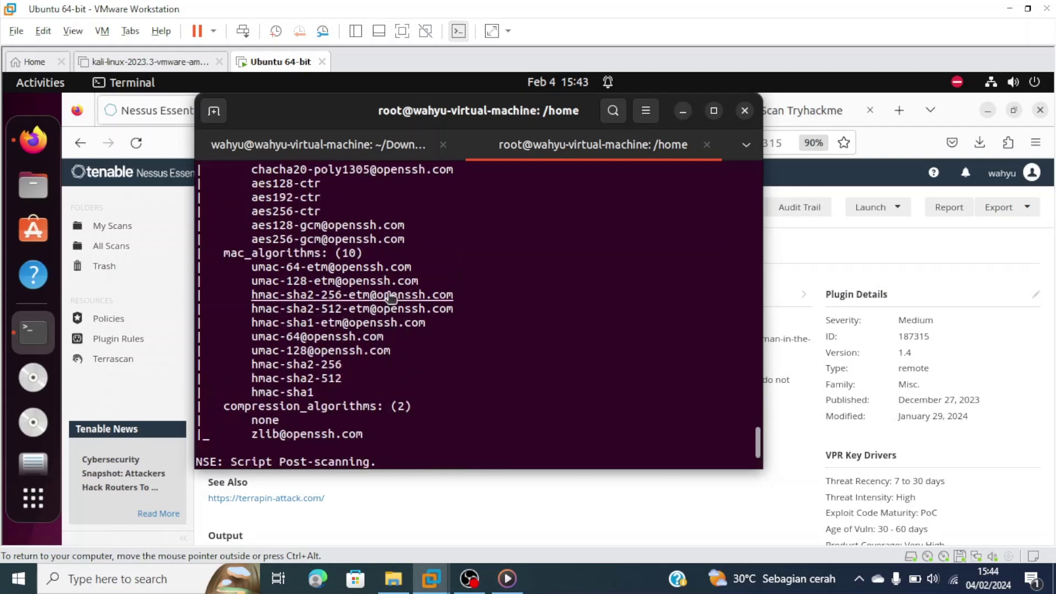
pyautogui.scroll(1, 391, 298)
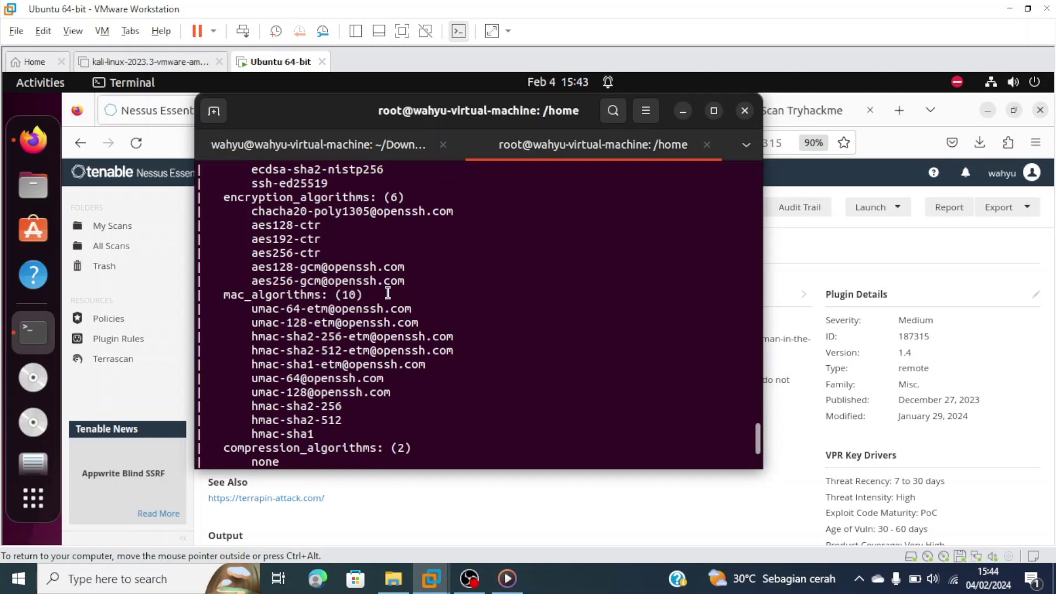
pyautogui.scroll(1, 388, 293)
pyautogui.scroll(1, 371, 255)
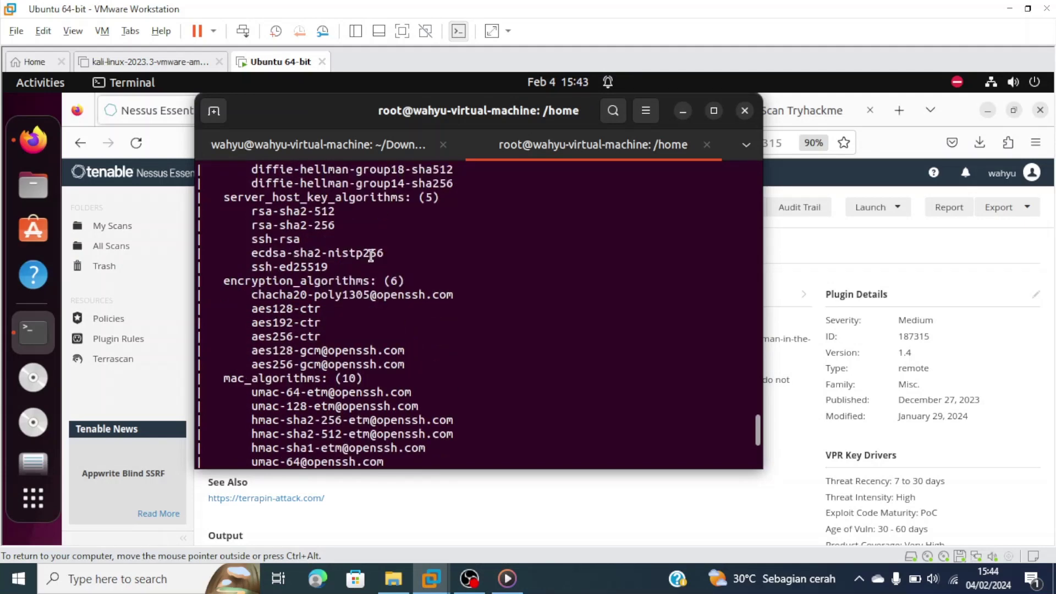
pyautogui.moveTo(244, 294); pyautogui.dragTo(462, 296)
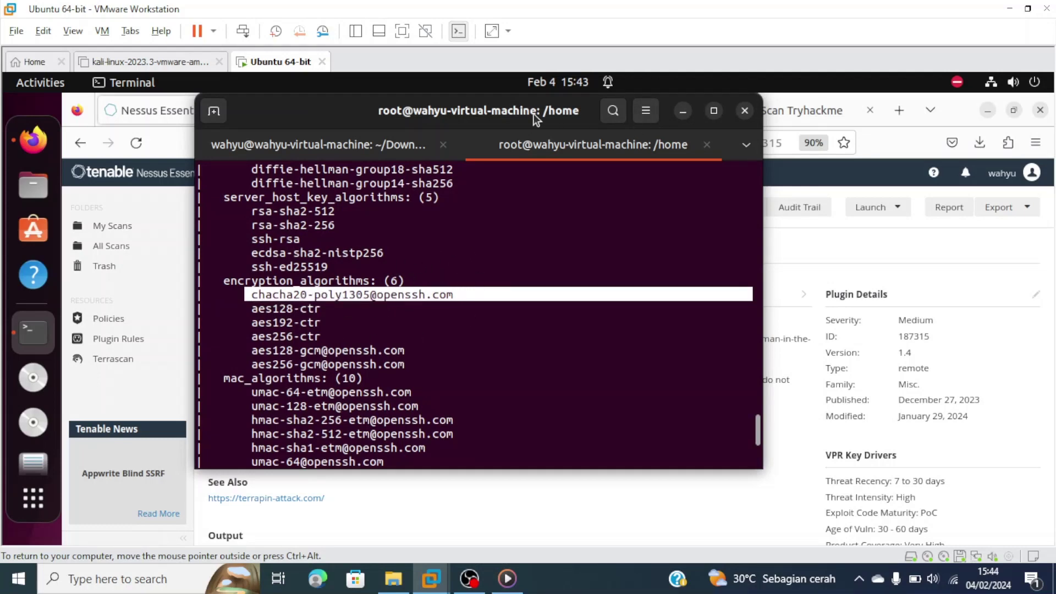
# Step: Move the terminal aside and highlight the ChaCha20-Poly1305 client-to-server algorithm name in the Terrapin finding's Output section
pyautogui.moveTo(534, 113); pyautogui.dragTo(804, 154)
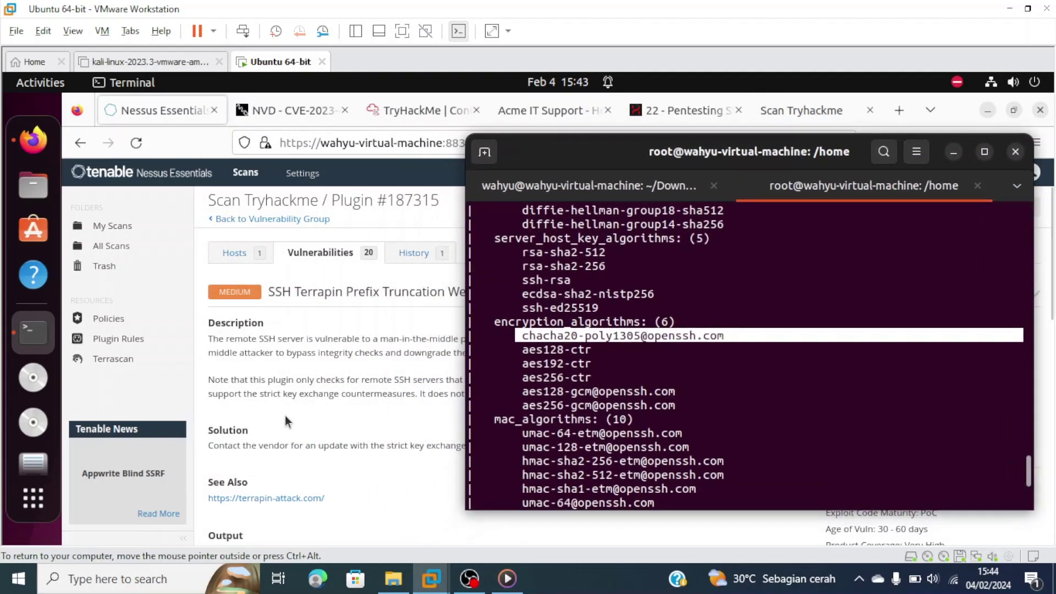
pyautogui.click(285, 414)
pyautogui.scroll(-3, 345, 414)
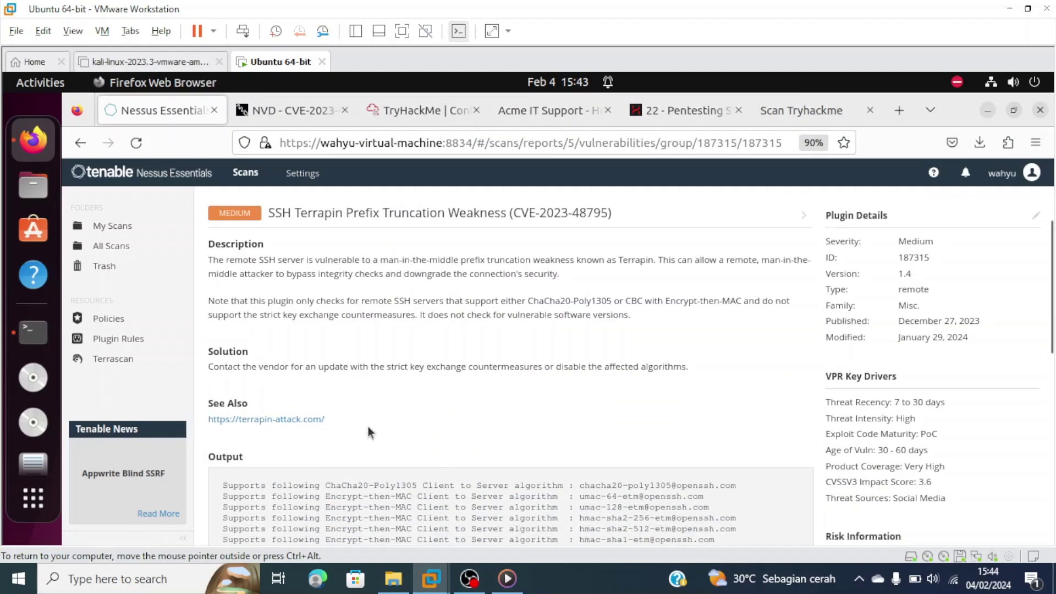
pyautogui.scroll(-3, 368, 427)
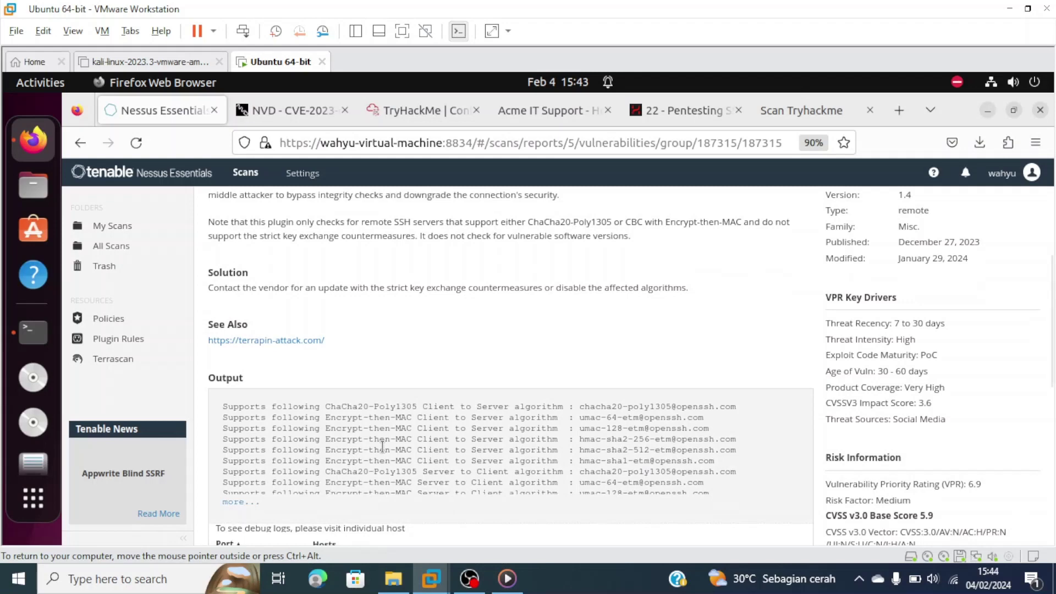
pyautogui.hotkey('ctrl', '+')
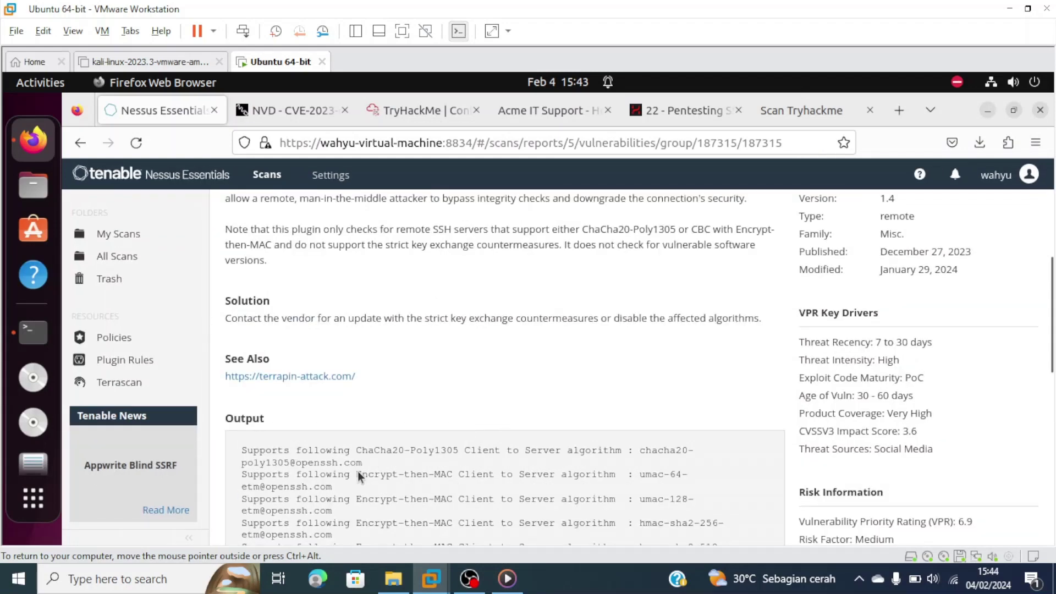
pyautogui.scroll(-5, 358, 471)
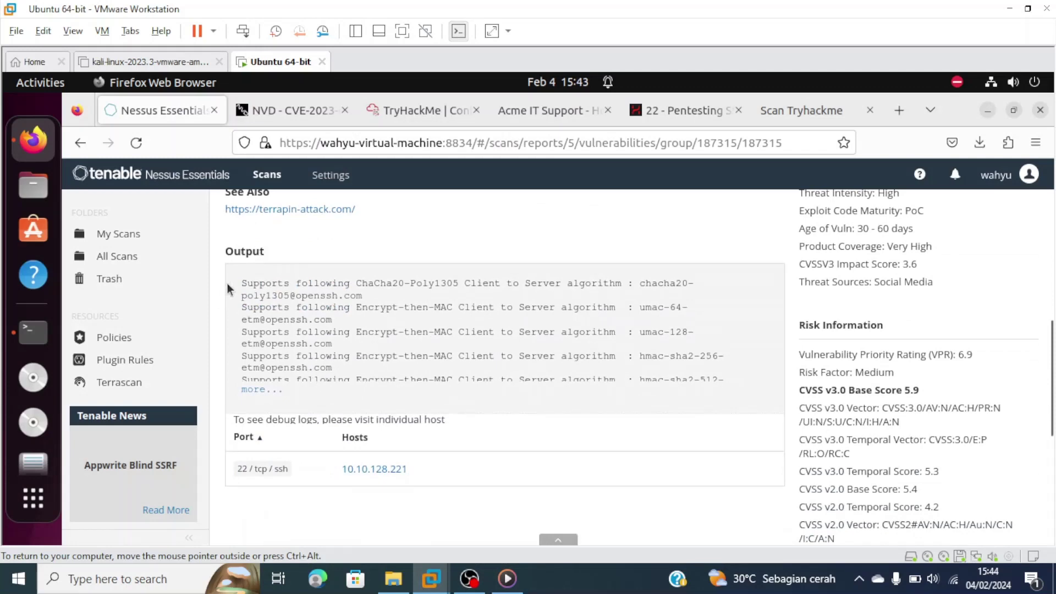
pyautogui.moveTo(233, 278); pyautogui.dragTo(568, 283)
# Step: Reread the Terrapin finding's description and solution alongside its plugin output
pyautogui.scroll(3, 483, 265)
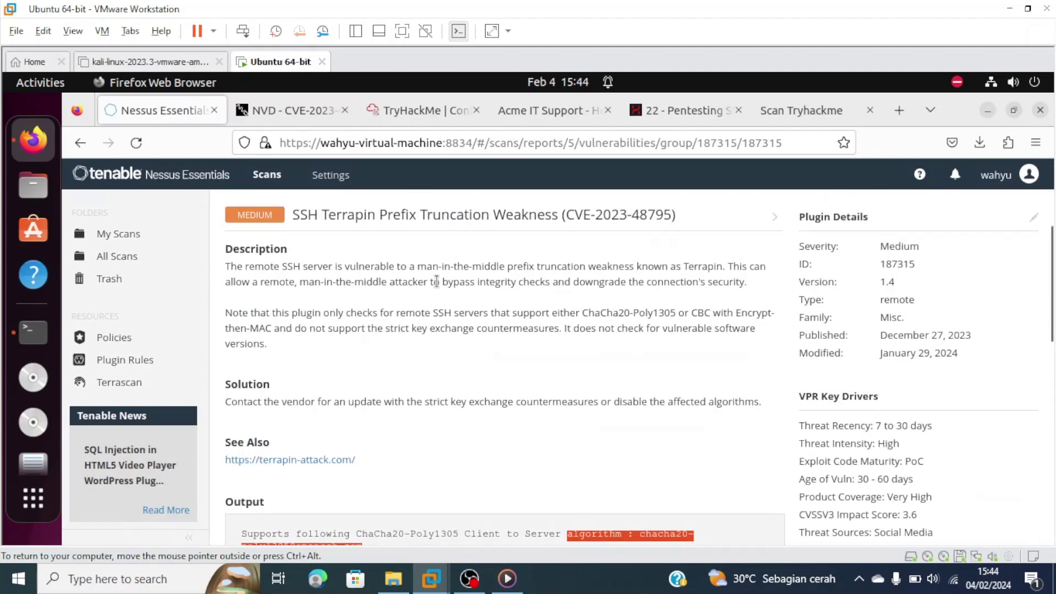
pyautogui.scroll(-2, 496, 342)
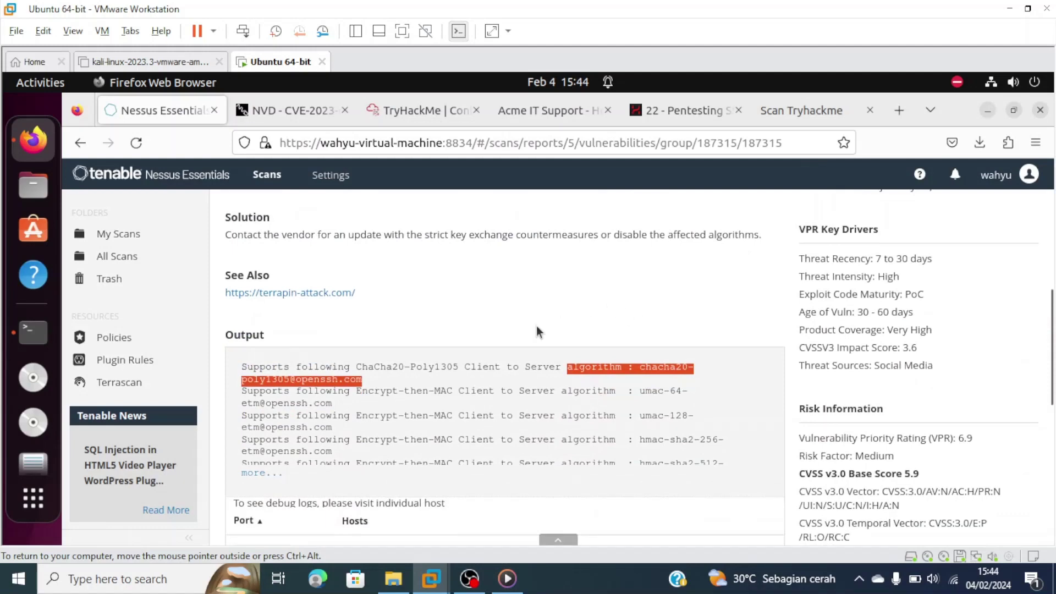
pyautogui.scroll(5, 514, 273)
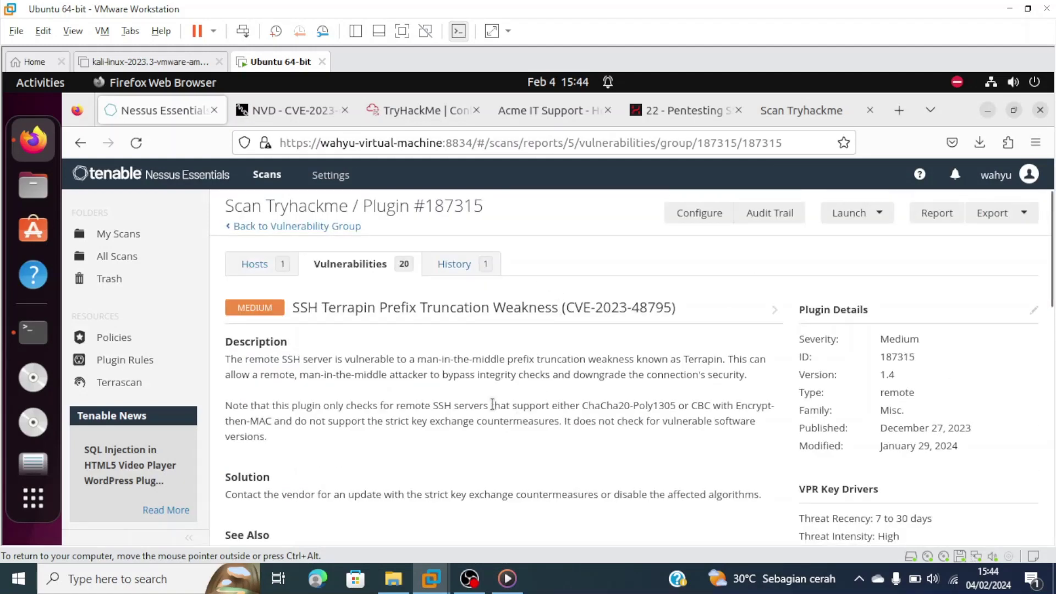
pyautogui.scroll(-2, 473, 375)
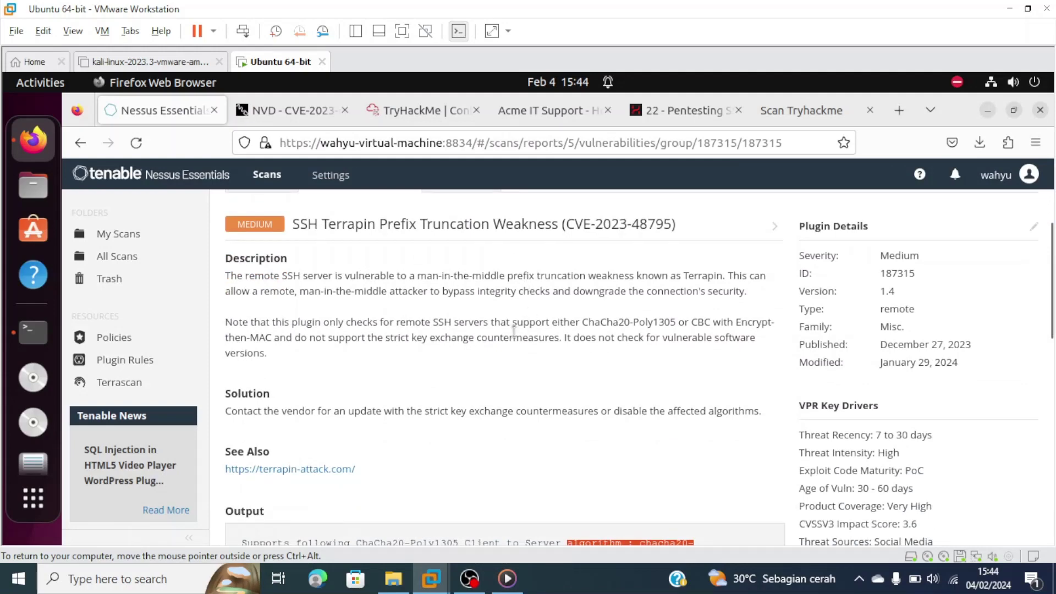
pyautogui.hotkey('alt', 'Tab')
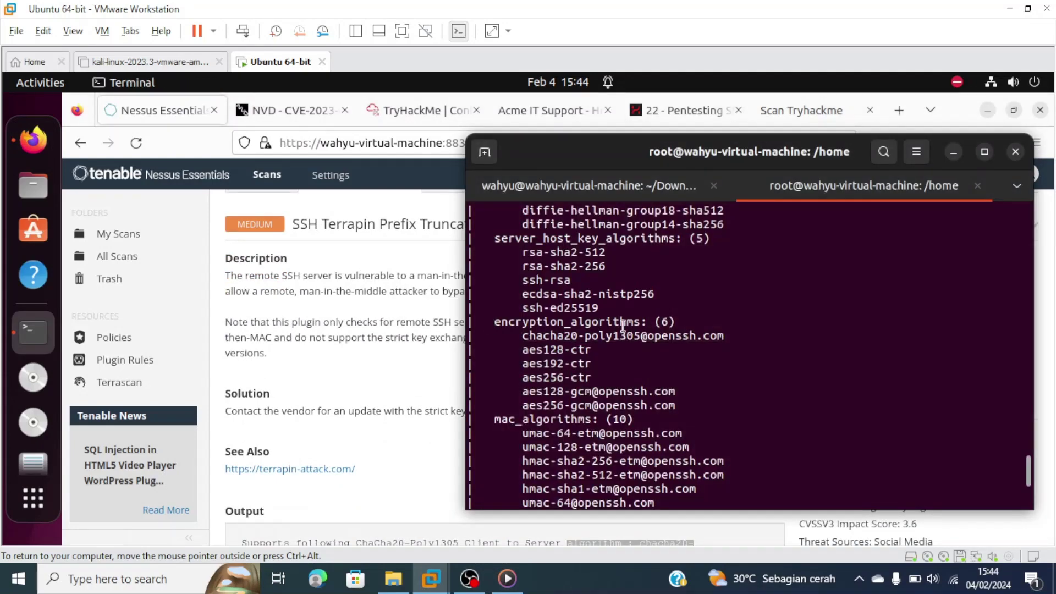
pyautogui.scroll(1, 624, 325)
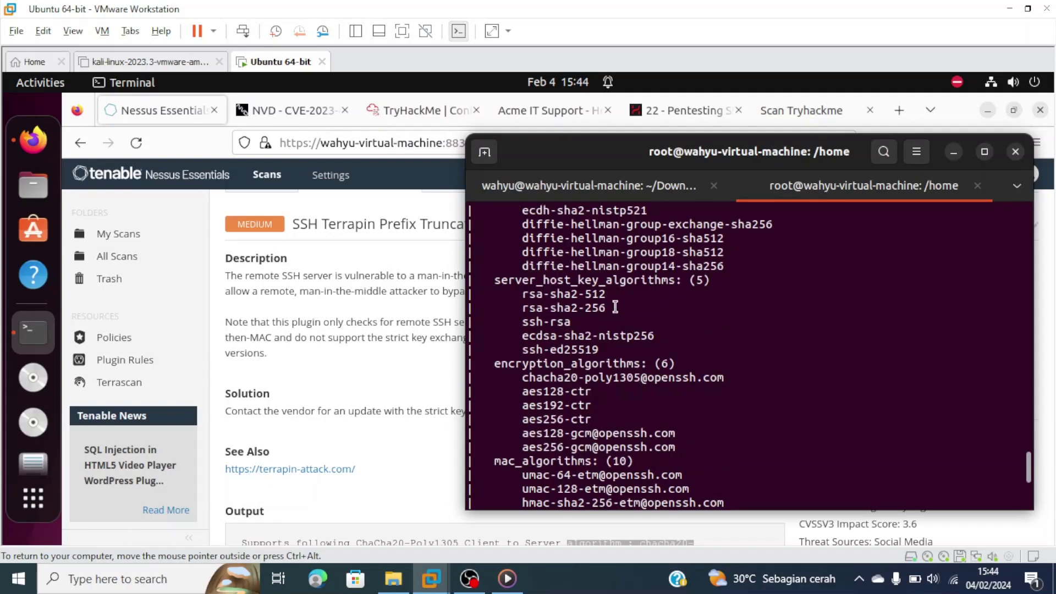
pyautogui.scroll(2, 626, 330)
pyautogui.scroll(-1, 642, 374)
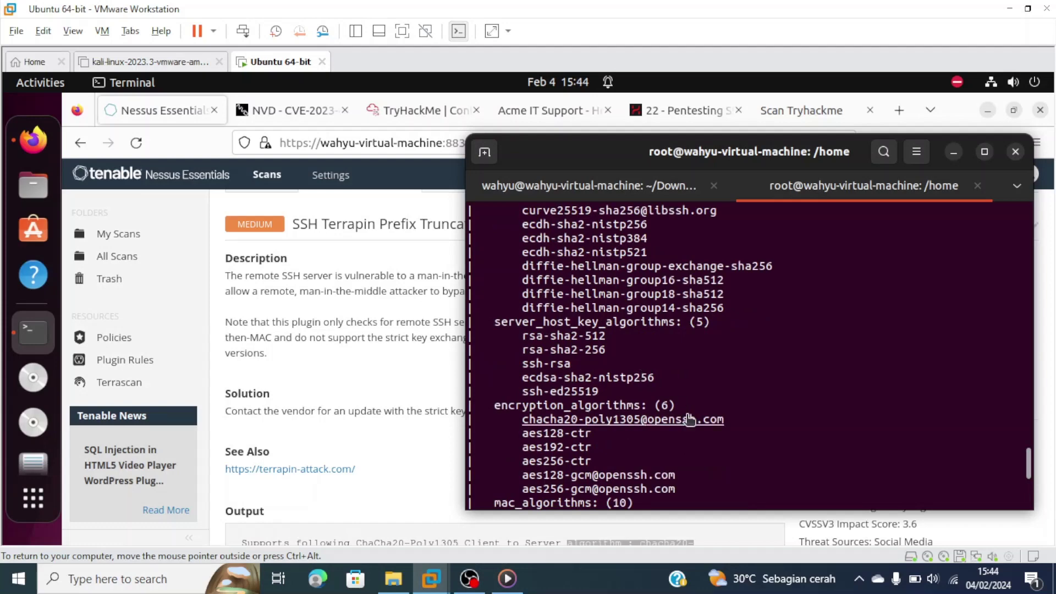
pyautogui.scroll(-2, 679, 410)
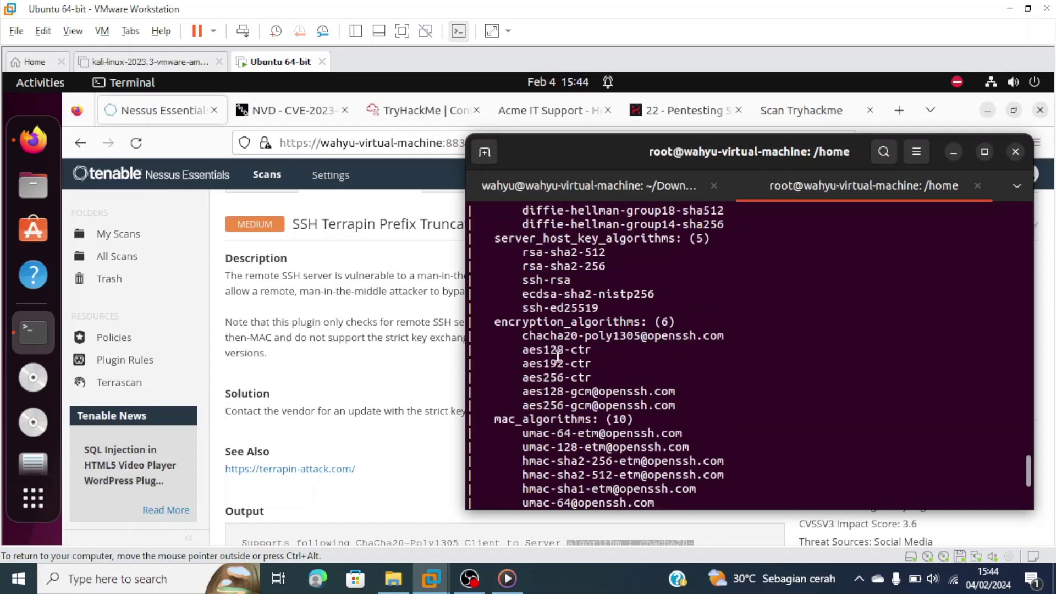
pyautogui.moveTo(517, 337); pyautogui.dragTo(729, 336)
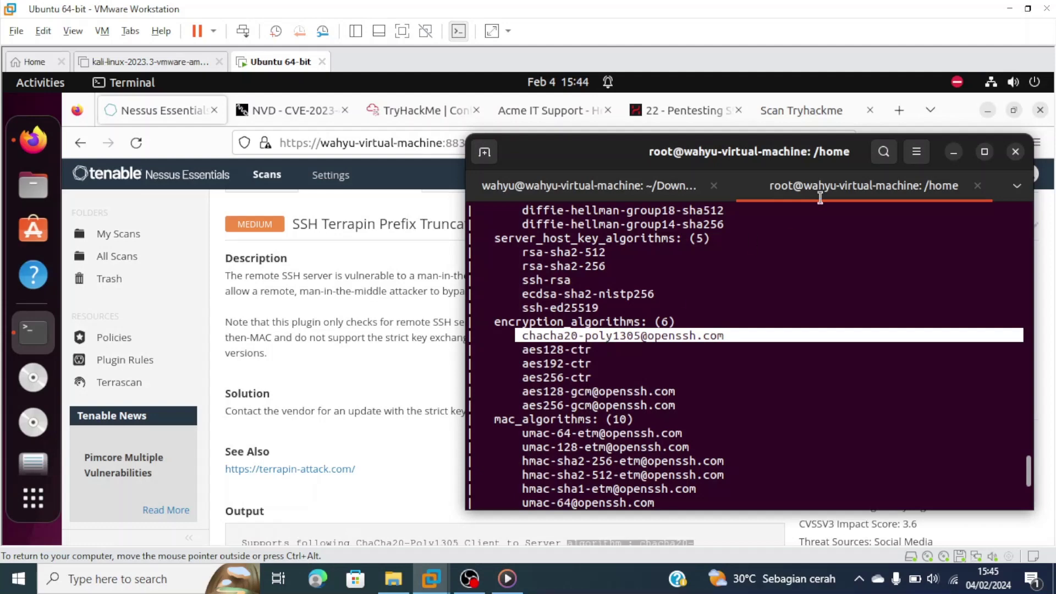
# Step: Minimize the terminal and examine the solution and output of the Terrapin finding in Nessus
pyautogui.click(954, 152)
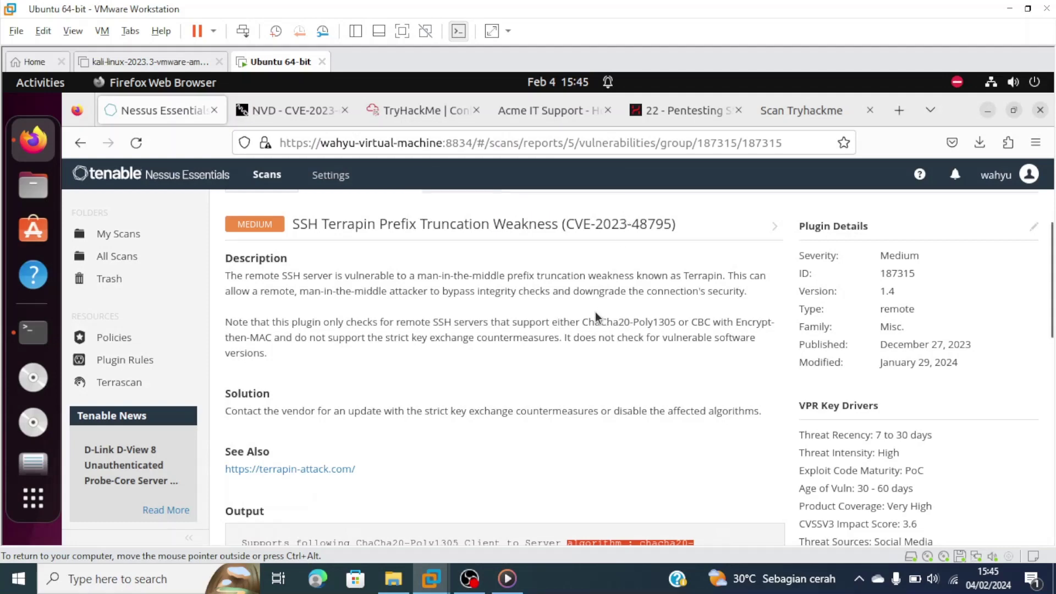
pyautogui.scroll(-2, 595, 312)
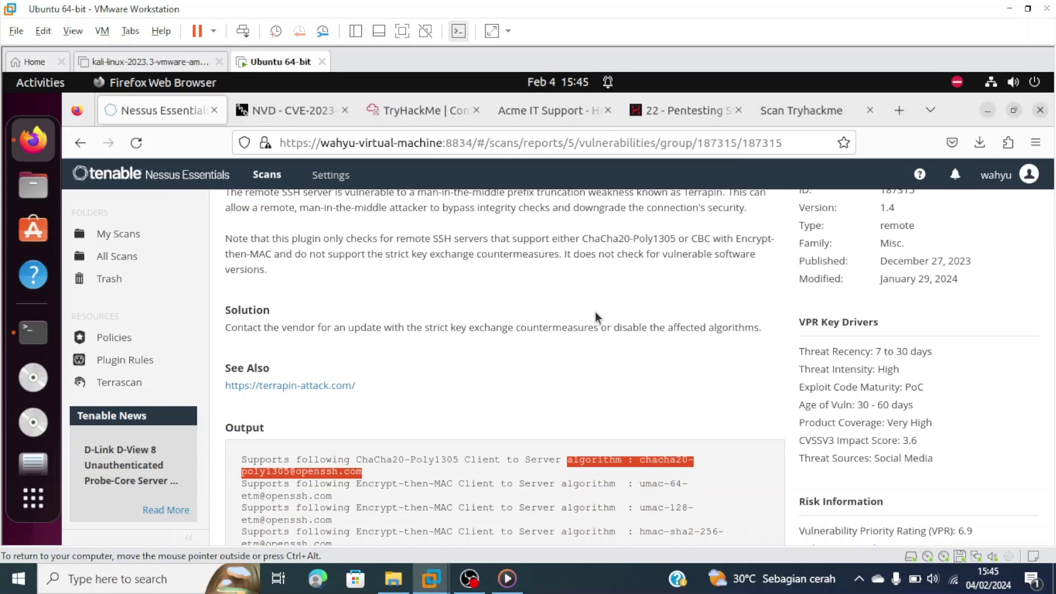